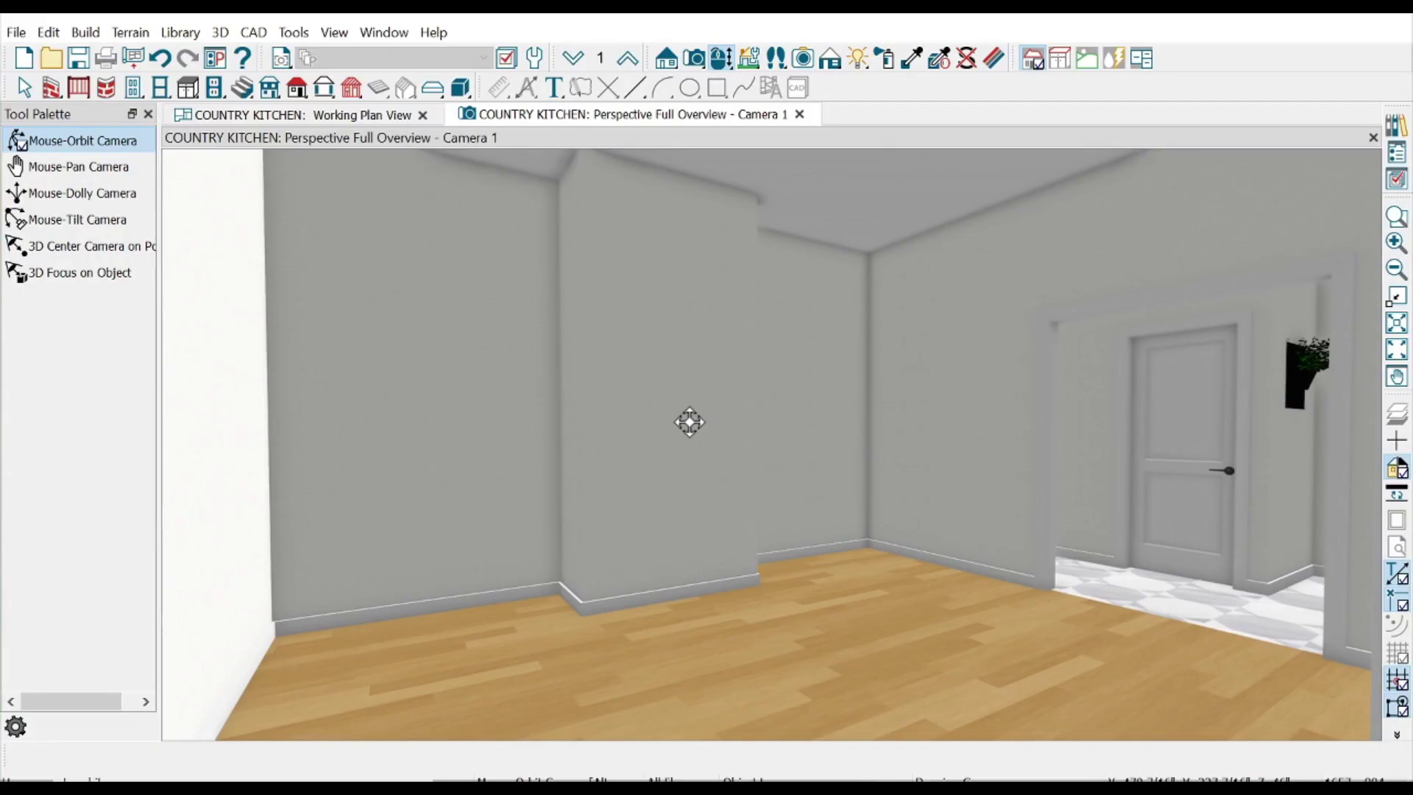
- Place woven-blind windows on the left wall, shifting the first one left
mouse_move(688, 420)
left_mouse_down()
mouse_move(785, 452)
mouse_move(494, 445)
mouse_move(602, 444)
mouse_move(297, 504)
left_mouse_up()
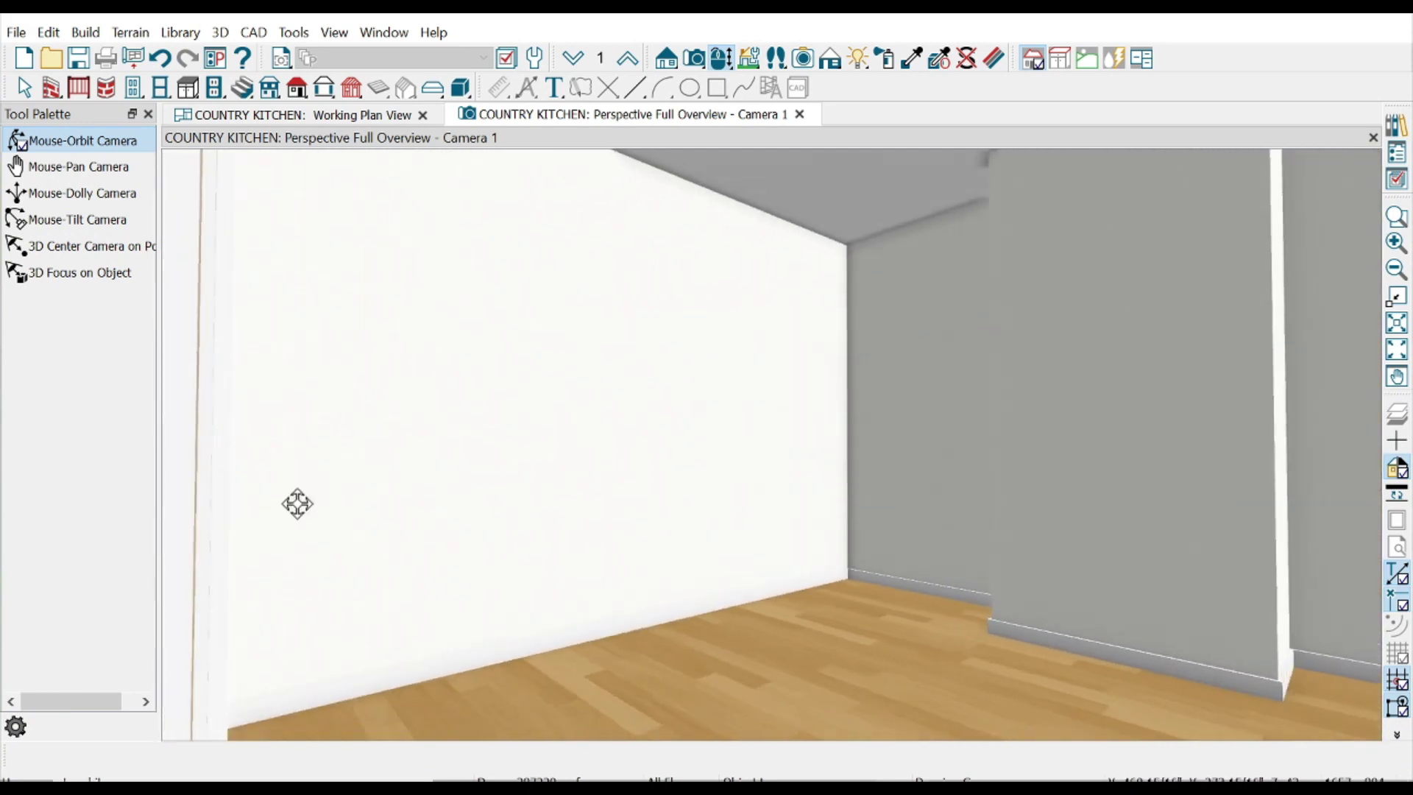
left_click(160, 86)
left_click(546, 383)
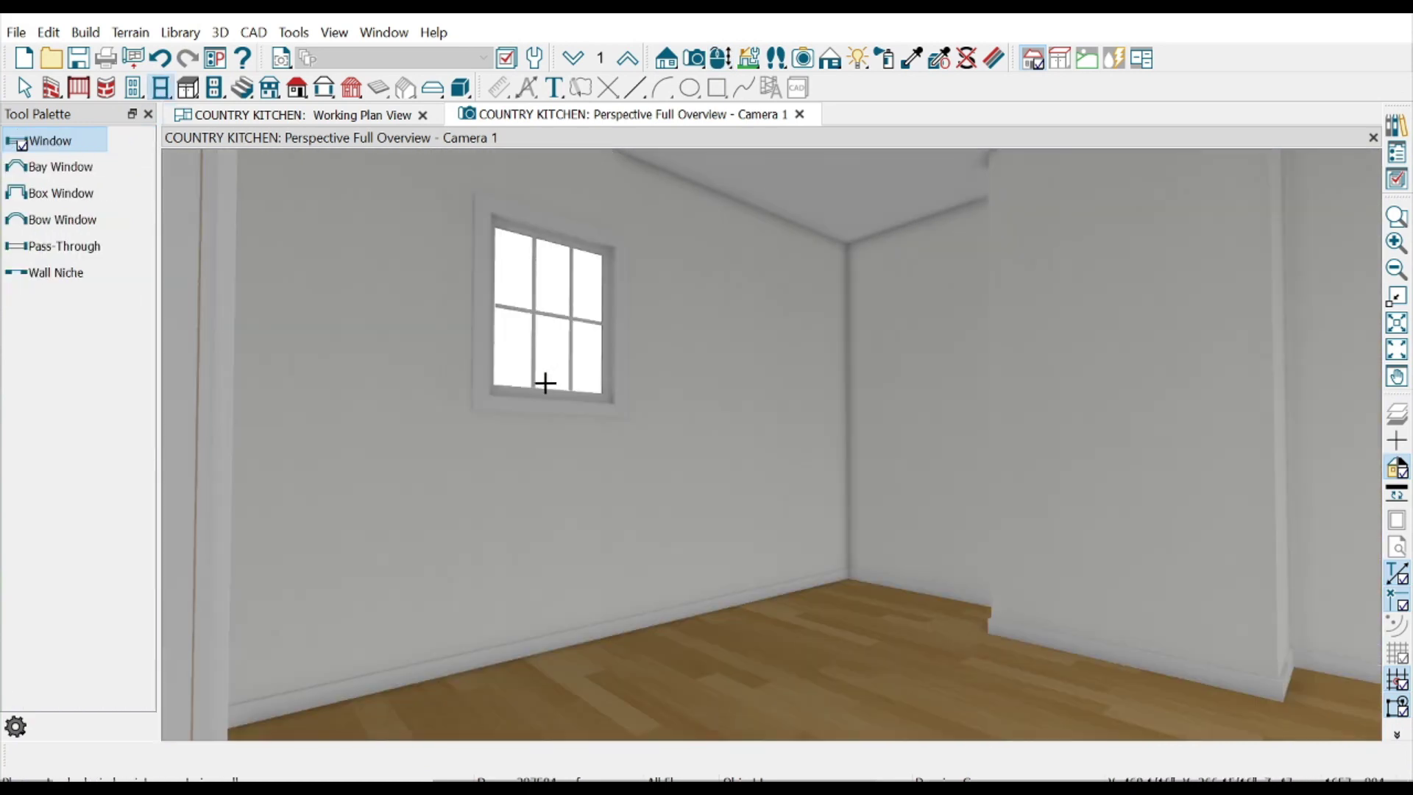
left_click(648, 368)
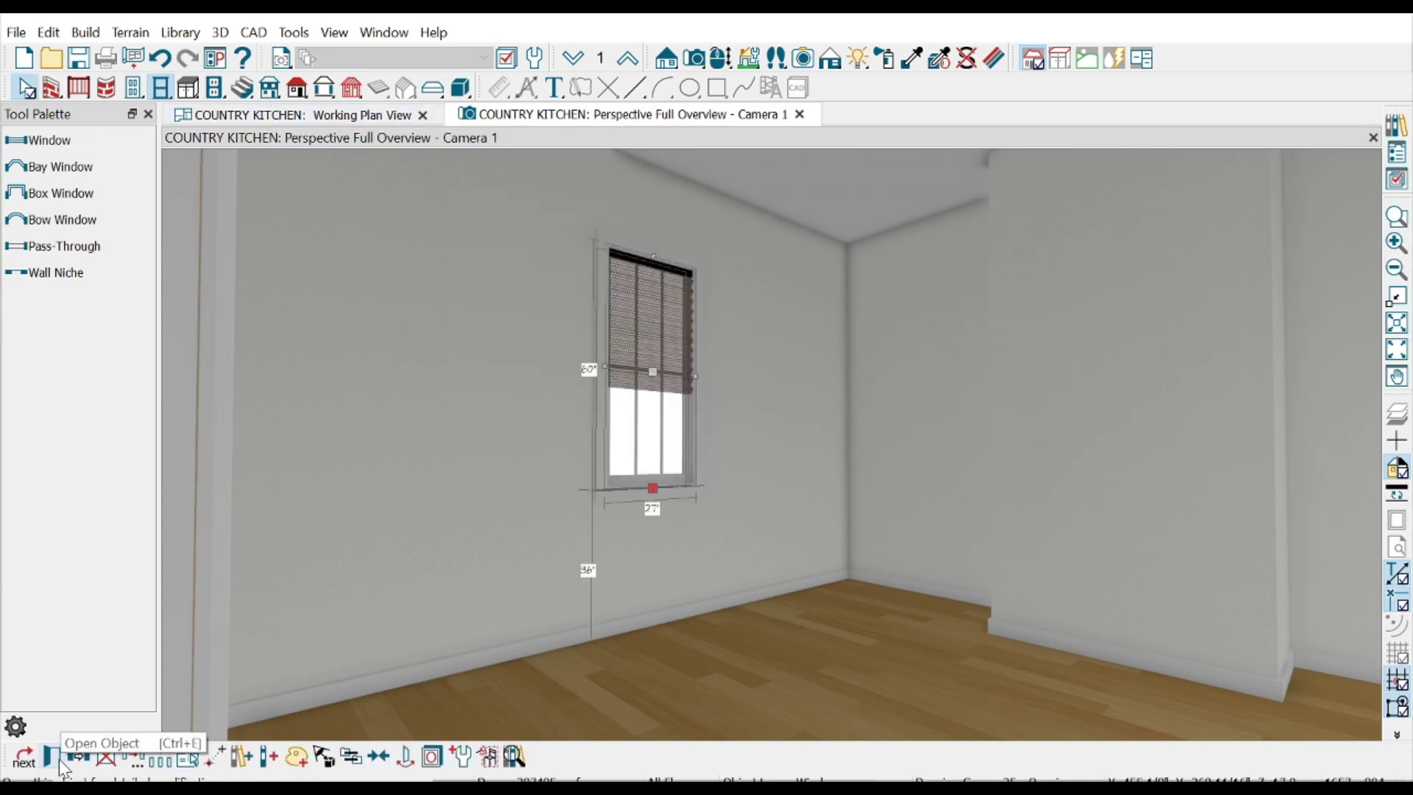
left_click_drag(647, 368, 462, 377)
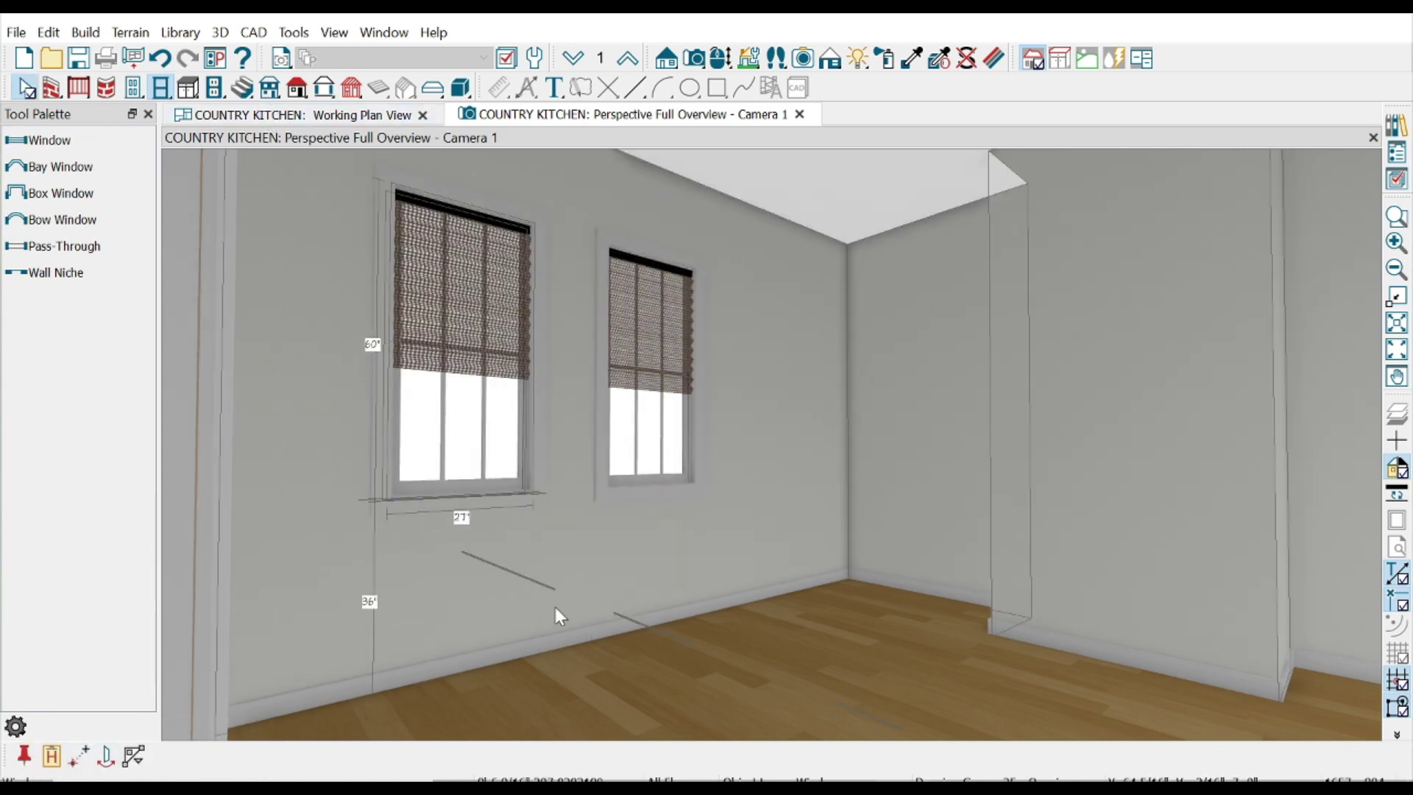
left_click(669, 394)
- Align the three windows edge to edge into one wide window bank
left_click(744, 343)
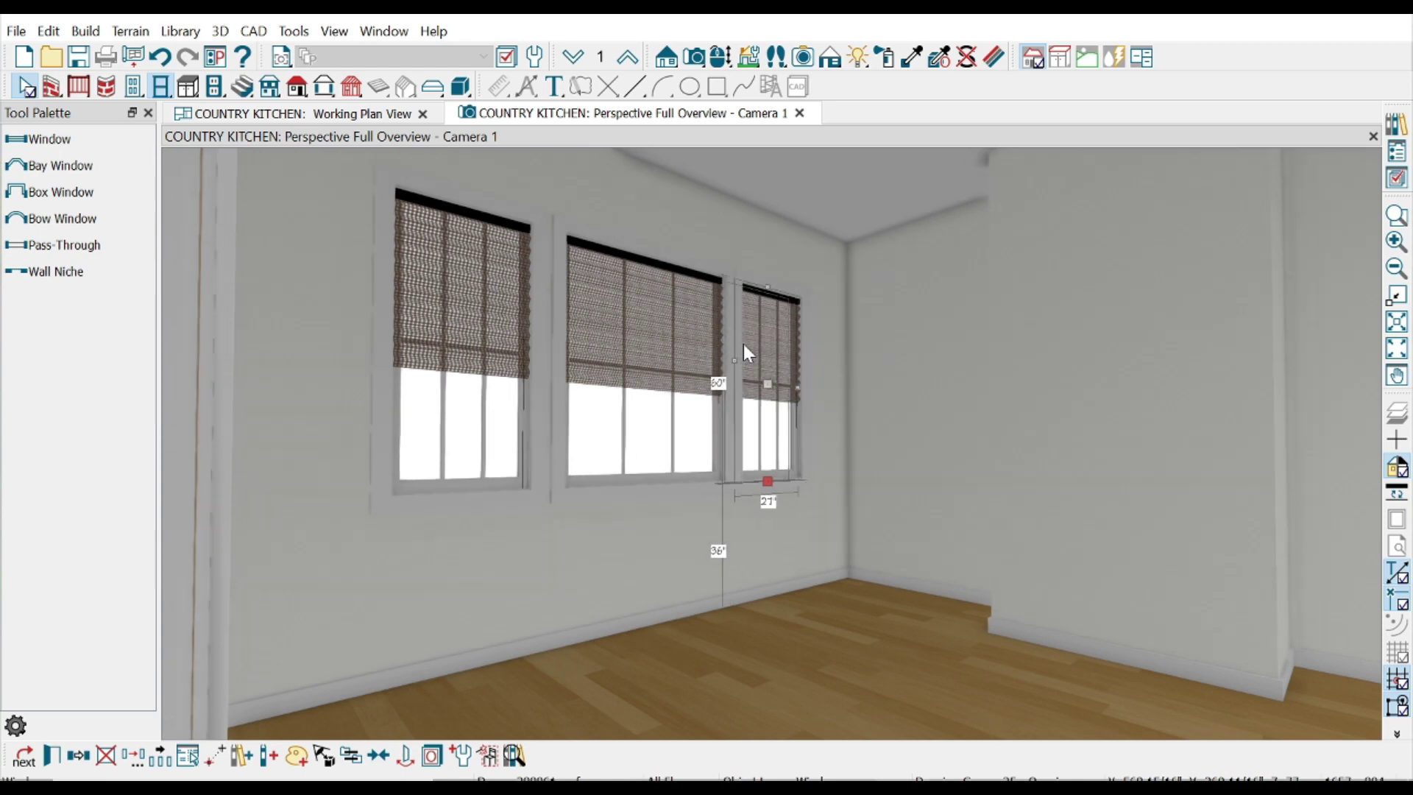
left_click(461, 339)
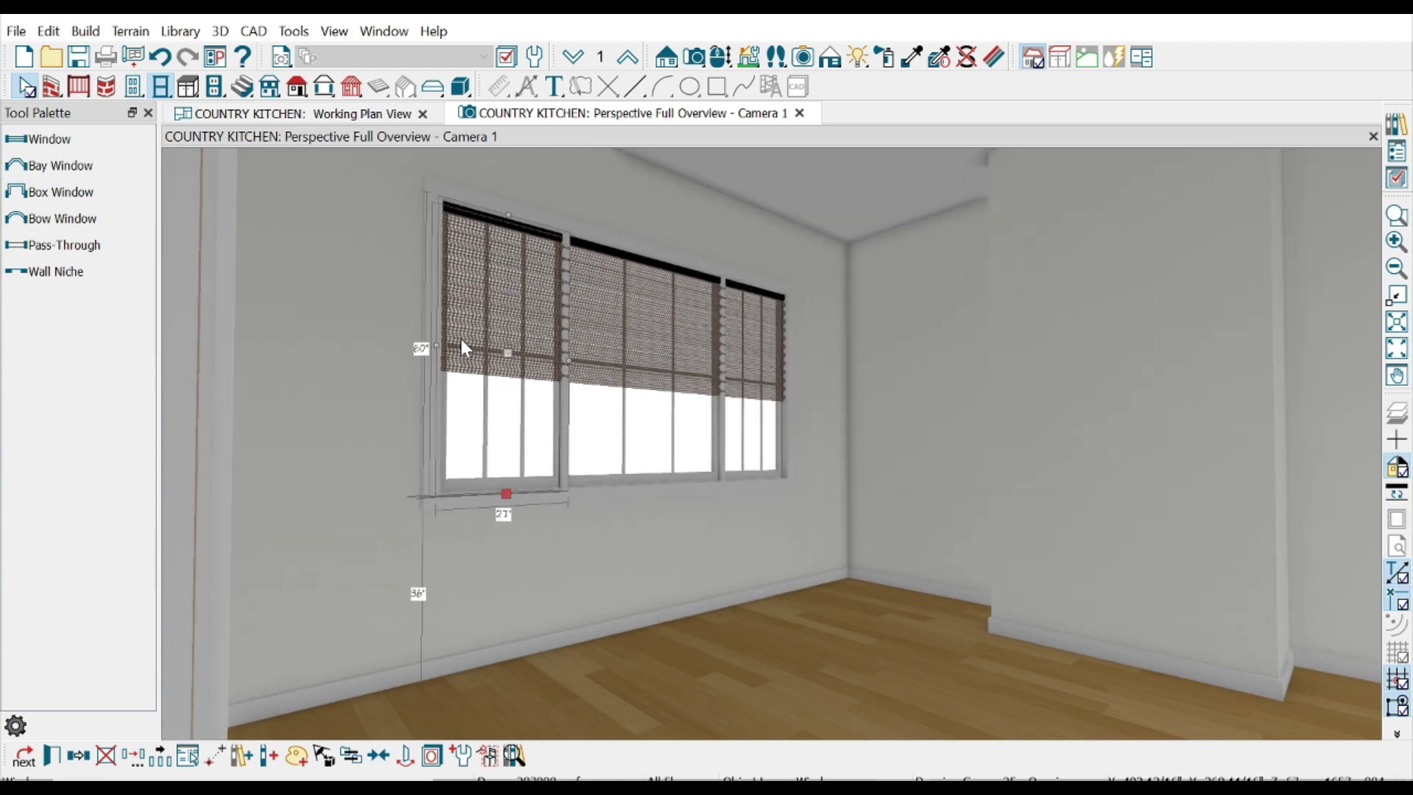
left_click(742, 344)
left_click(498, 419)
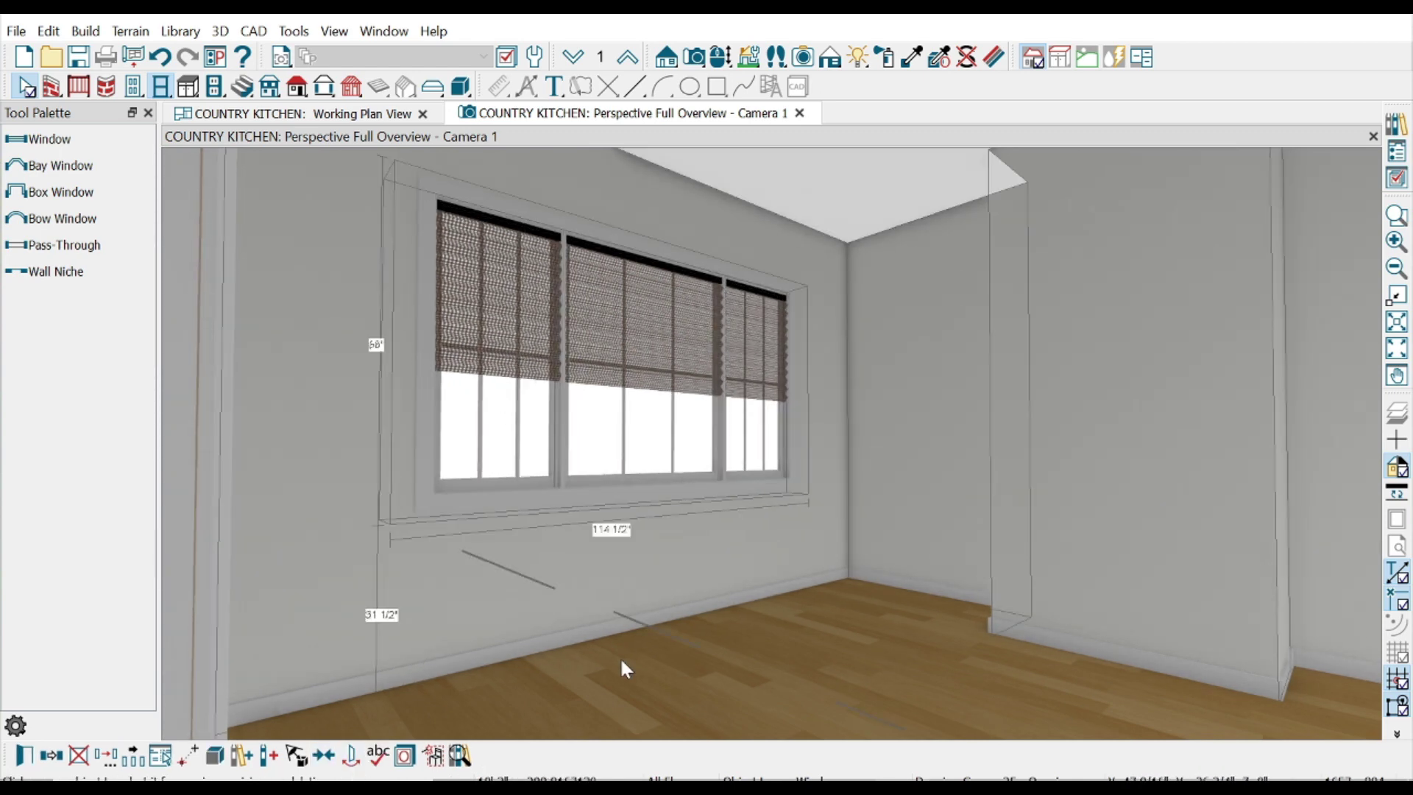
key("ctrl+shift+t")
mouse_move(356, 368)
left_mouse_down()
mouse_move(457, 394)
mouse_move(650, 388)
left_mouse_up()
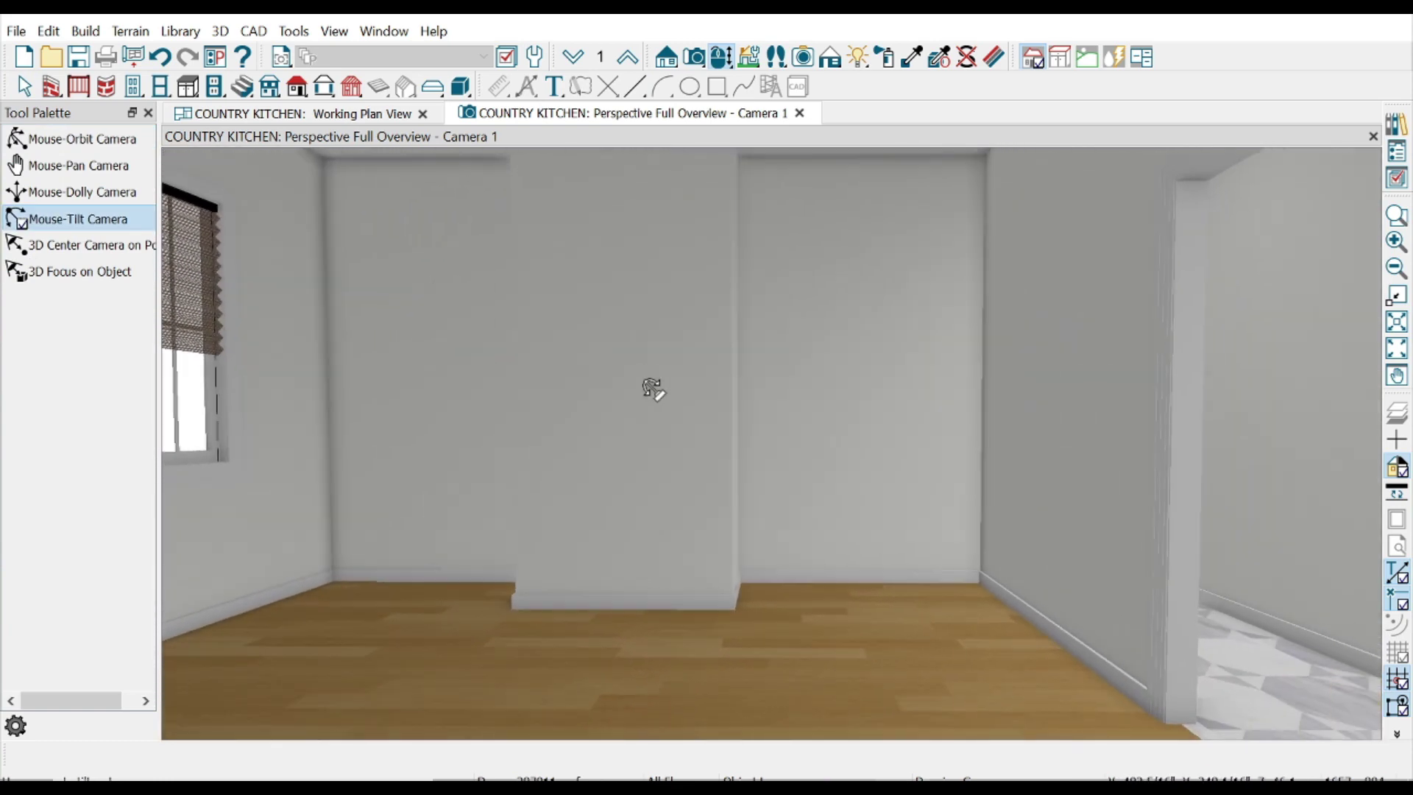
- Place a tiled flush fireplace on the facing wall, narrowed to 45 inches and lowered
left_click(513, 567)
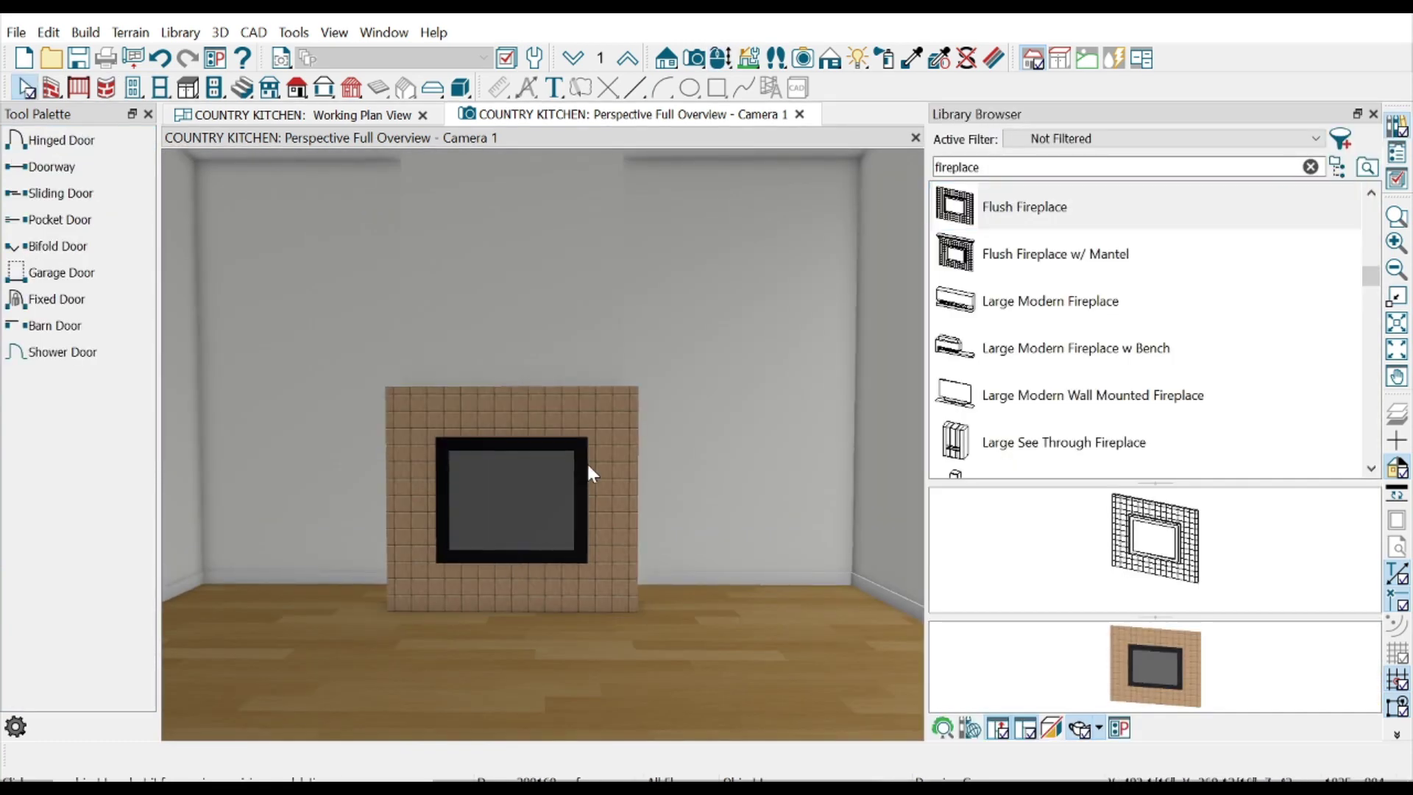
mouse_move(395, 509)
left_mouse_down()
mouse_move(424, 503)
mouse_move(405, 500)
left_mouse_up()
left_click_drag(507, 445, 507, 447)
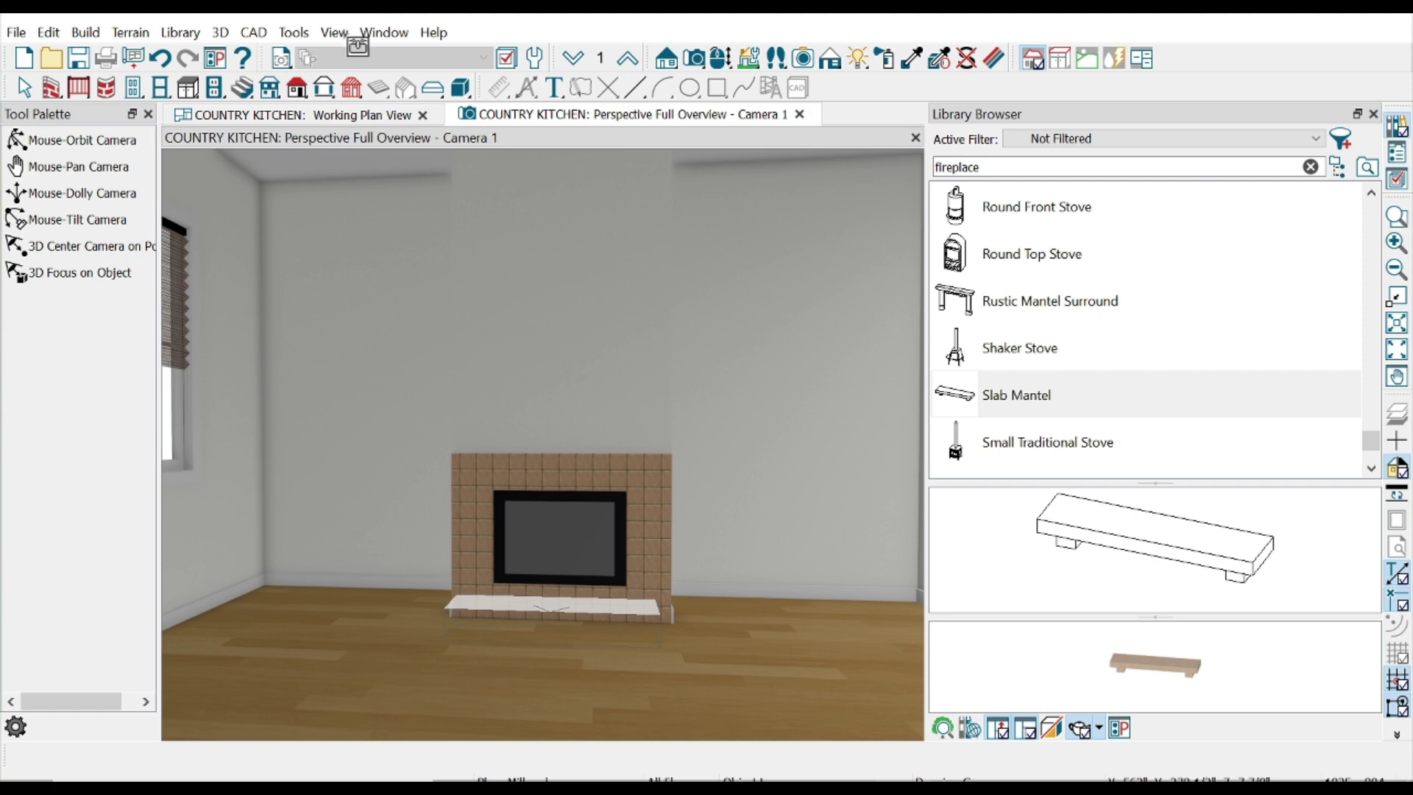
- Set a Slab Mantel on top of the fireplace
left_click(547, 606)
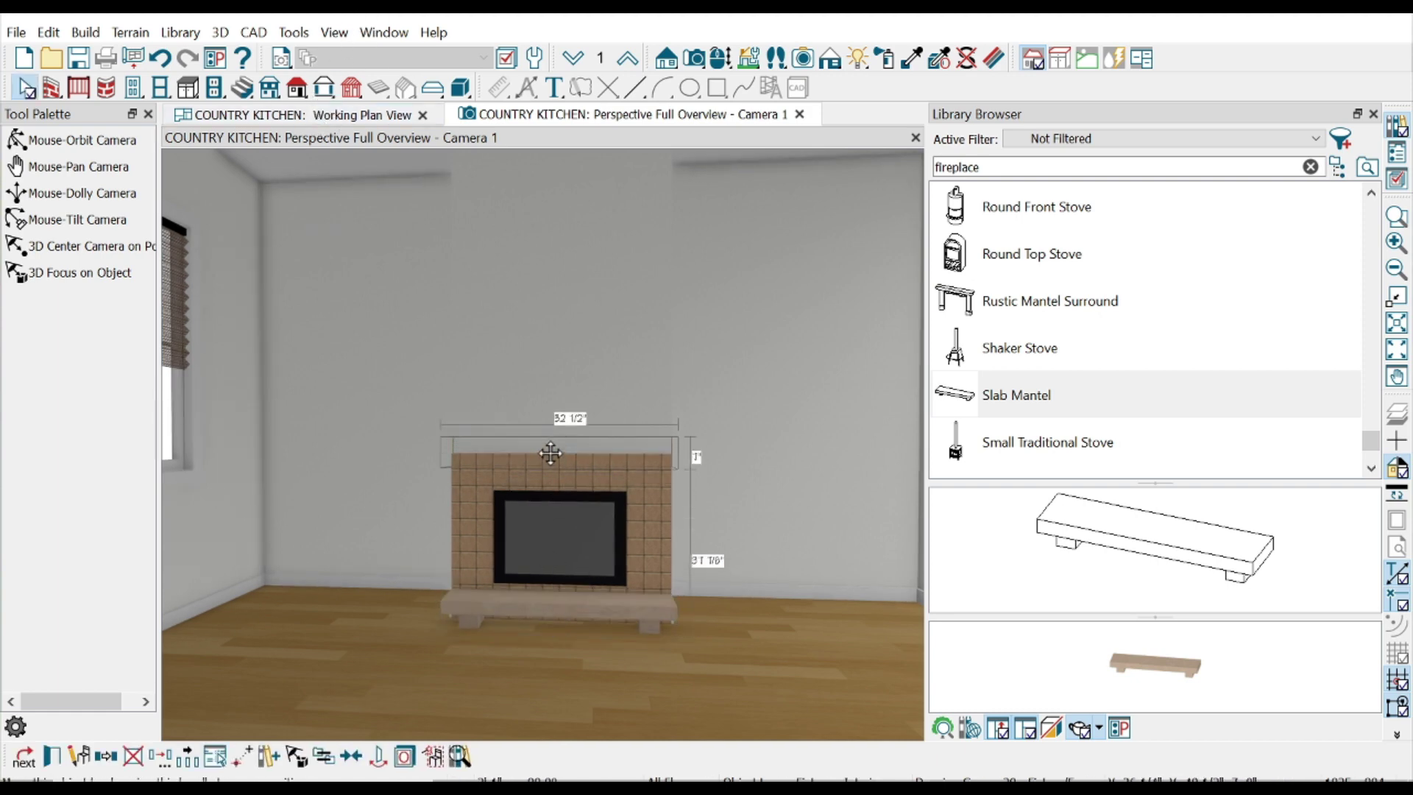
middle_click_drag(551, 456, 573, 252)
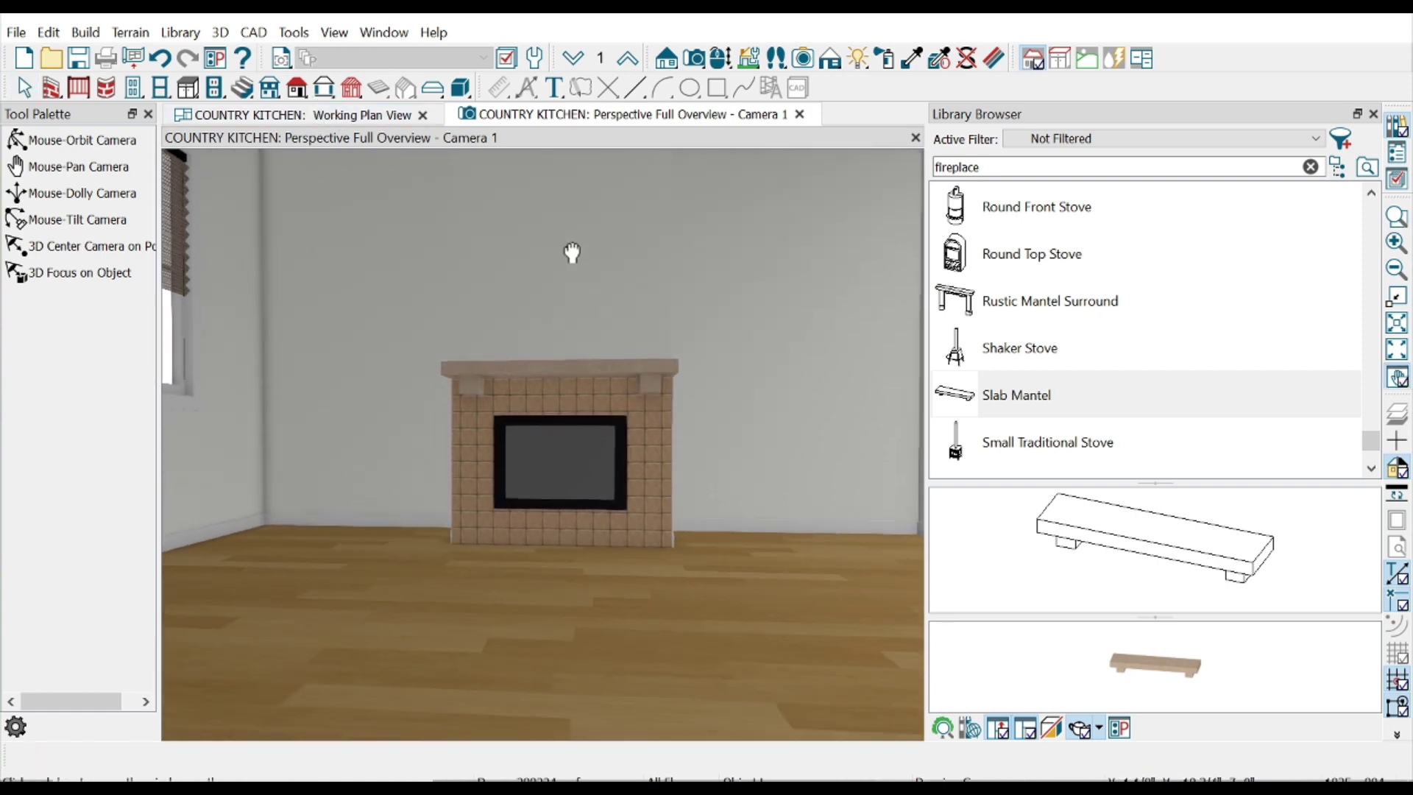
left_click(77, 219)
mouse_move(315, 327)
left_mouse_down()
mouse_move(335, 315)
mouse_move(405, 427)
left_mouse_up()
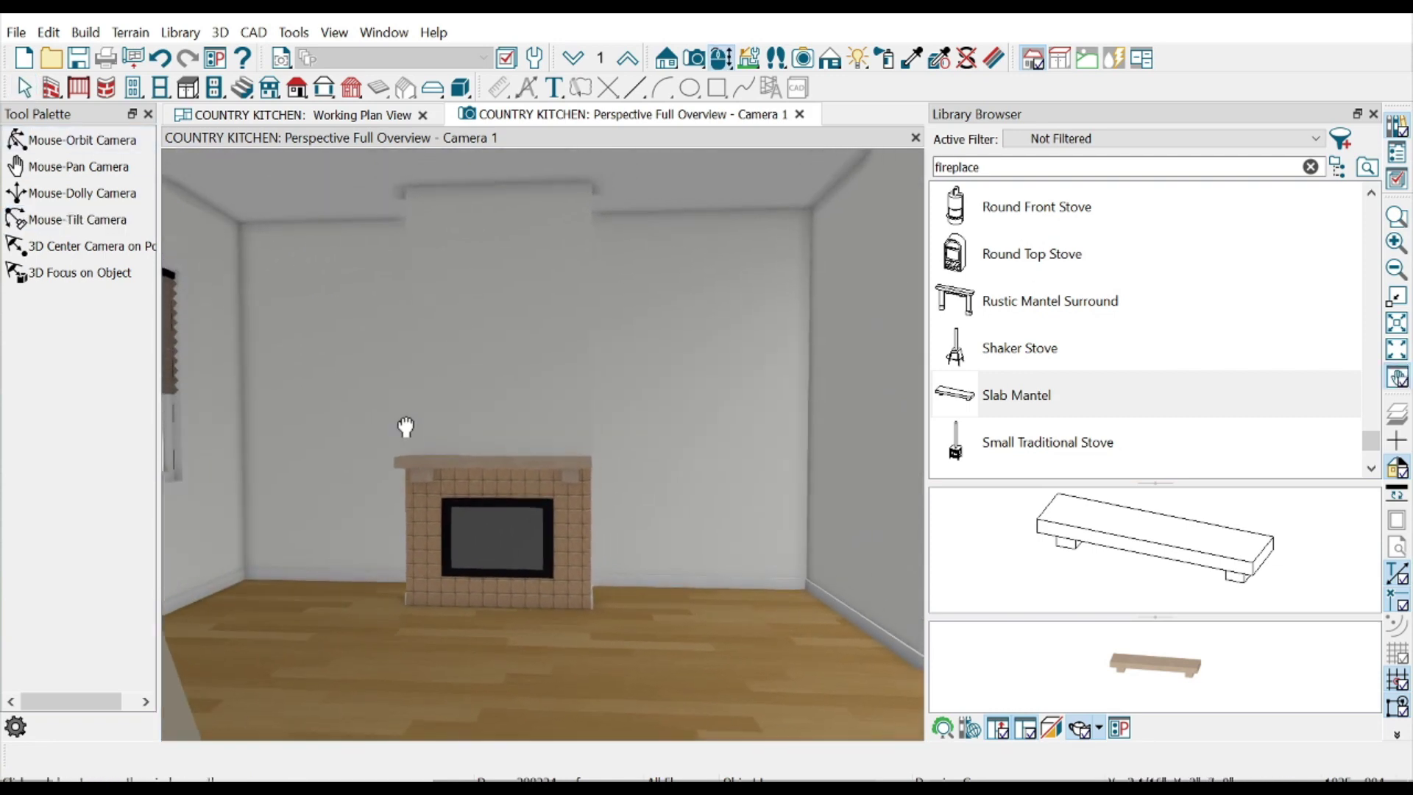
left_click_drag(405, 426, 630, 476)
key("Escape")
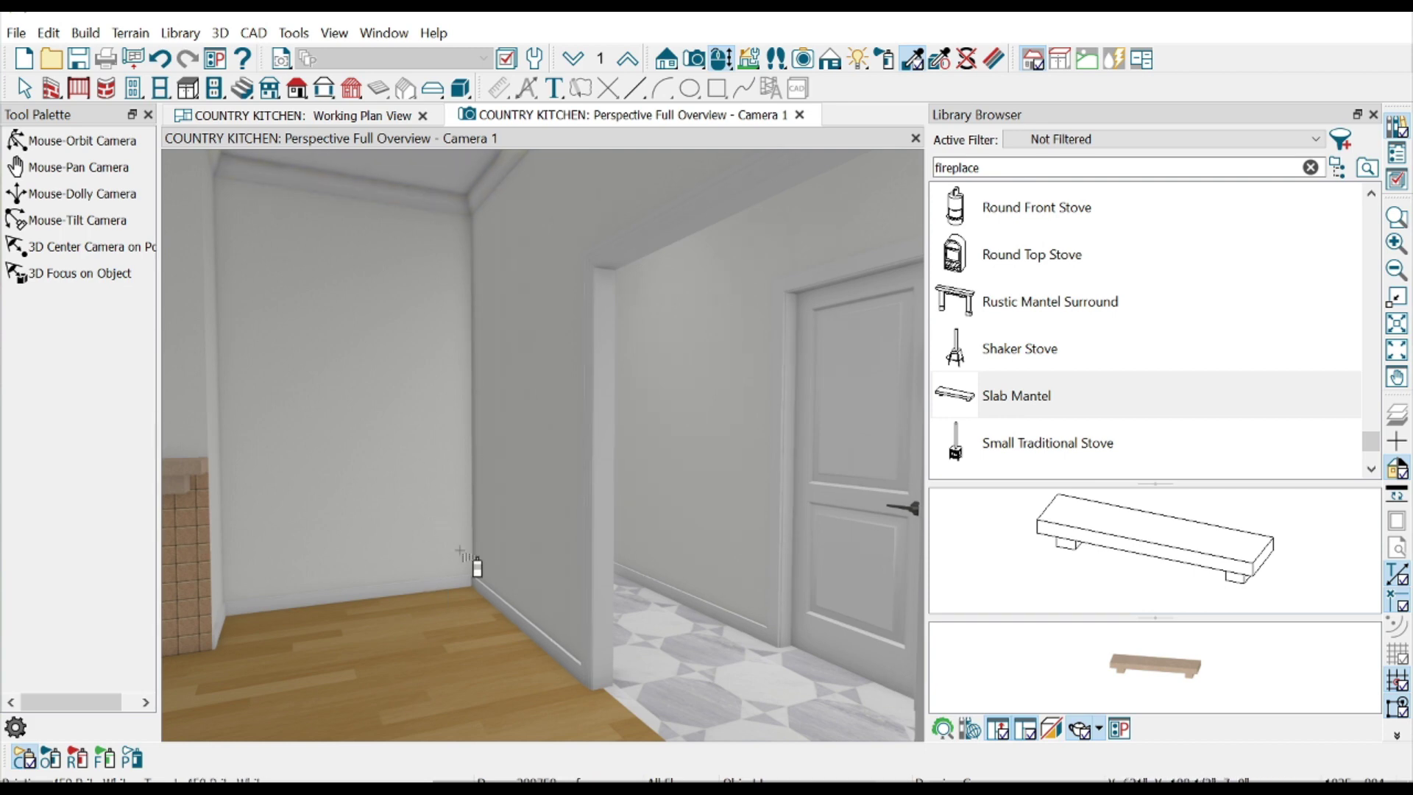
- Paint the dark cabinet white and slide the panel left beside the fireplace
key("Escape")
left_click_drag(584, 404, 316, 405)
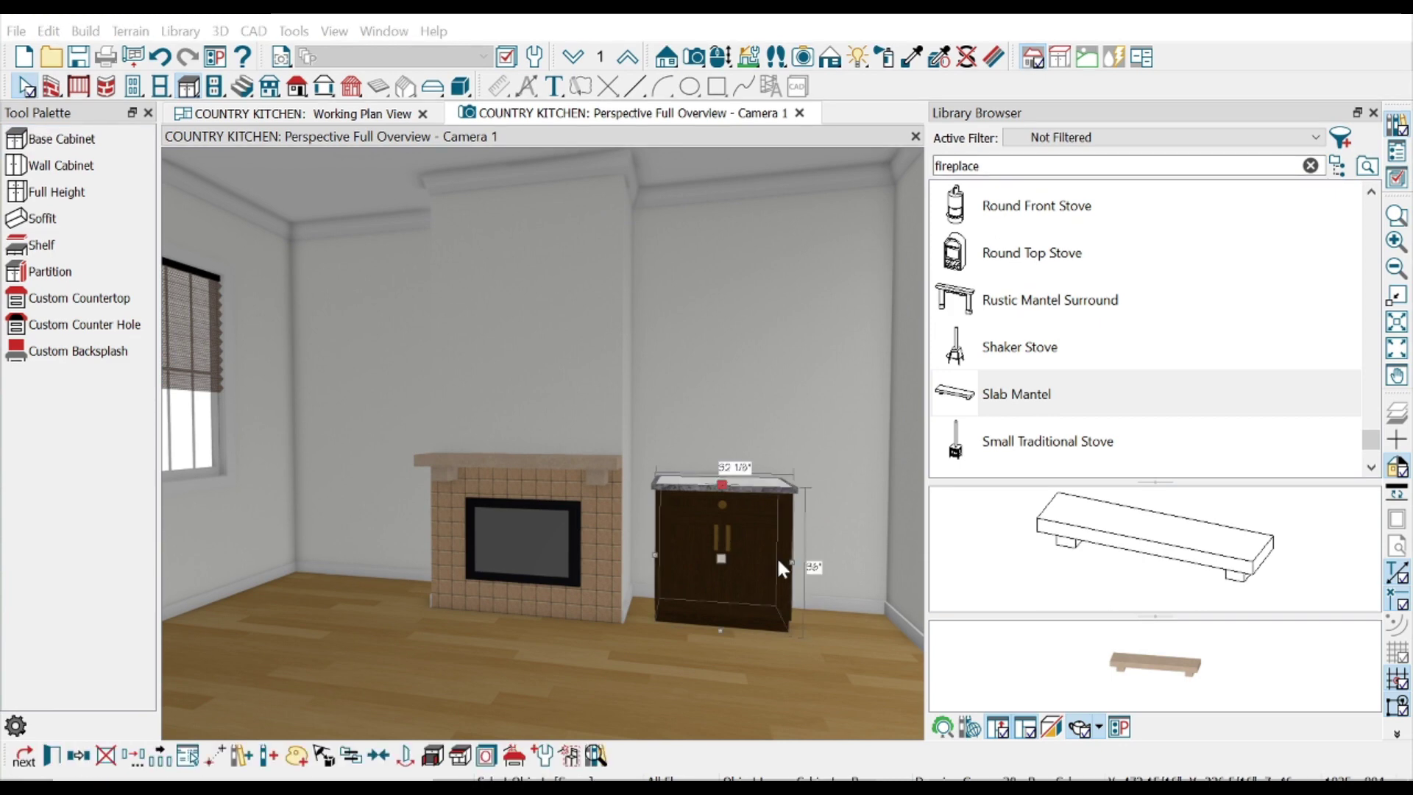
left_click(732, 515)
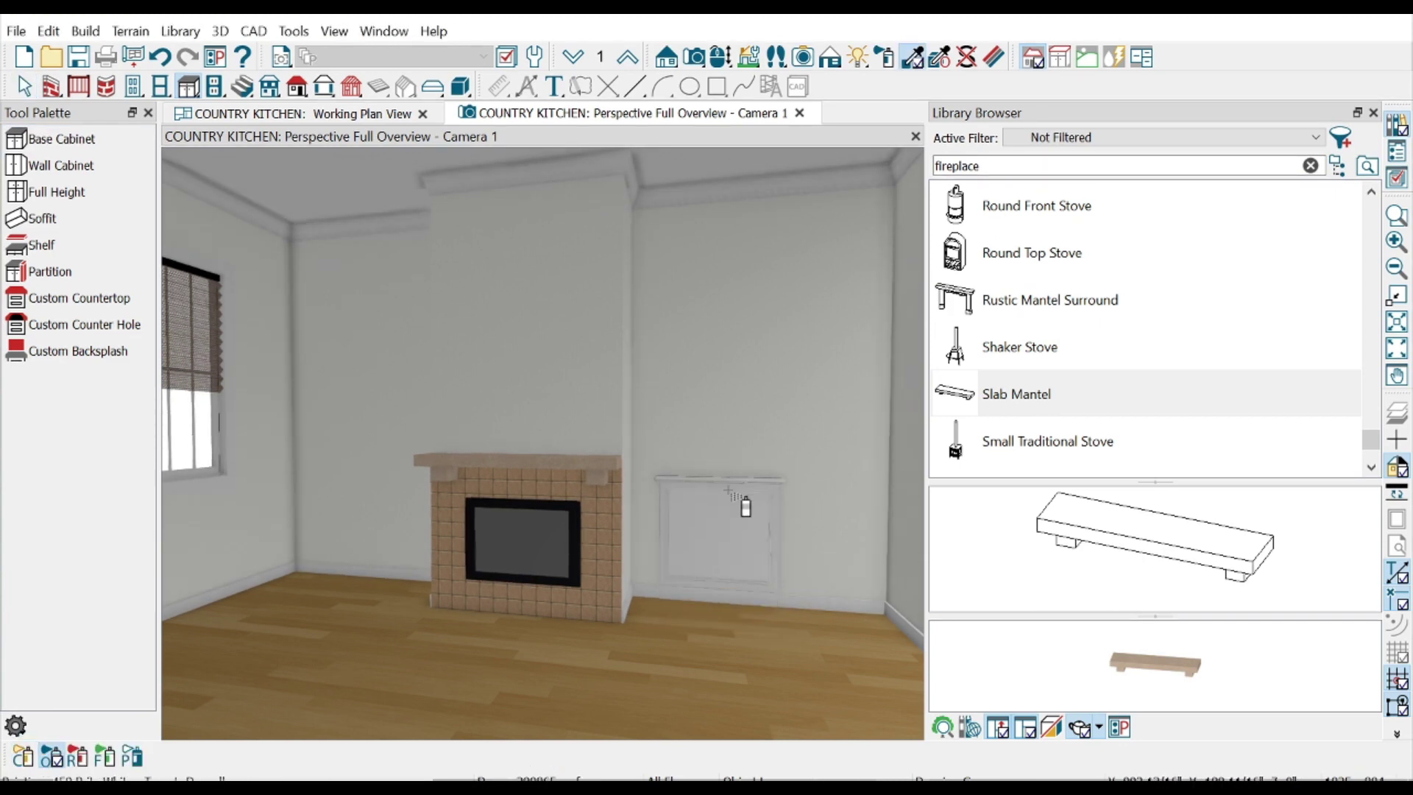
left_click_drag(764, 477, 744, 471)
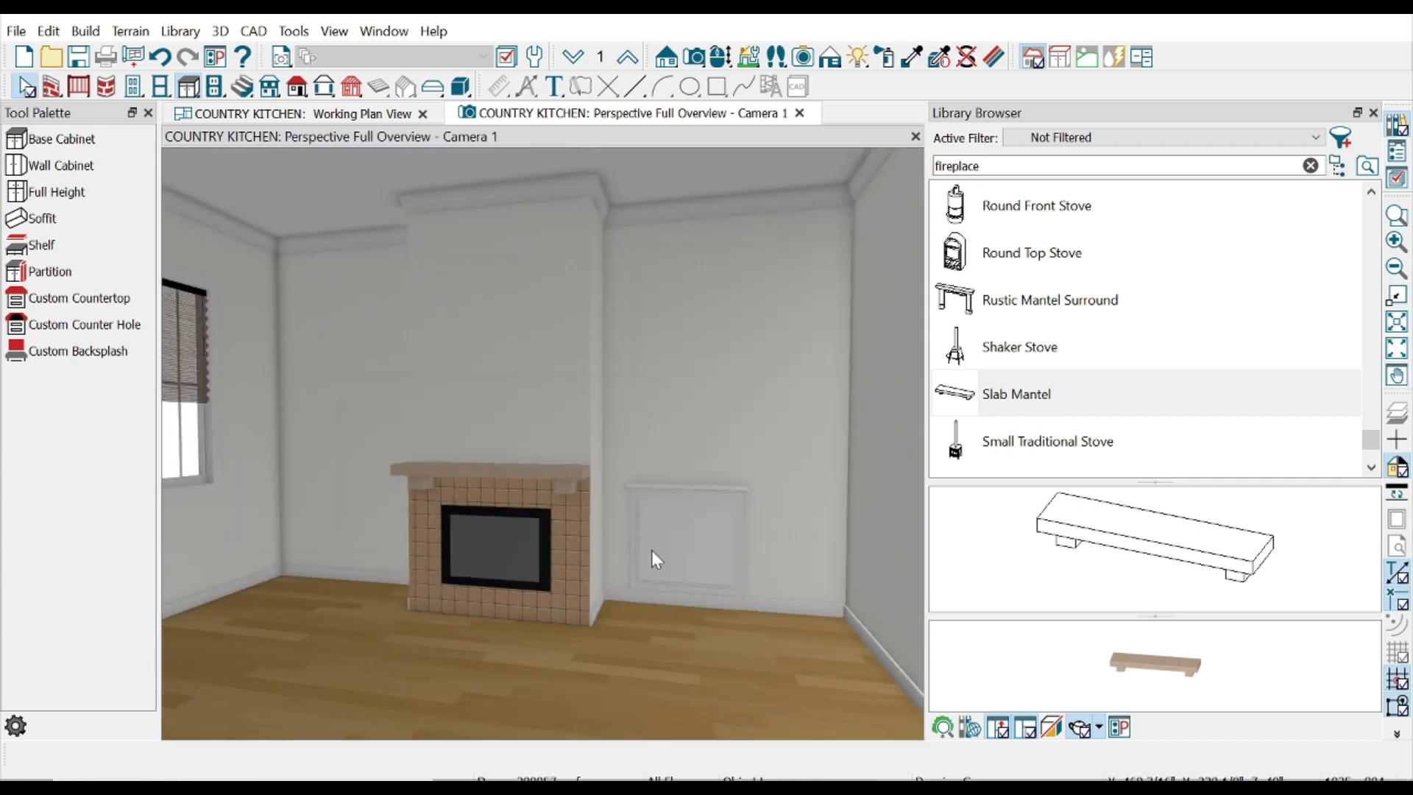
key("space")
left_click(684, 544)
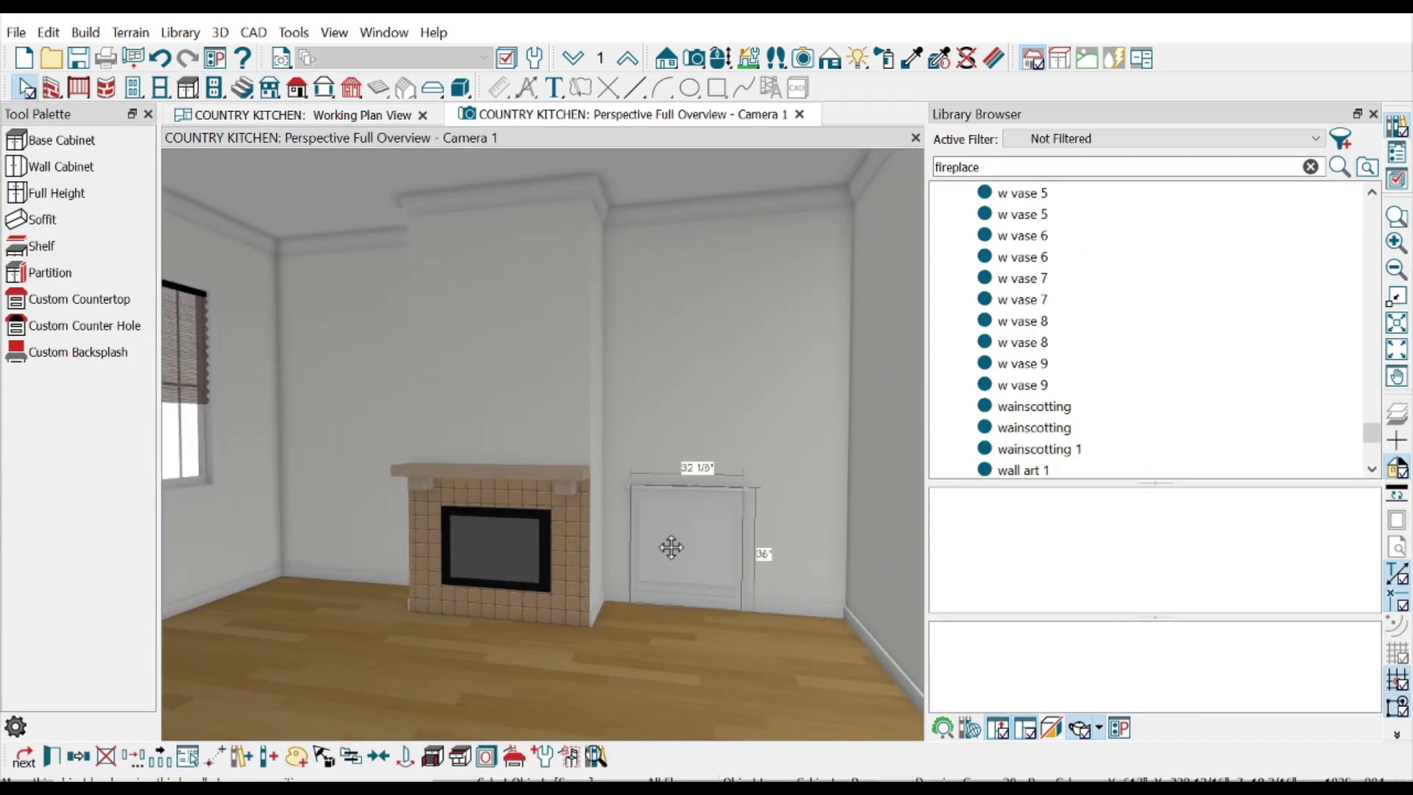
left_click_drag(685, 549, 657, 549)
- Make multiple copies of the wainscot panel along the wall under the windows
scroll(749, 544, "up", 5)
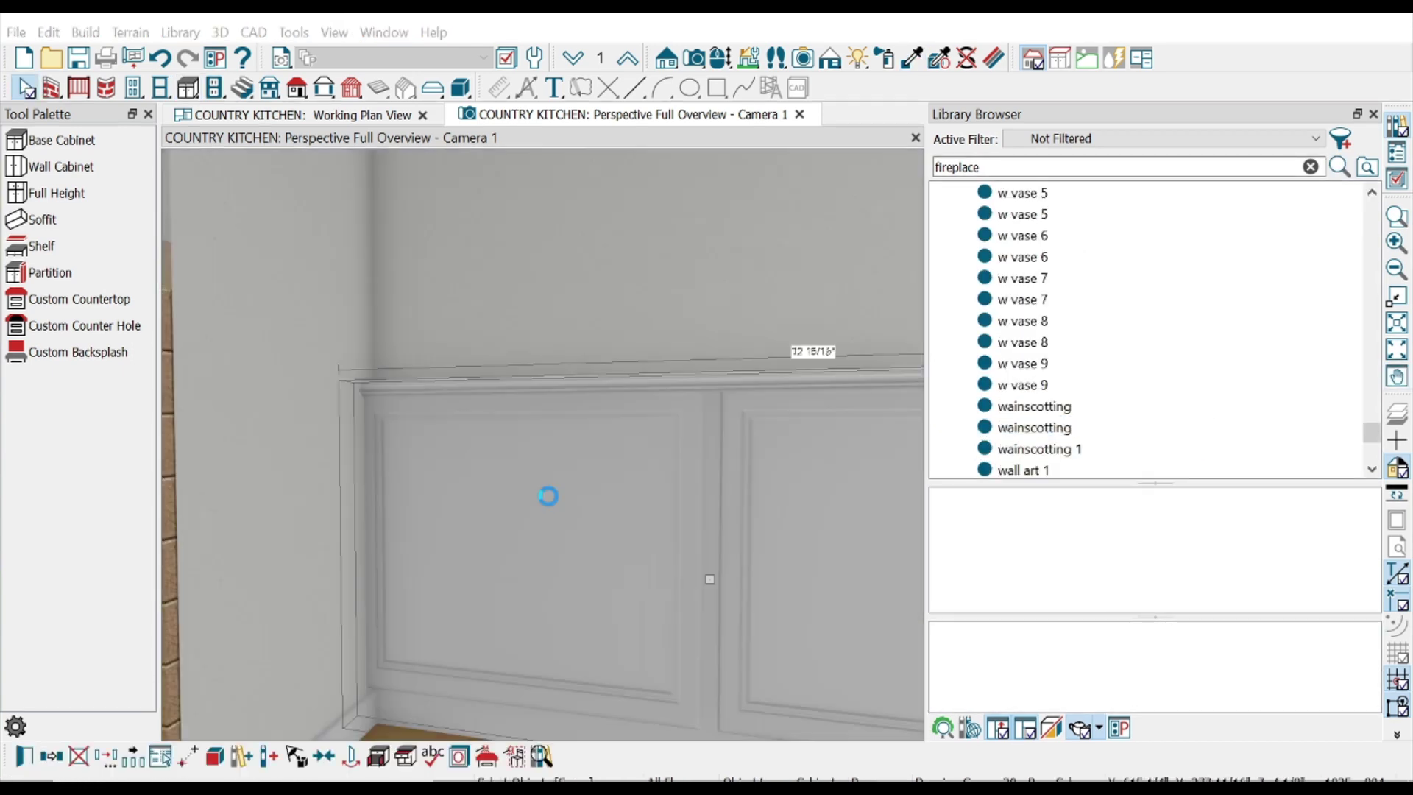
scroll(586, 615, "down", 2)
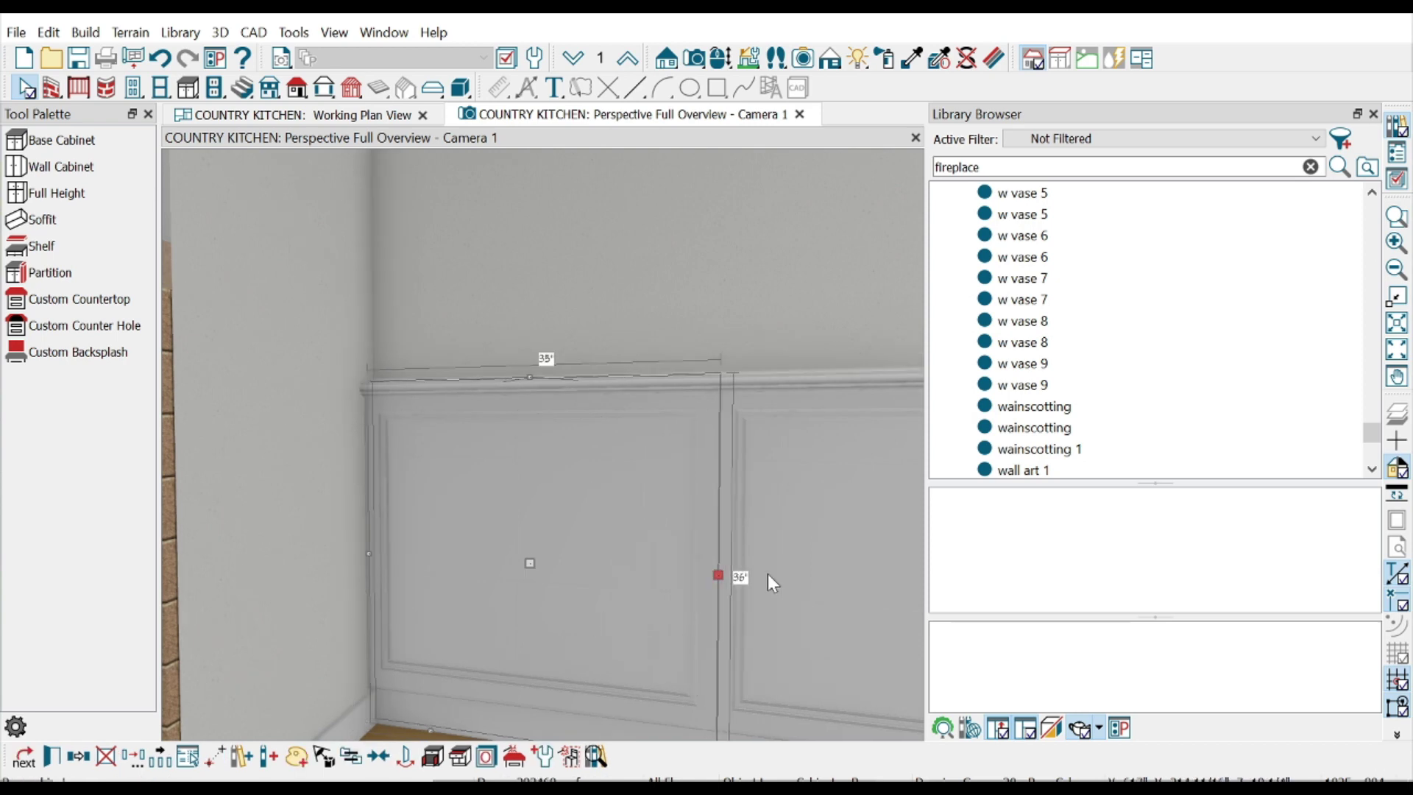
scroll(767, 581, "down", 3)
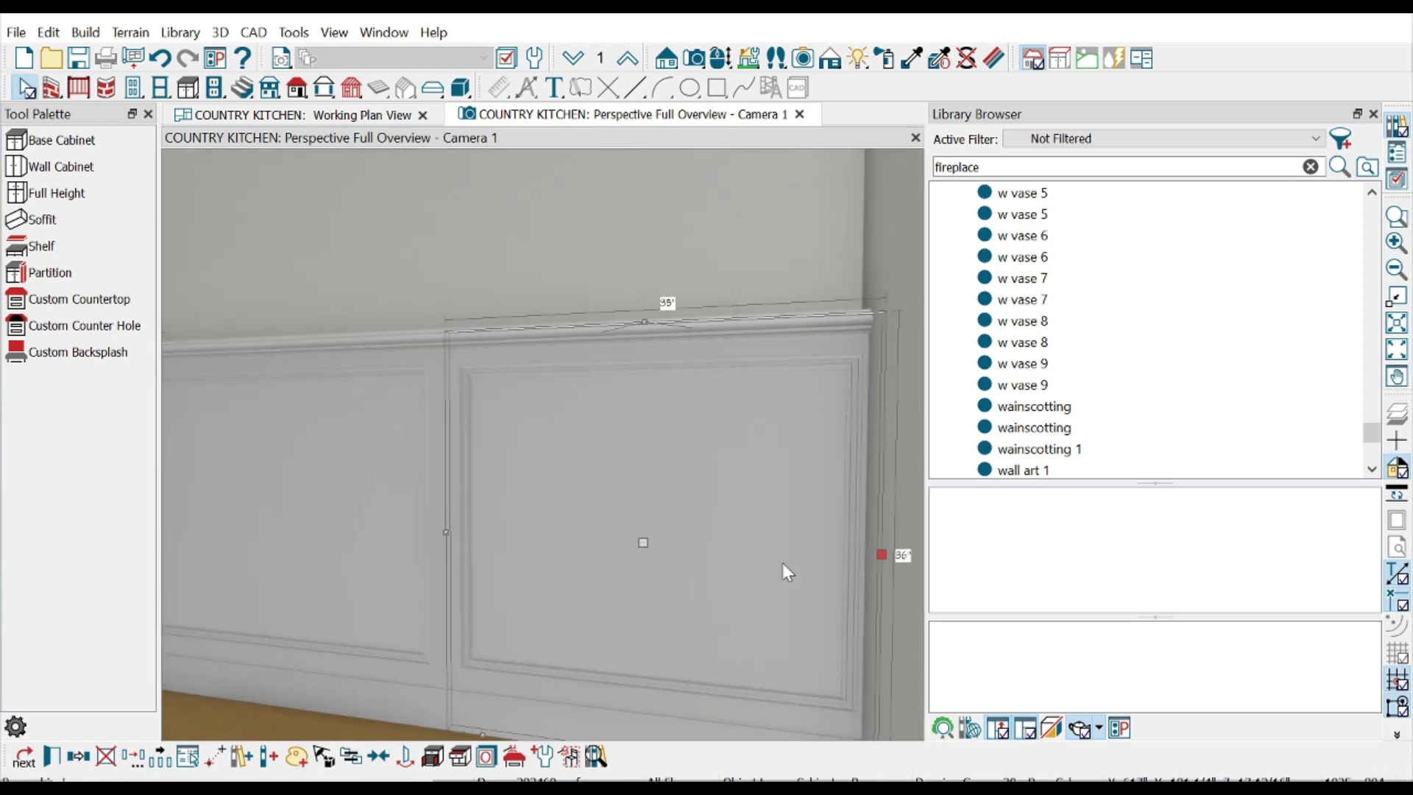
key("Escape")
scroll(836, 491, "down", 3)
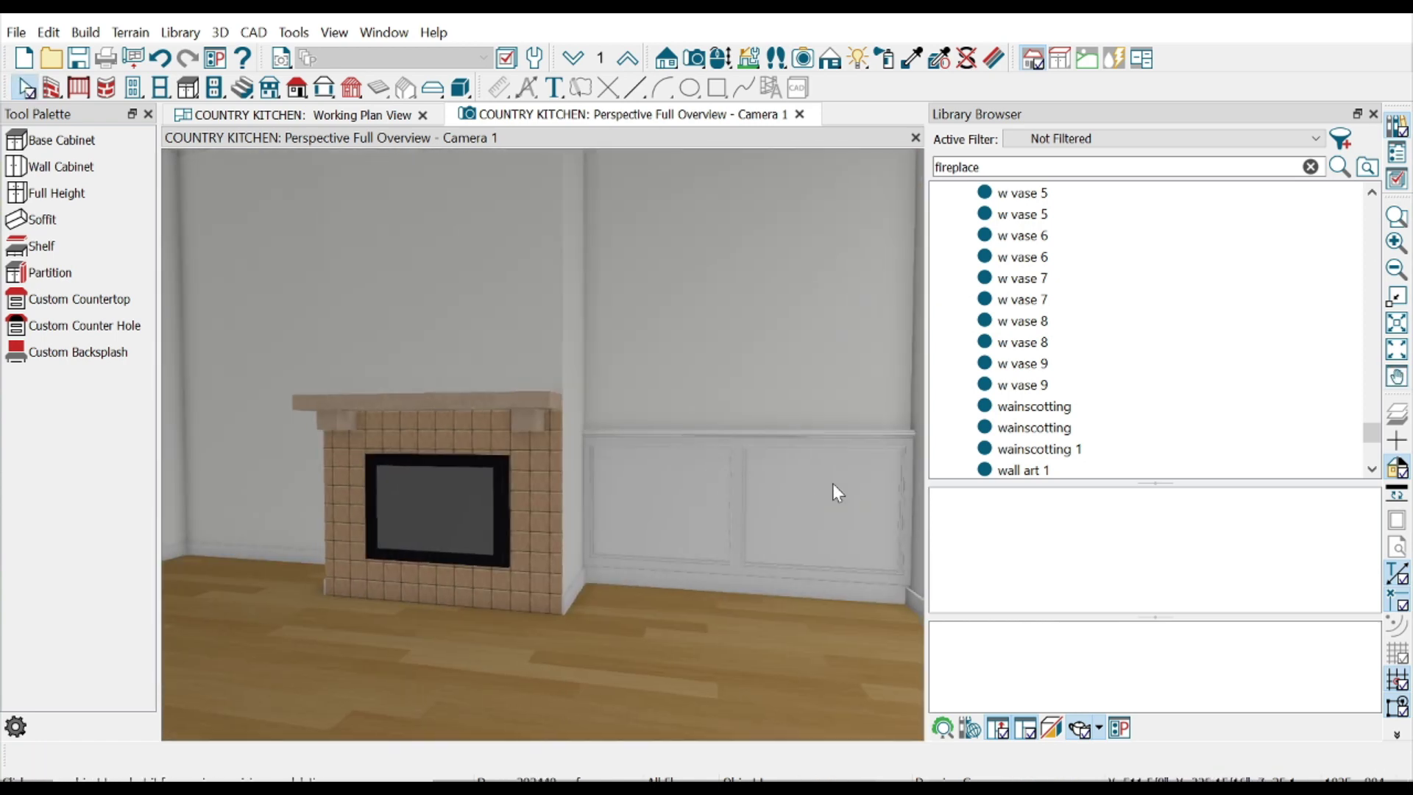
left_click(836, 492)
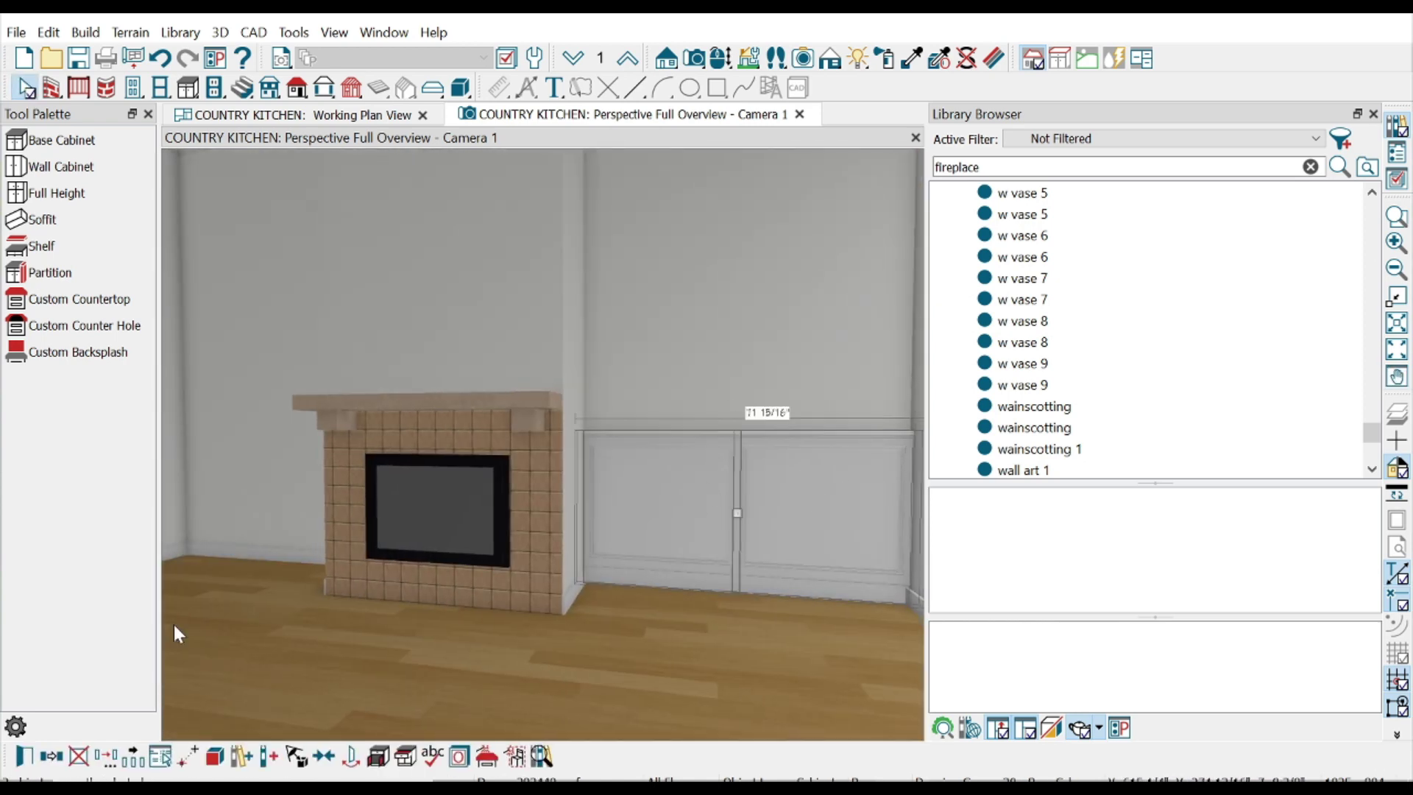
middle_click_drag(352, 656, 655, 518)
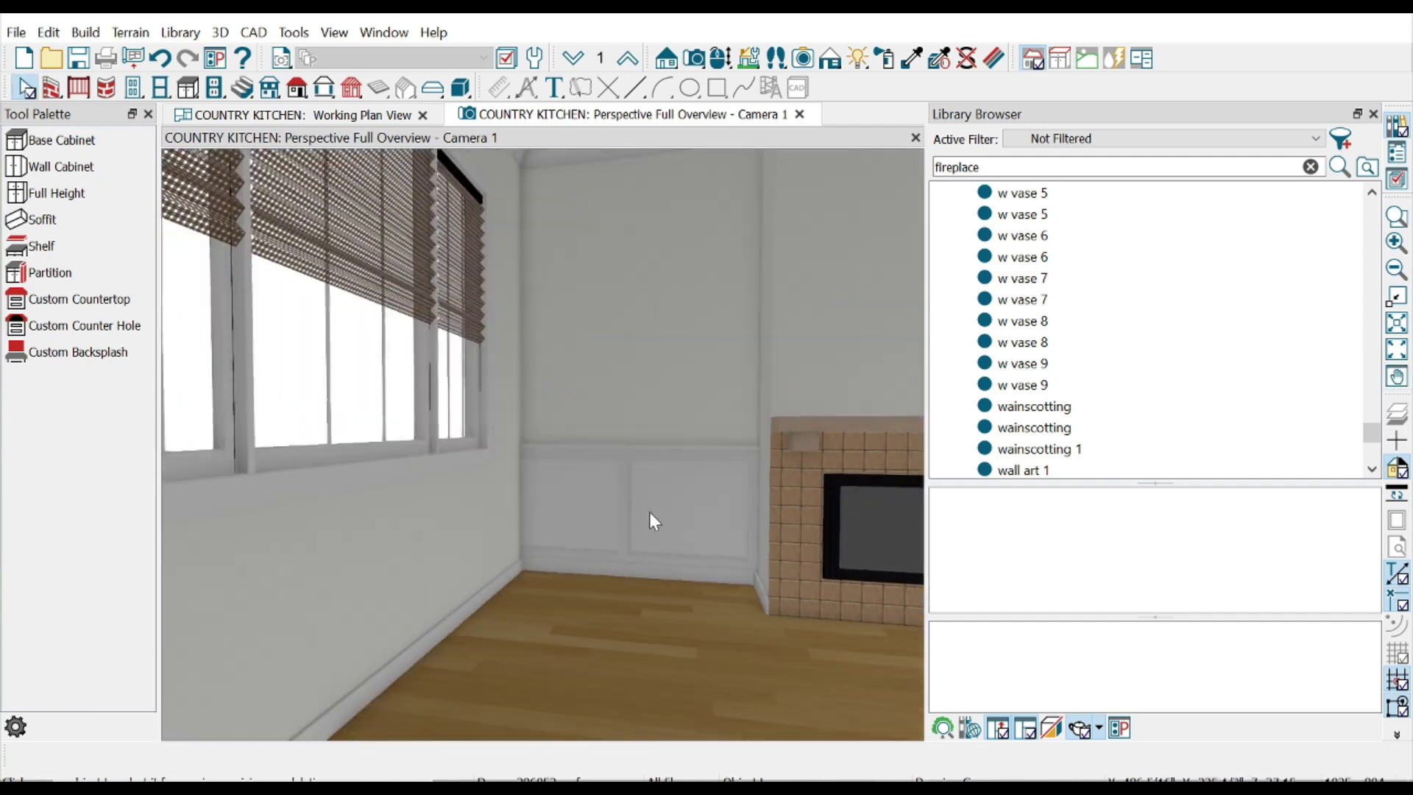
left_click(727, 536)
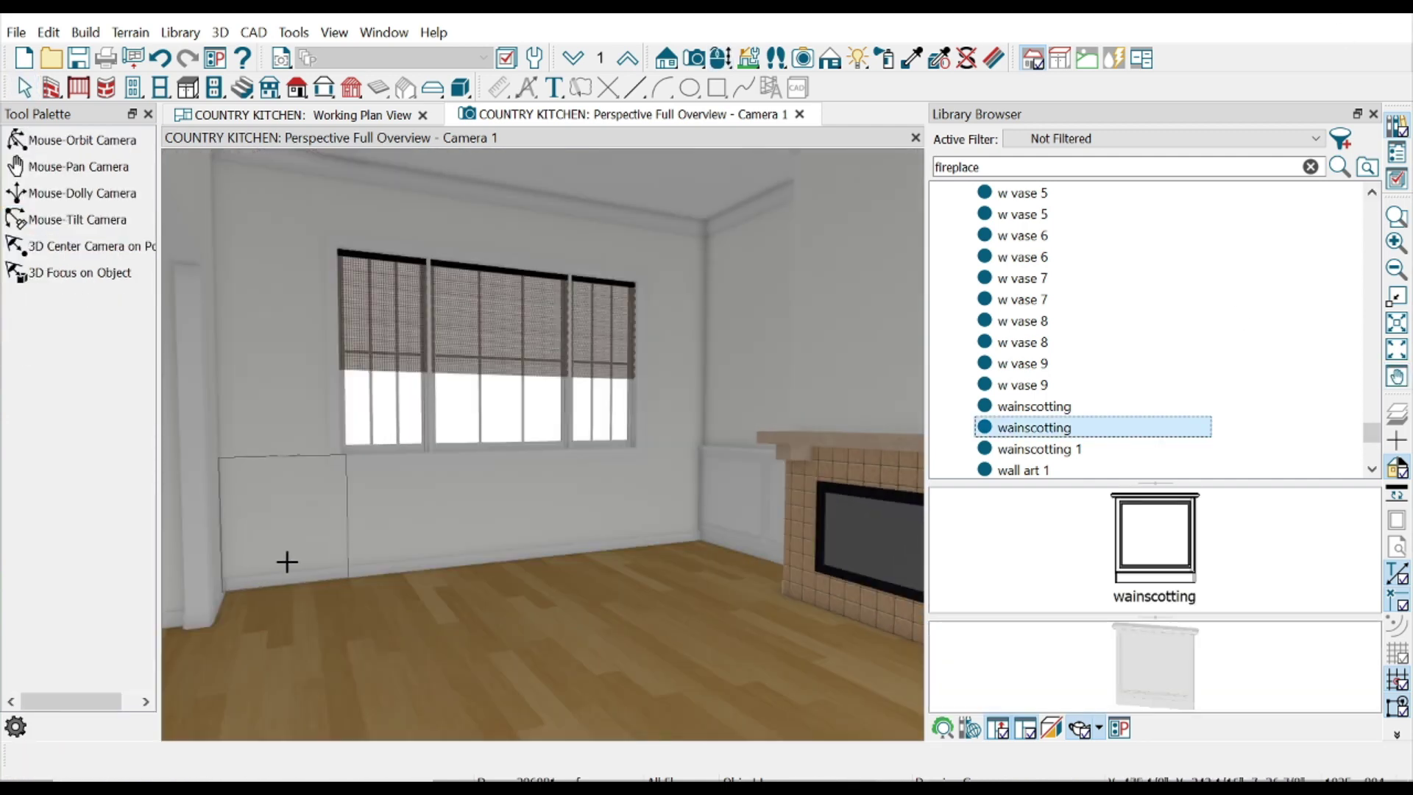
left_click(329, 549)
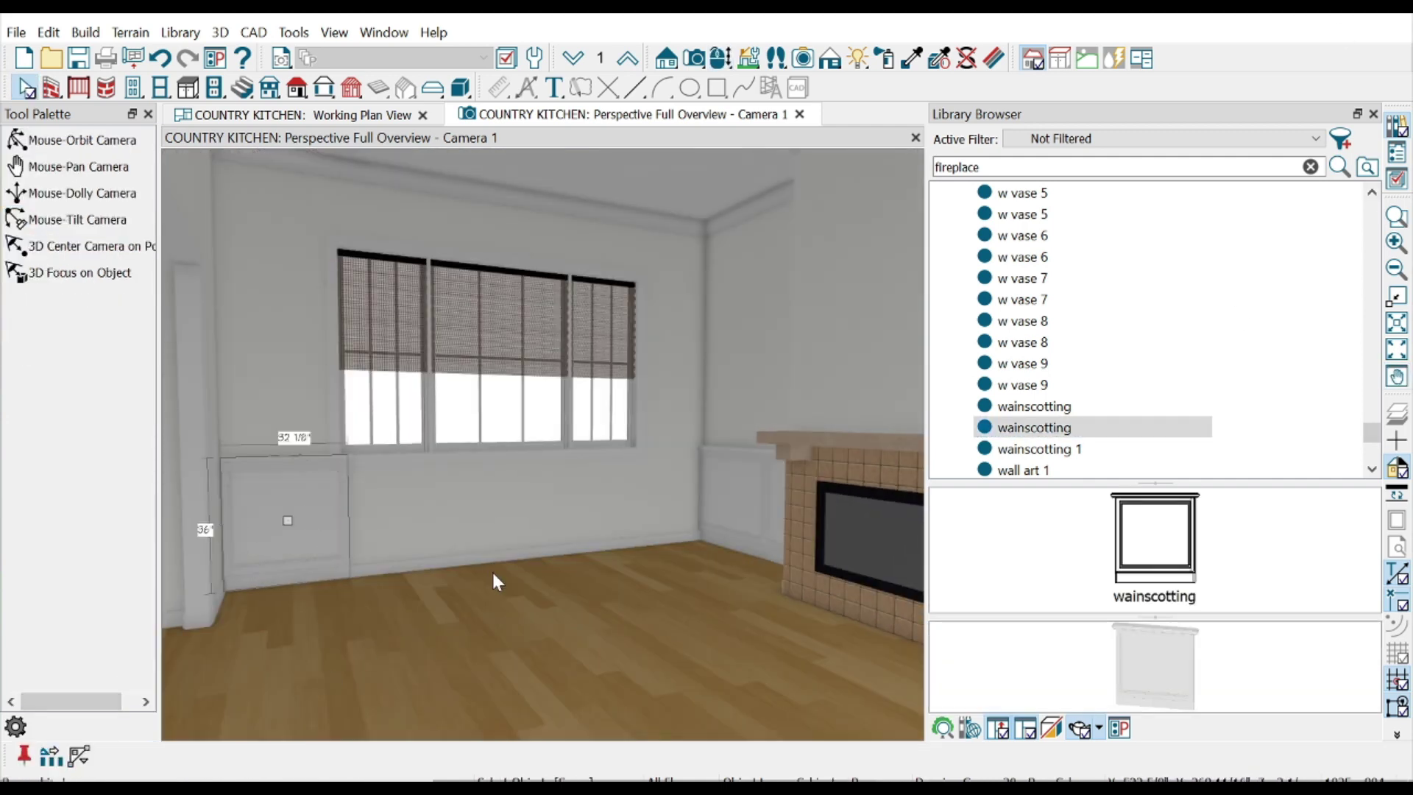
key("Tab")
key("Return")
mouse_move(294, 527)
left_mouse_down()
mouse_move(396, 525)
mouse_move(508, 293)
mouse_move(300, 441)
mouse_move(442, 515)
mouse_move(352, 526)
mouse_move(530, 304)
left_mouse_up()
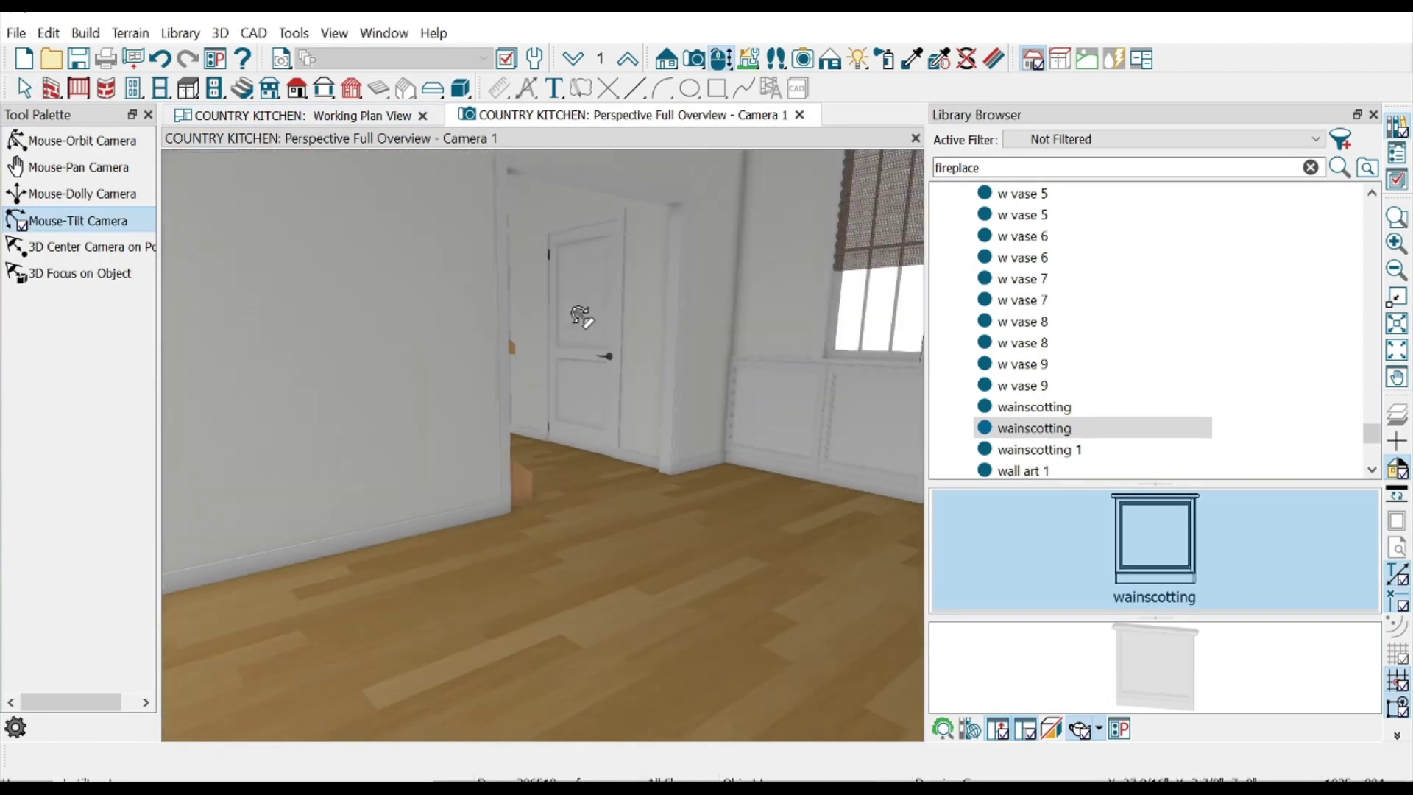
- Add a library wainscot panel by the doorway and paint the floor Umber BV13
left_click(1034, 427)
left_click(315, 511)
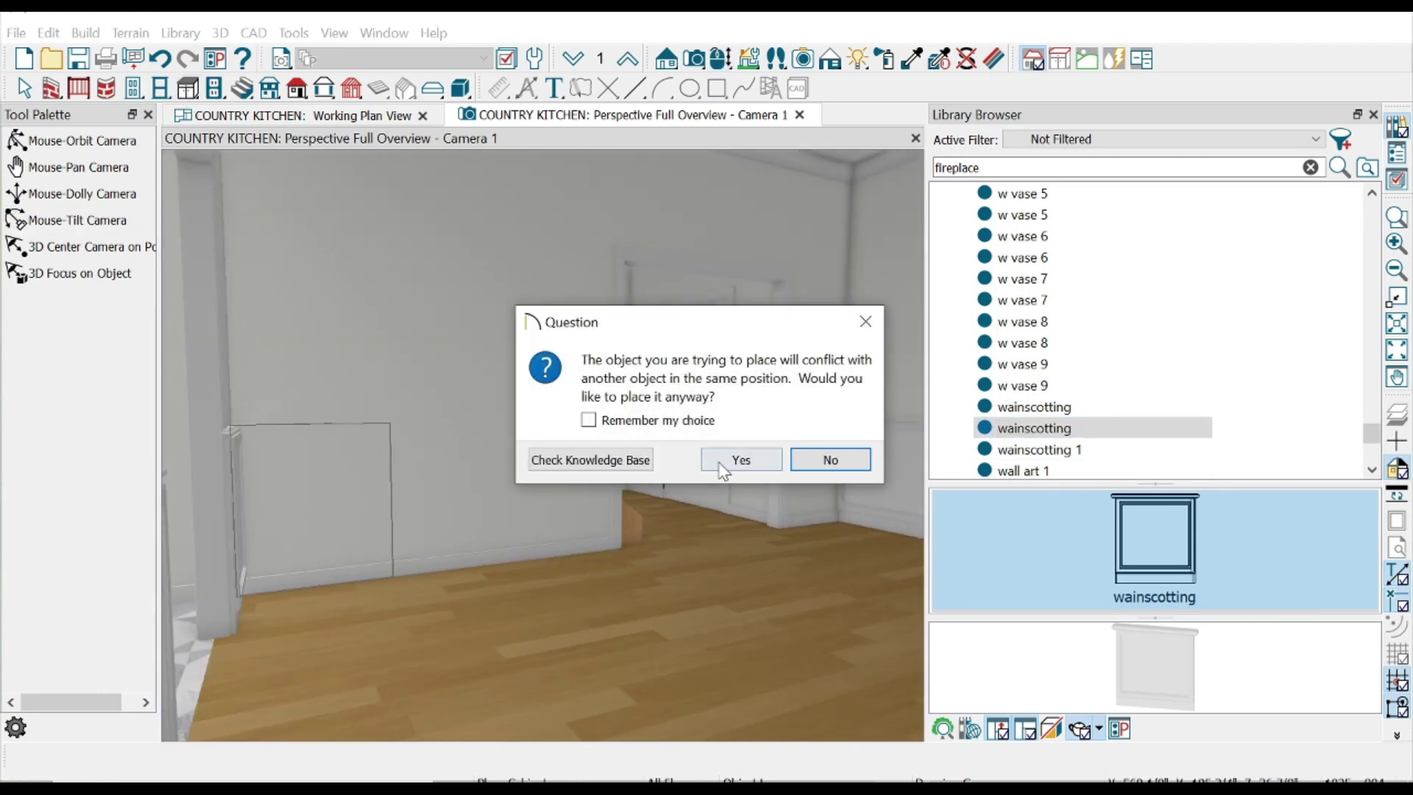
key("Return")
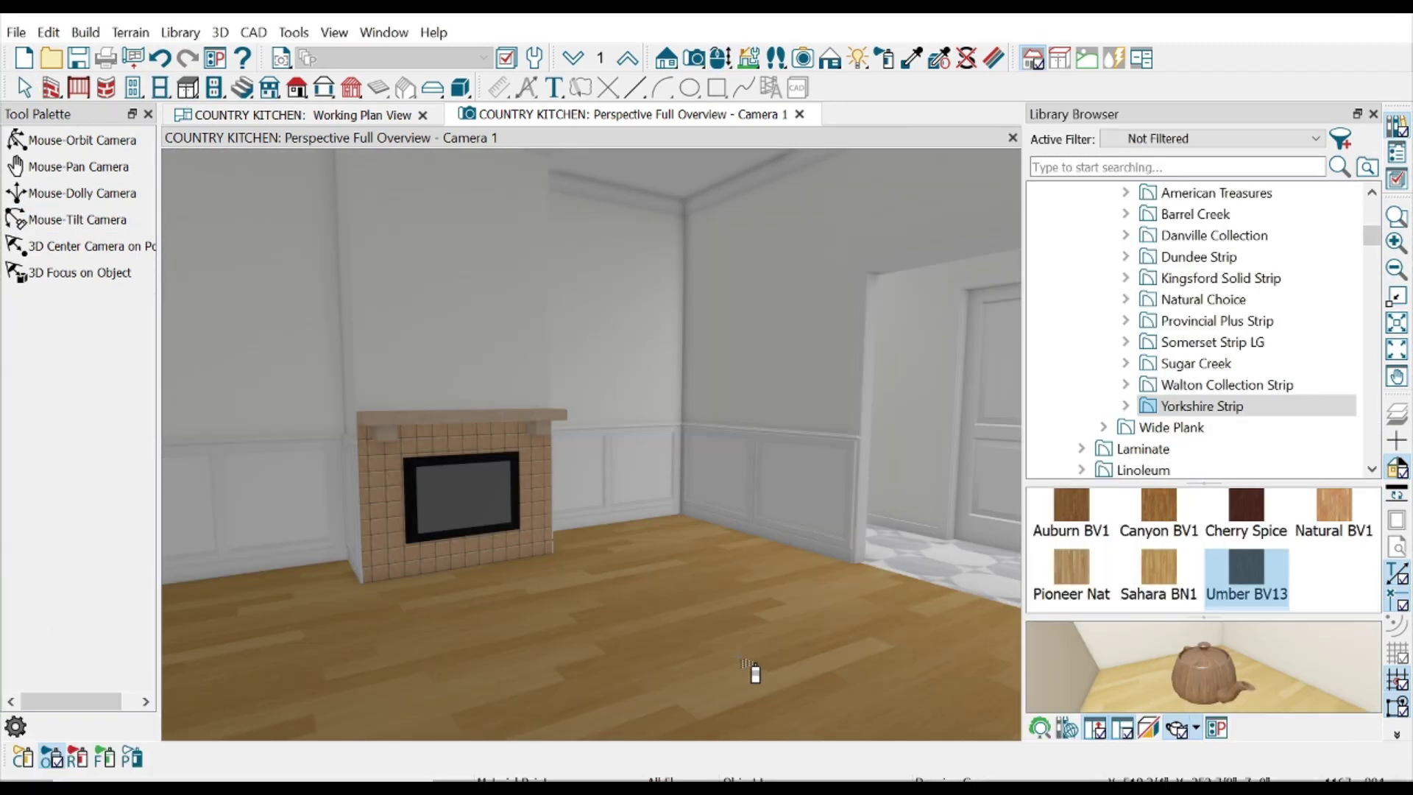
left_click(752, 666)
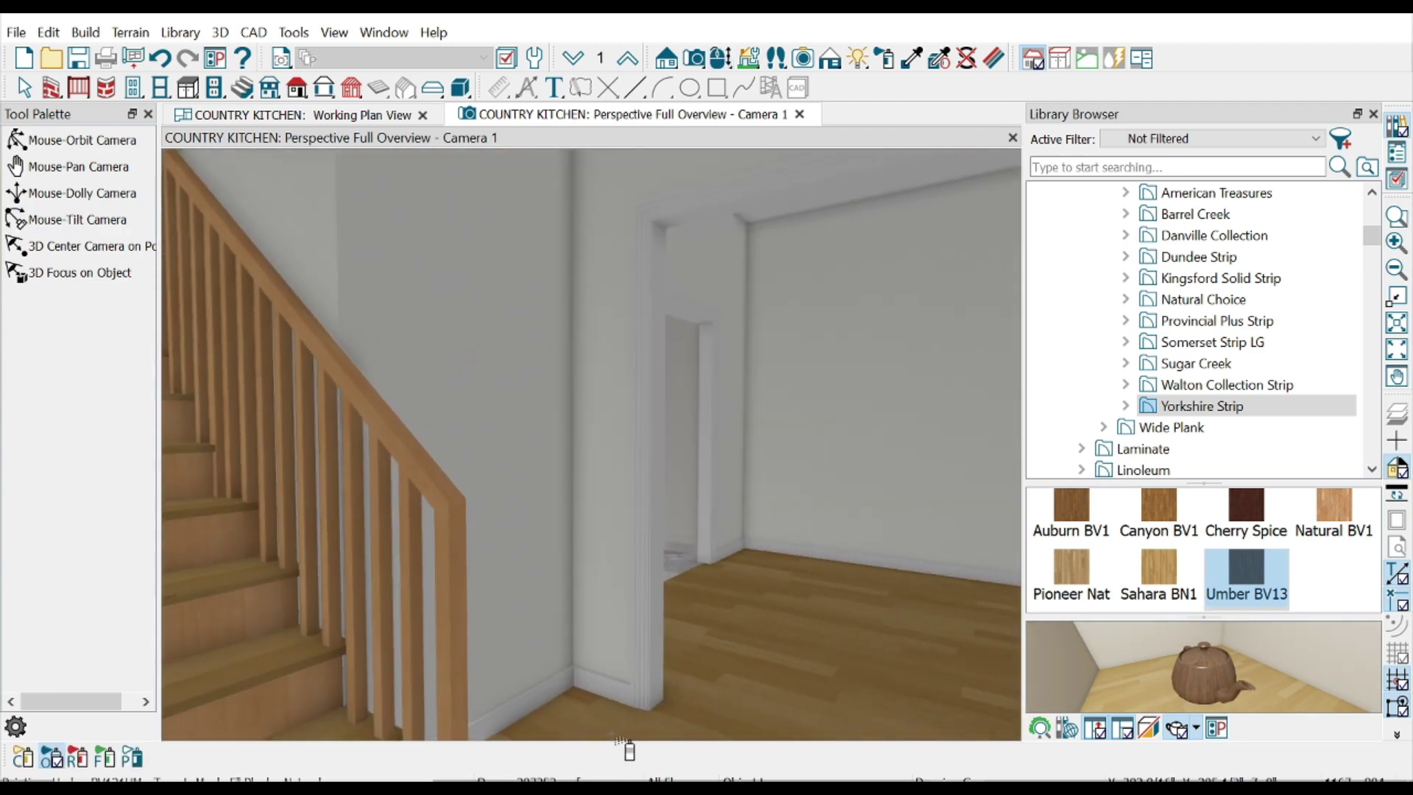
- Paint the hallway floor and the remaining light strip Umber BV13 wood
left_click(620, 738)
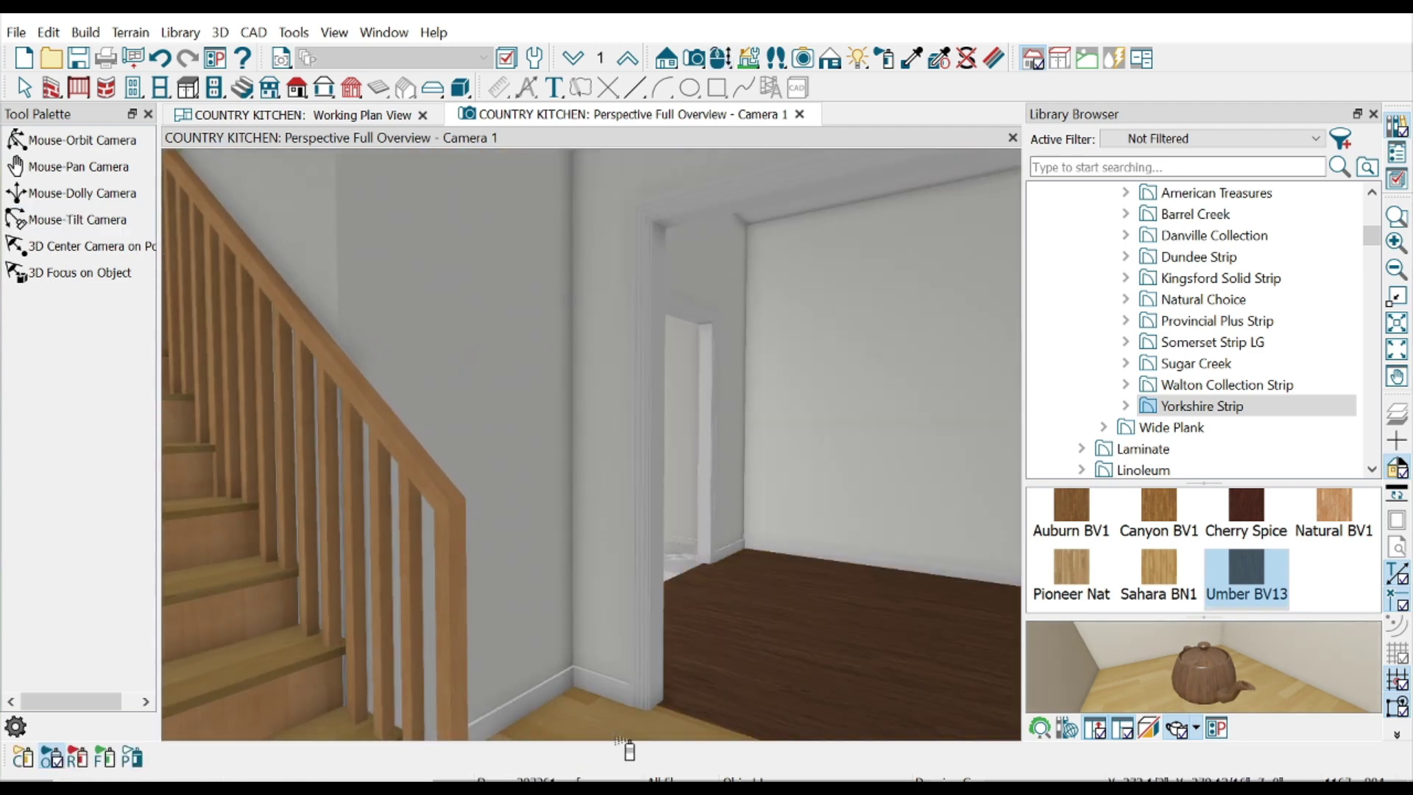
left_click(611, 735)
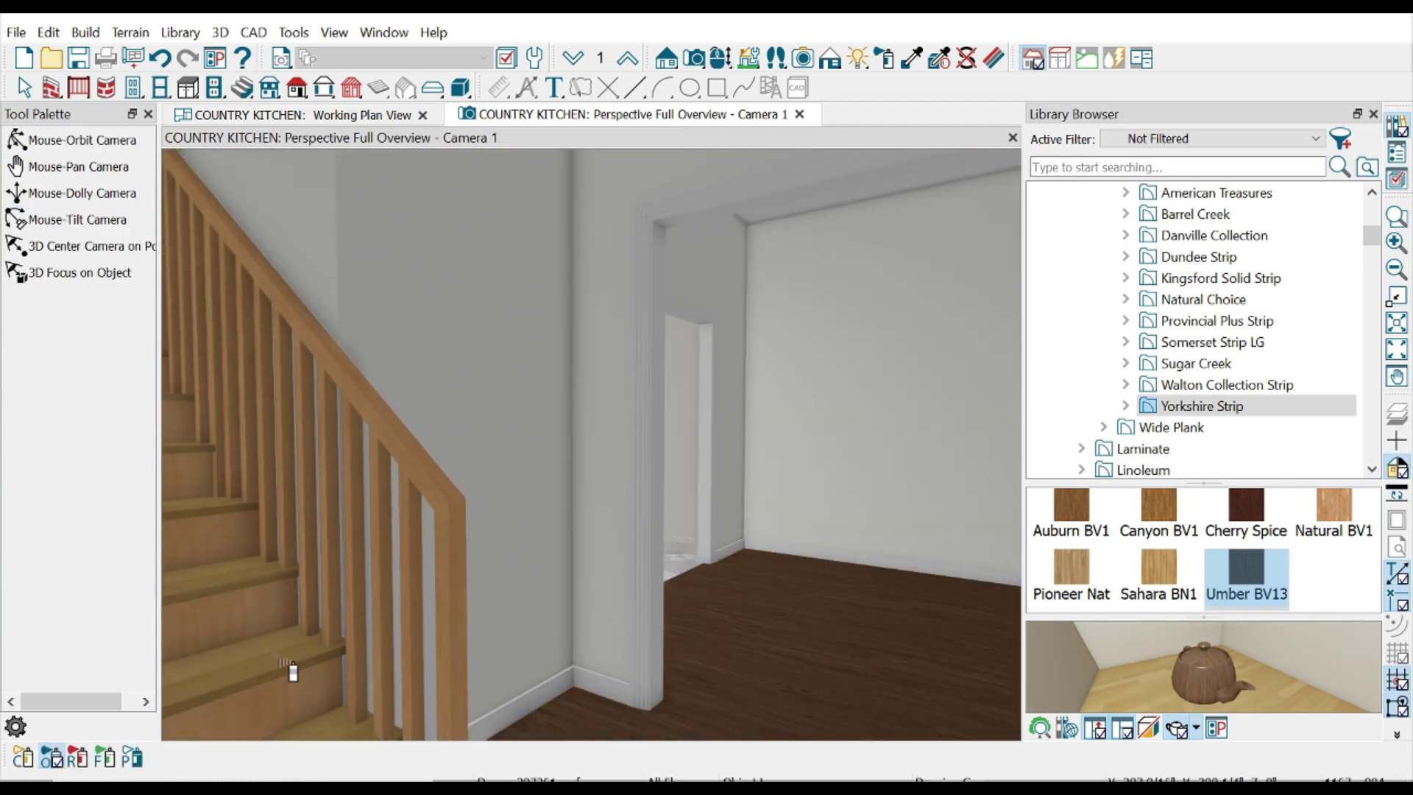
left_click(77, 220)
mouse_move(552, 556)
left_mouse_down()
mouse_move(246, 656)
mouse_move(742, 608)
left_mouse_up()
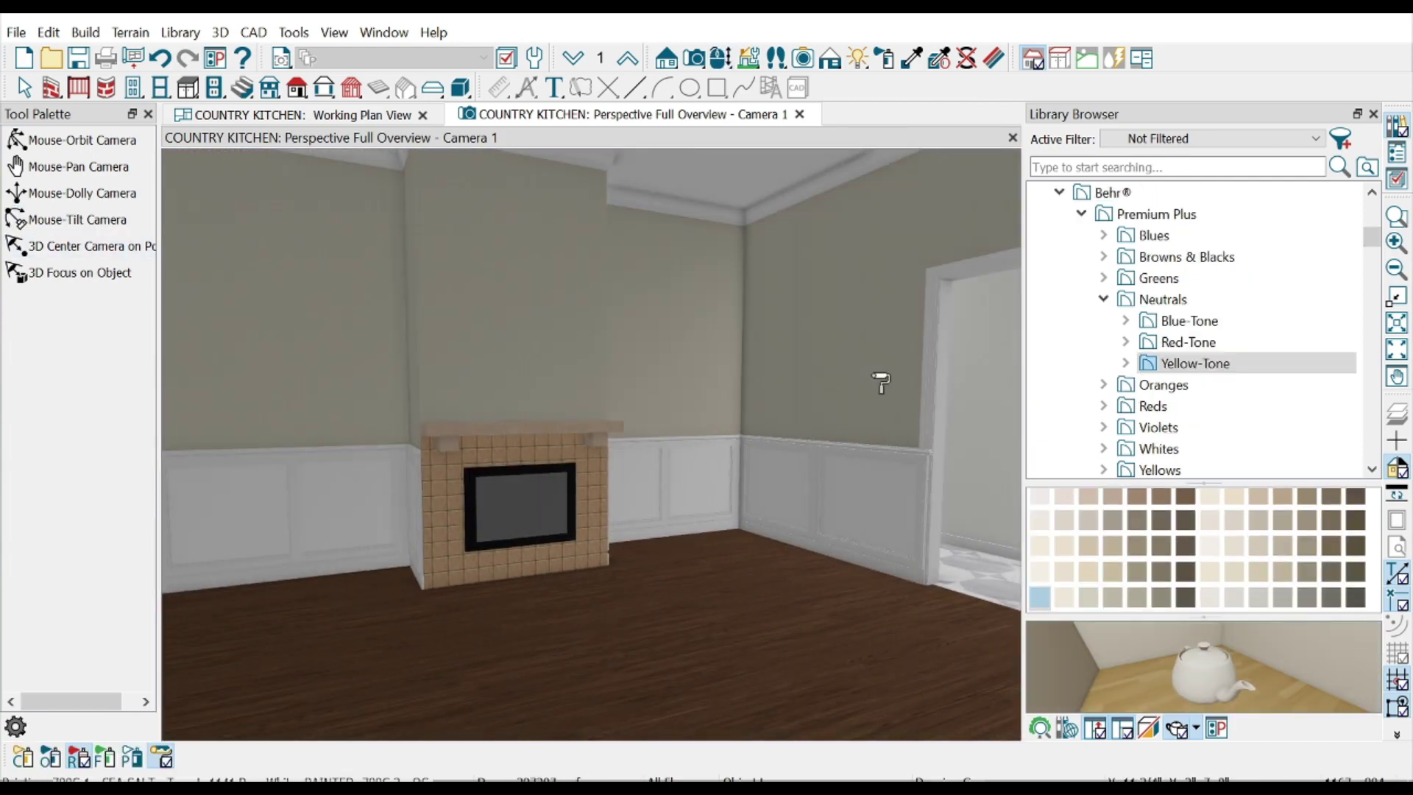
key("Escape")
mouse_move(813, 402)
left_mouse_down()
mouse_move(445, 351)
mouse_move(736, 397)
left_mouse_up()
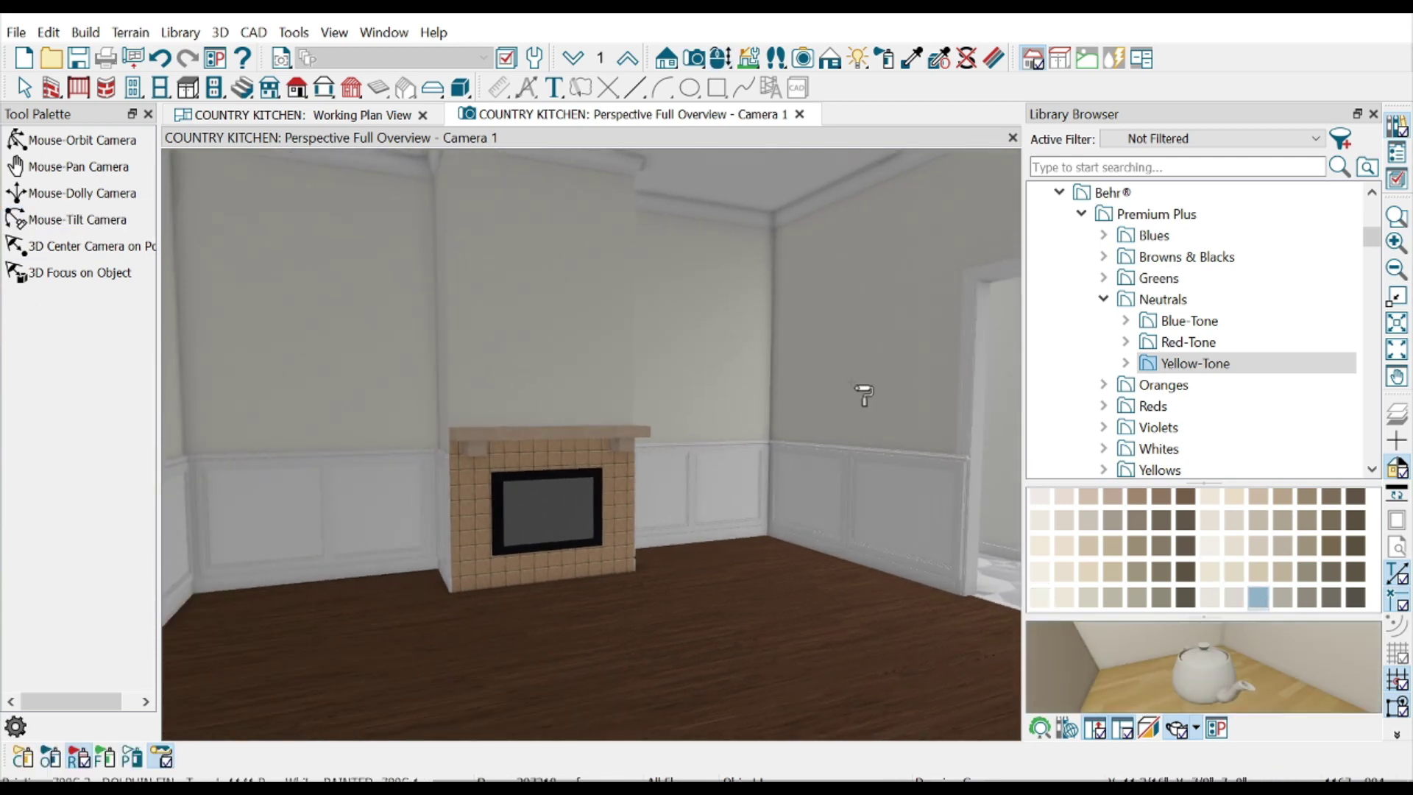
- Paint the living room walls Behr Neutrals grey and the mantel dark brown
left_click(863, 396)
left_click_drag(864, 395, 390, 475)
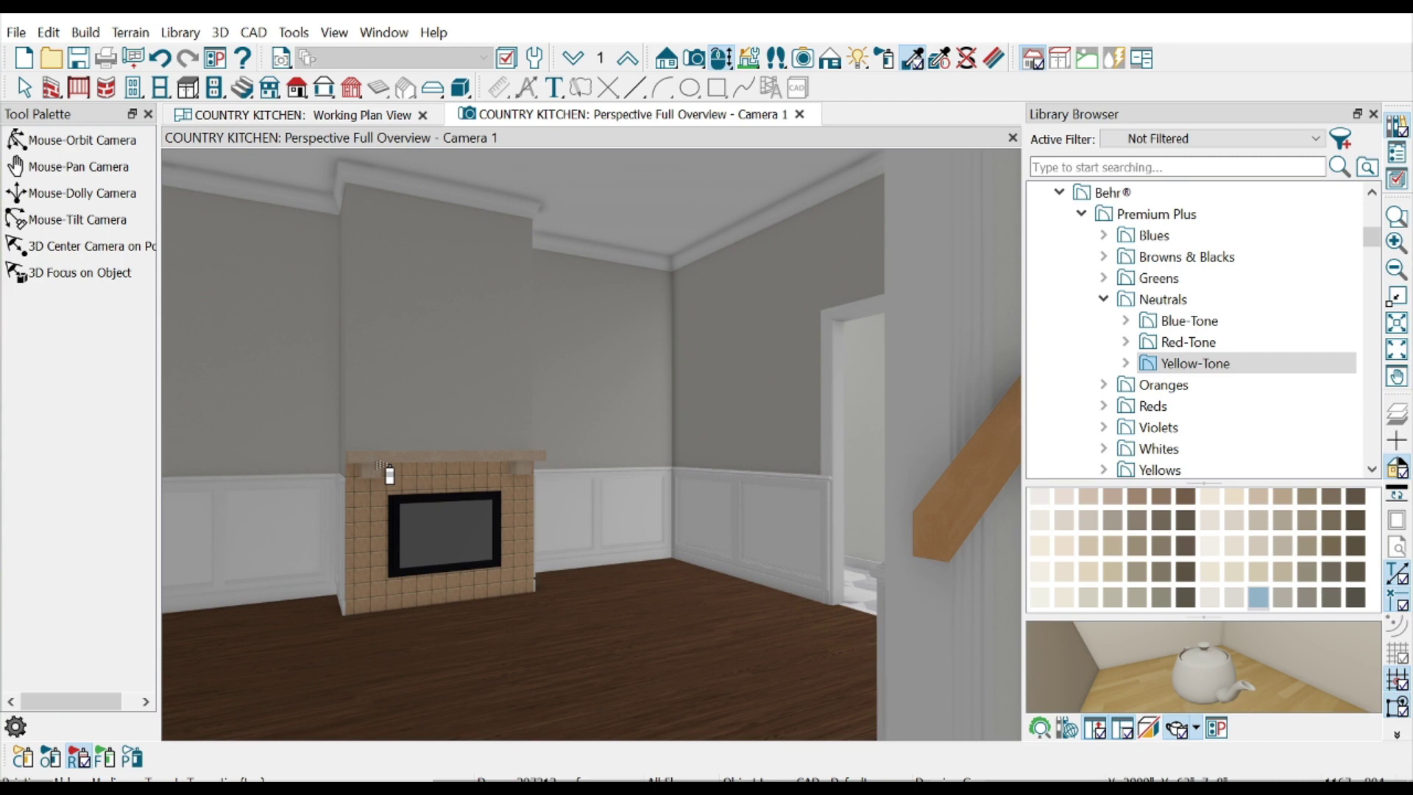
left_click(372, 457)
type("tv")
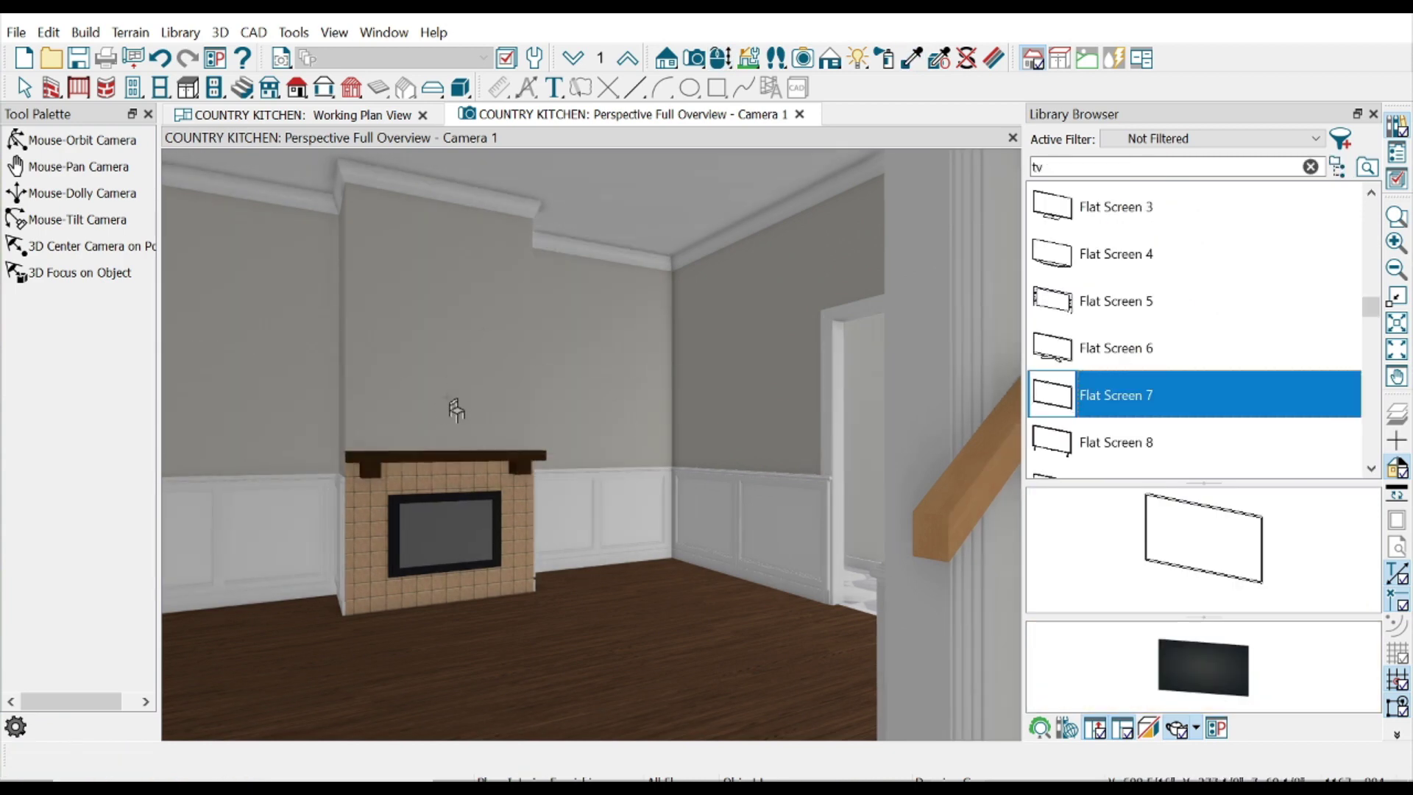
- Place the Flat Screen 7 TV and raise it above the fireplace
left_click(396, 408)
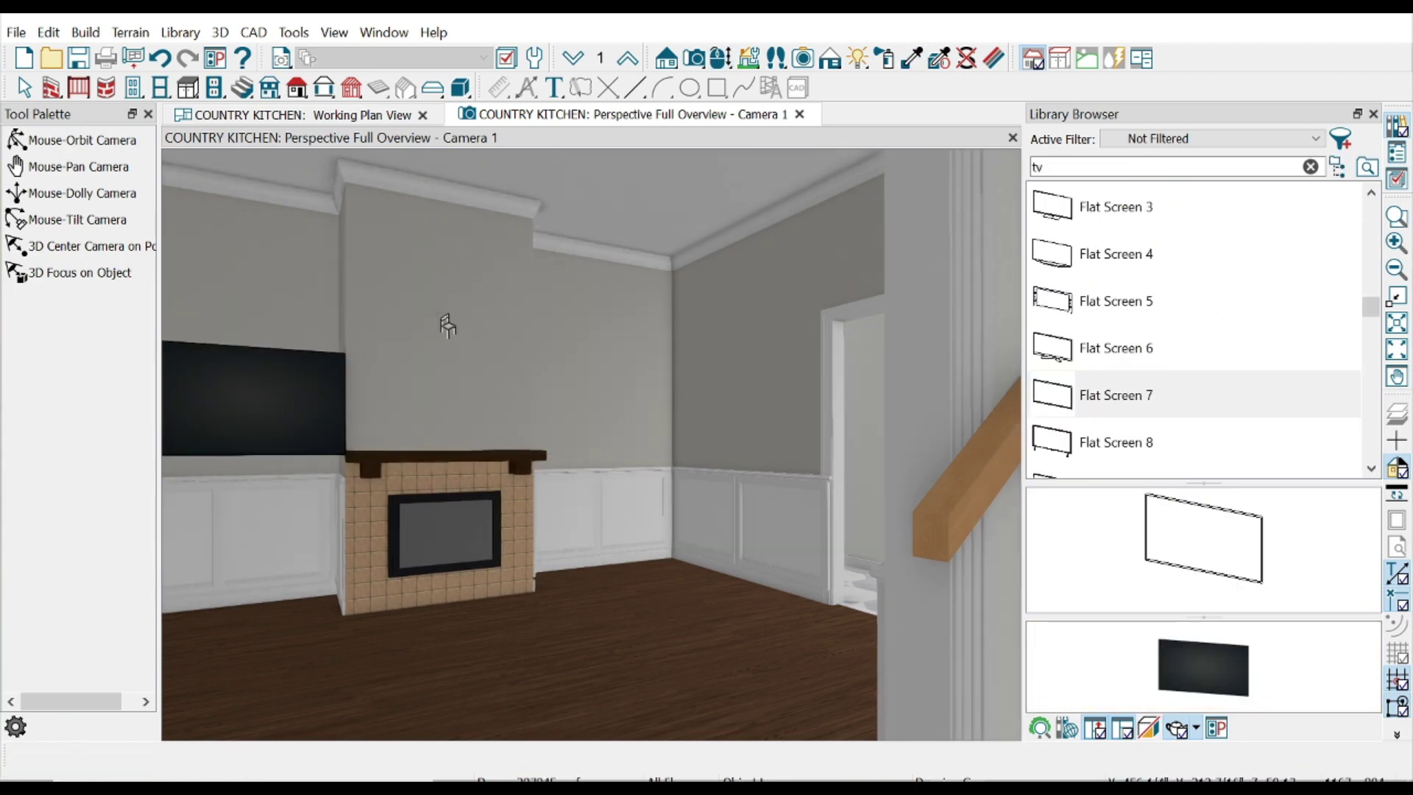
left_click(471, 414)
left_click_drag(451, 401, 449, 362)
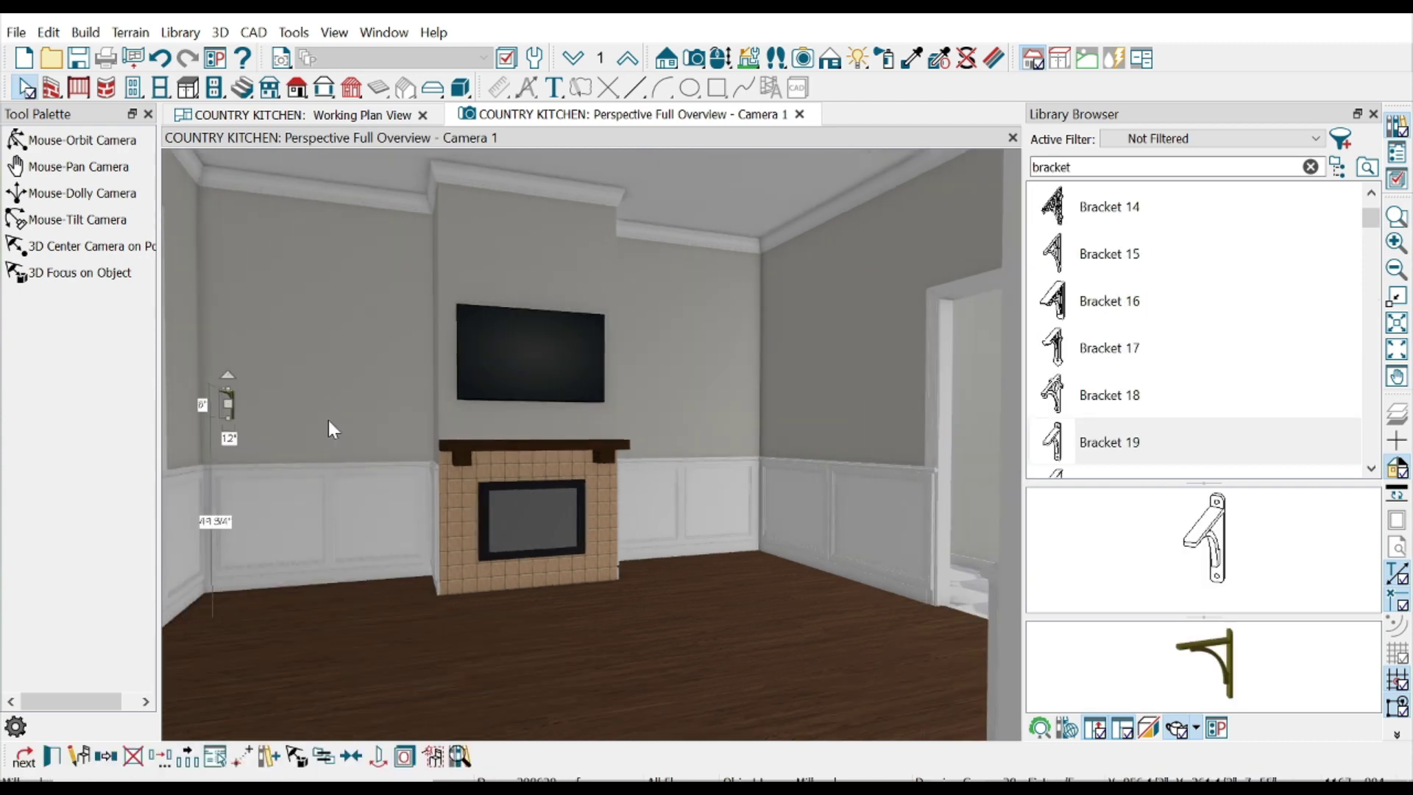
scroll(319, 404, "up", 3)
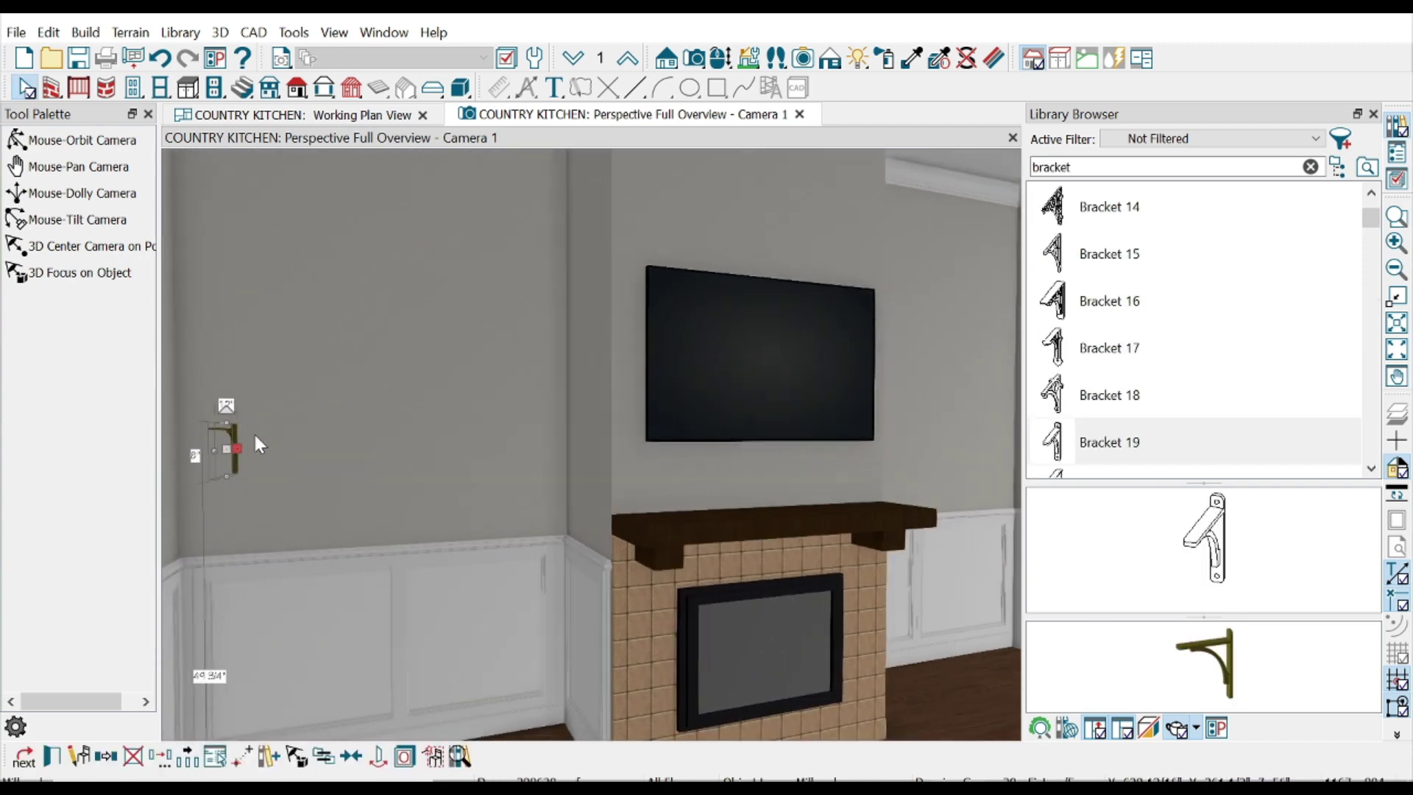
- Build a bracketed floating shelf and copy it to a second, lower shelf
left_click_drag(253, 431, 500, 462)
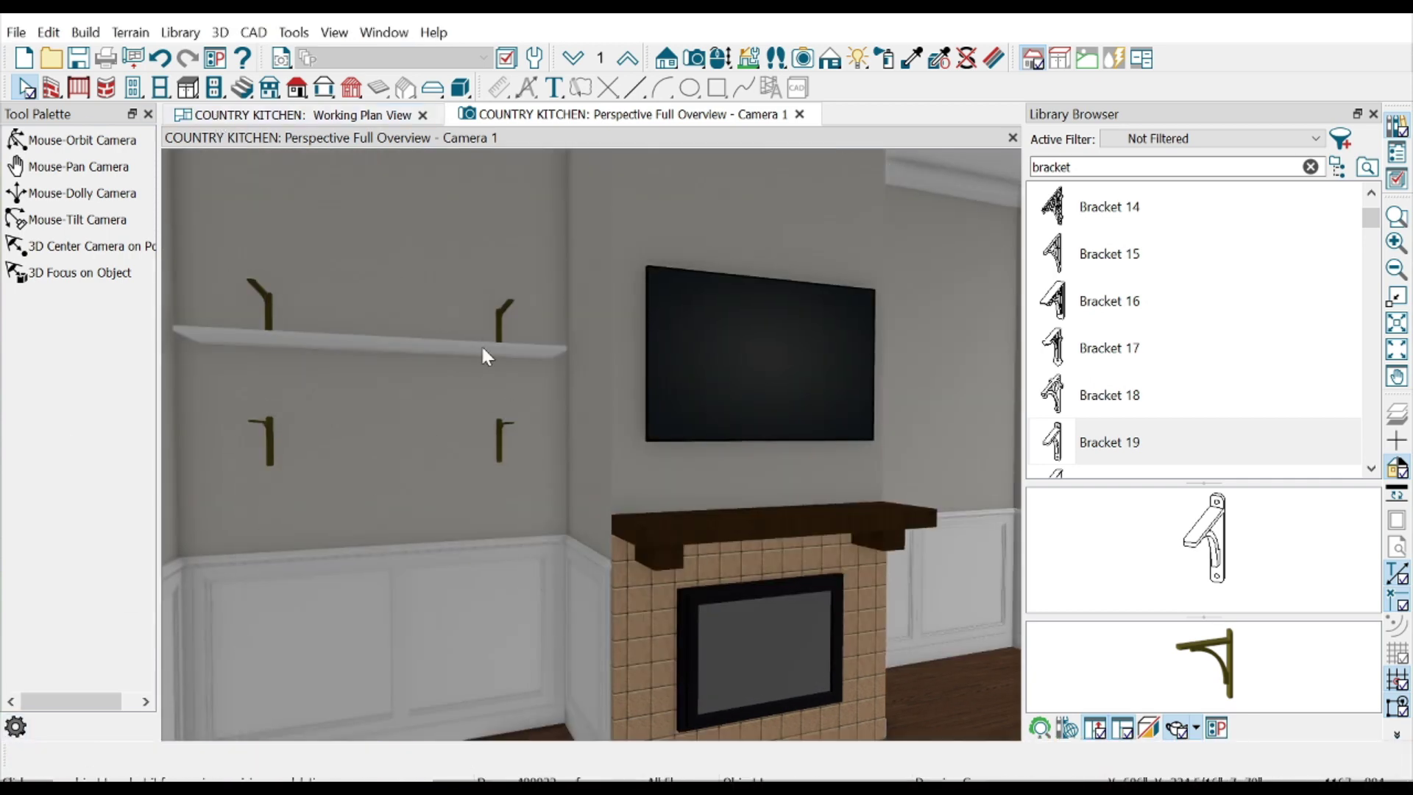
scroll(480, 343, "up", 3)
left_click(52, 756)
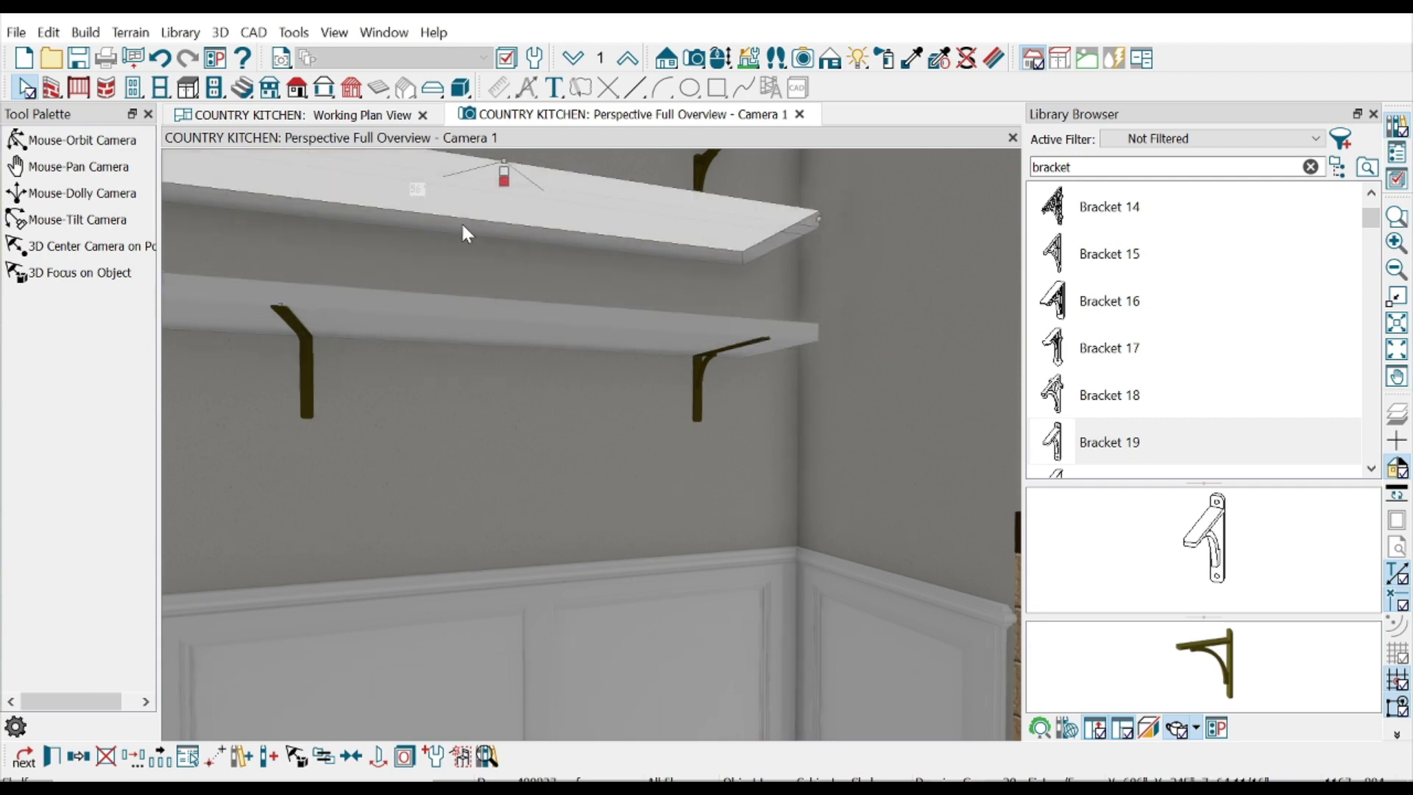
scroll(443, 184, "down", 1)
scroll(542, 347, "down", 3)
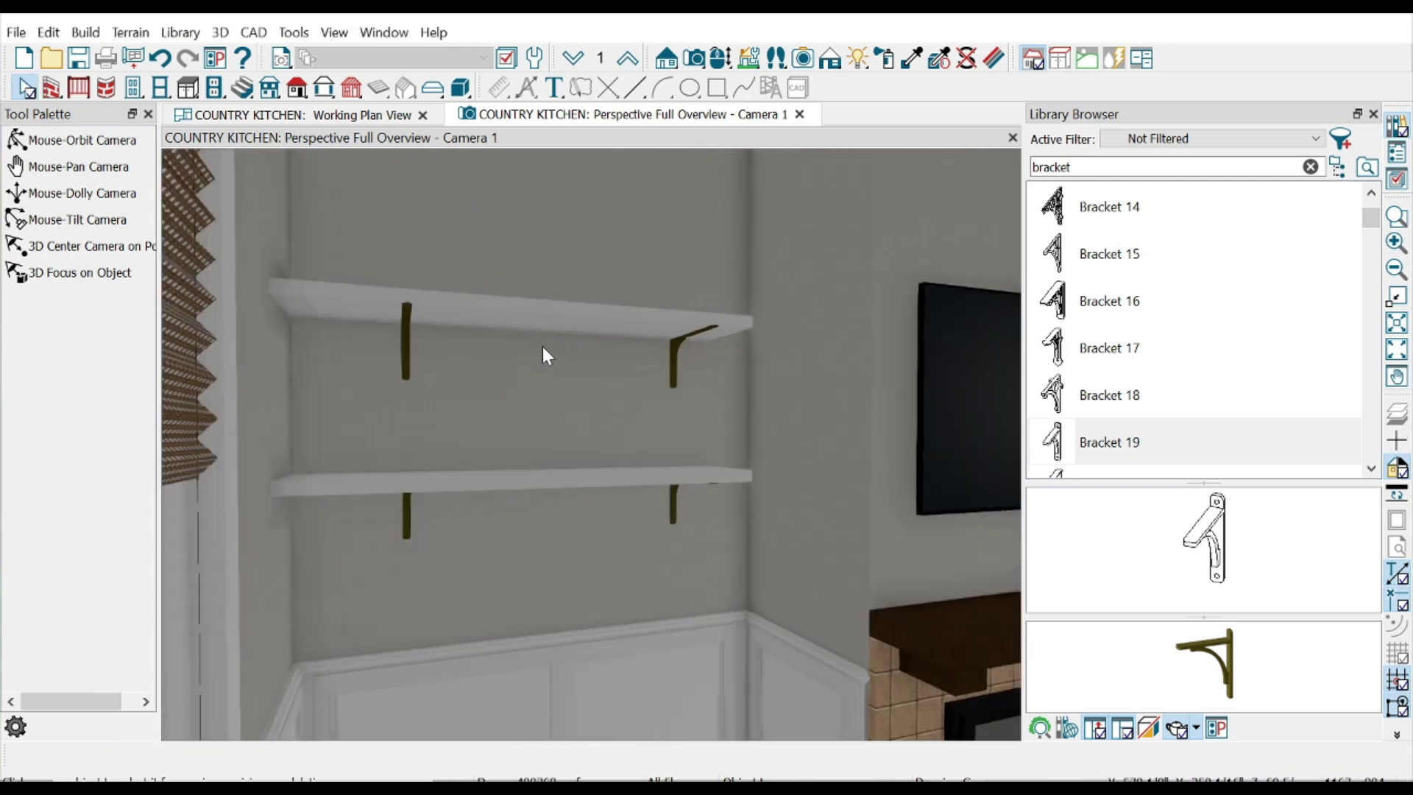
scroll(495, 312, "down", 2)
scroll(414, 288, "down", 1)
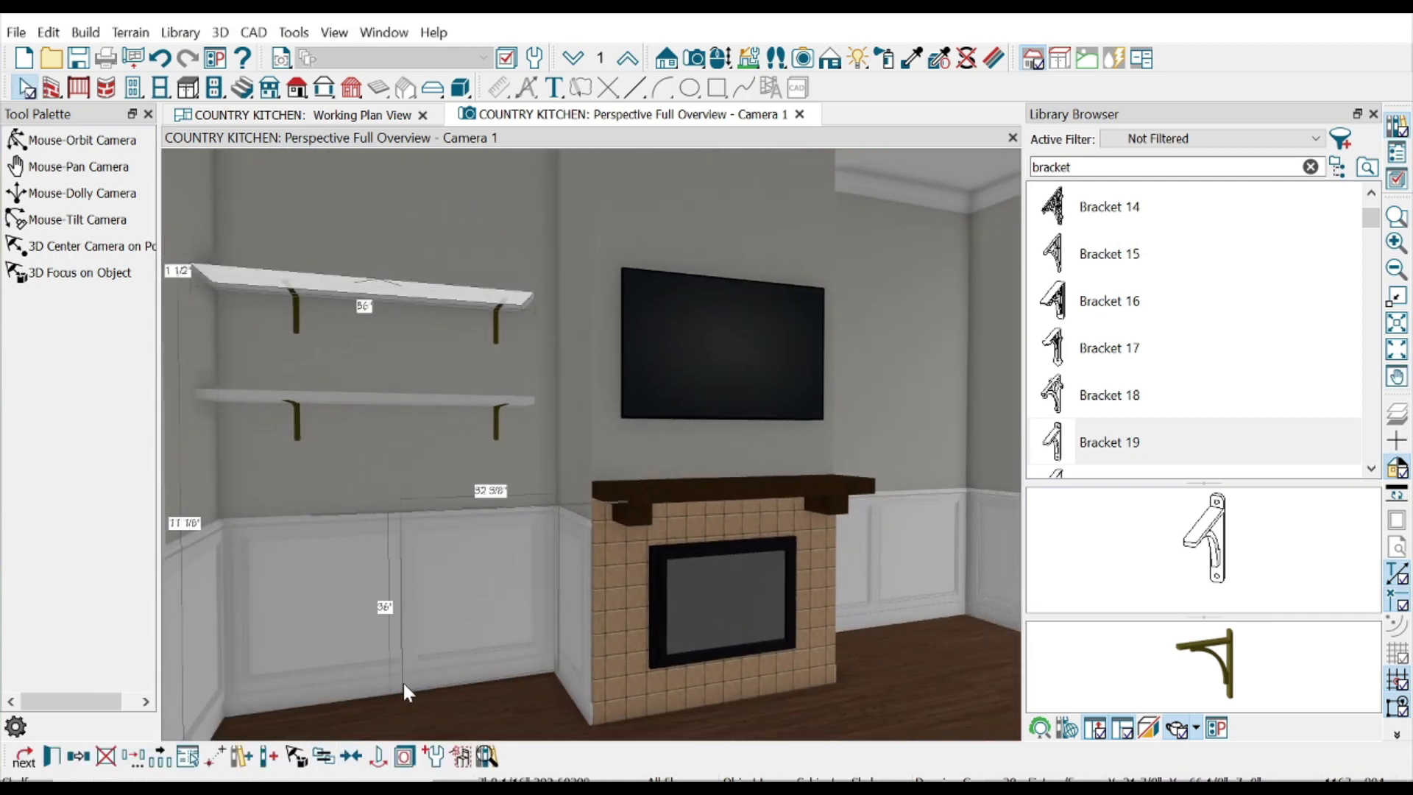
key("ctrl+z")
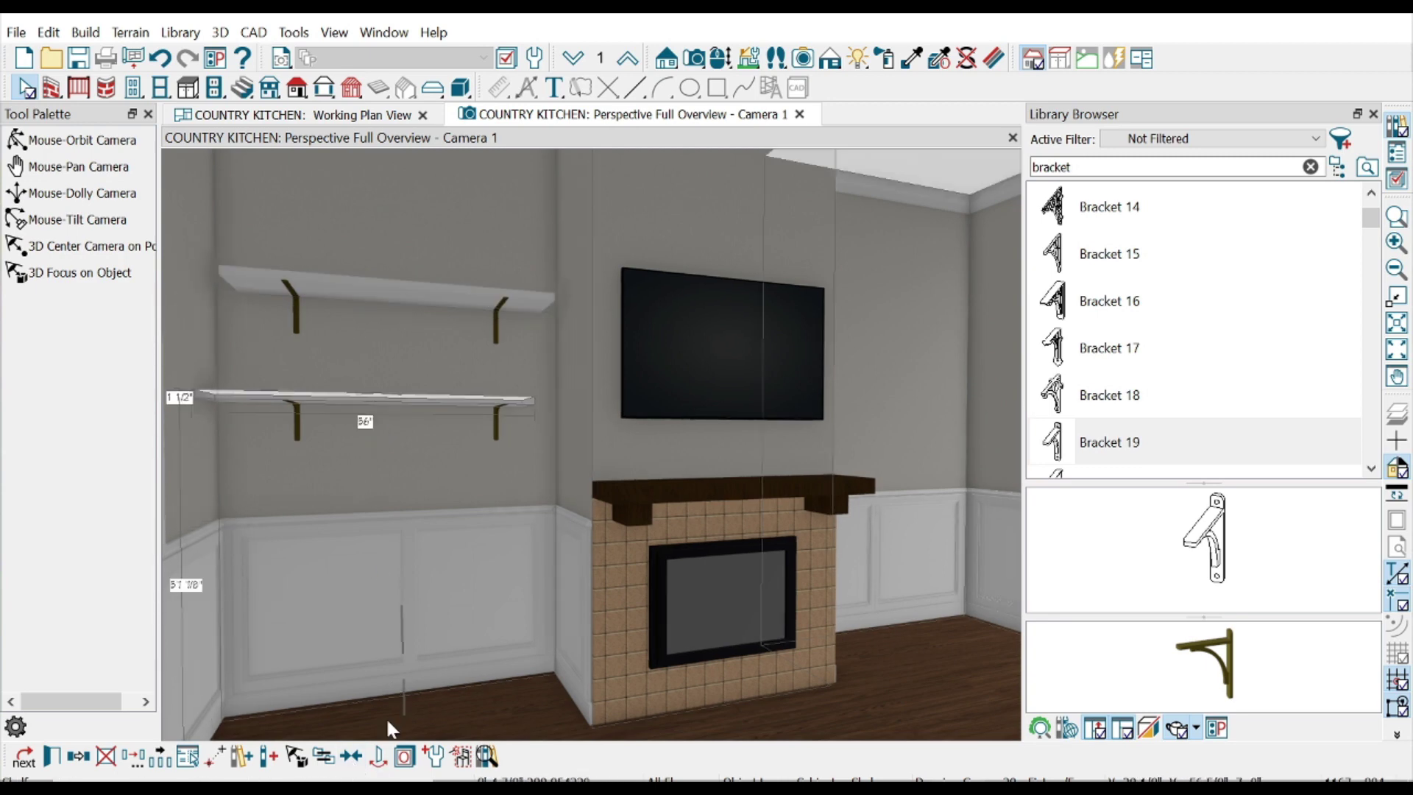
- Copy both shelves to the right side of the TV
left_click(496, 328, "shift")
key("Escape")
scroll(728, 718, "down", 3)
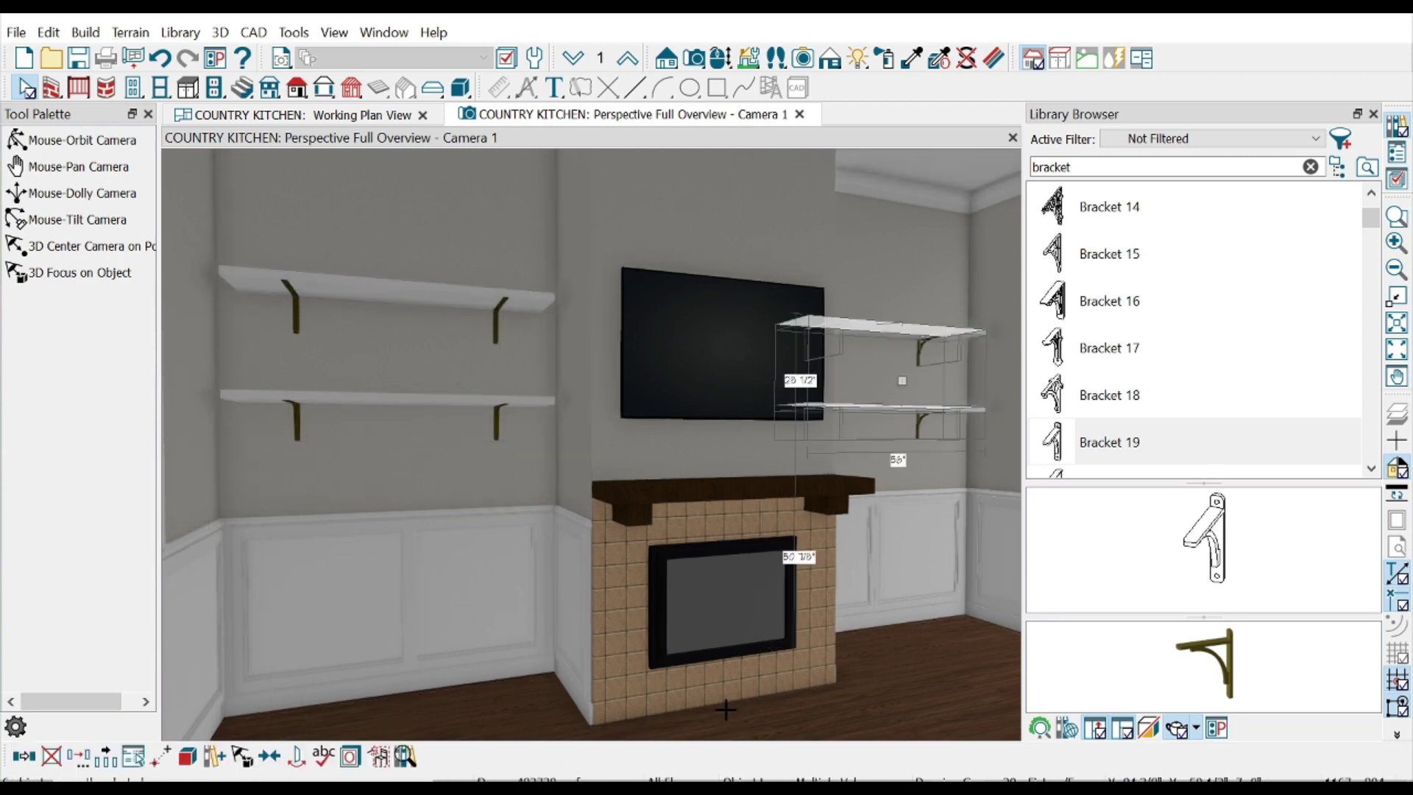
left_click(77, 219)
mouse_move(662, 471)
left_mouse_down()
mouse_move(842, 493)
mouse_move(850, 515)
left_mouse_up()
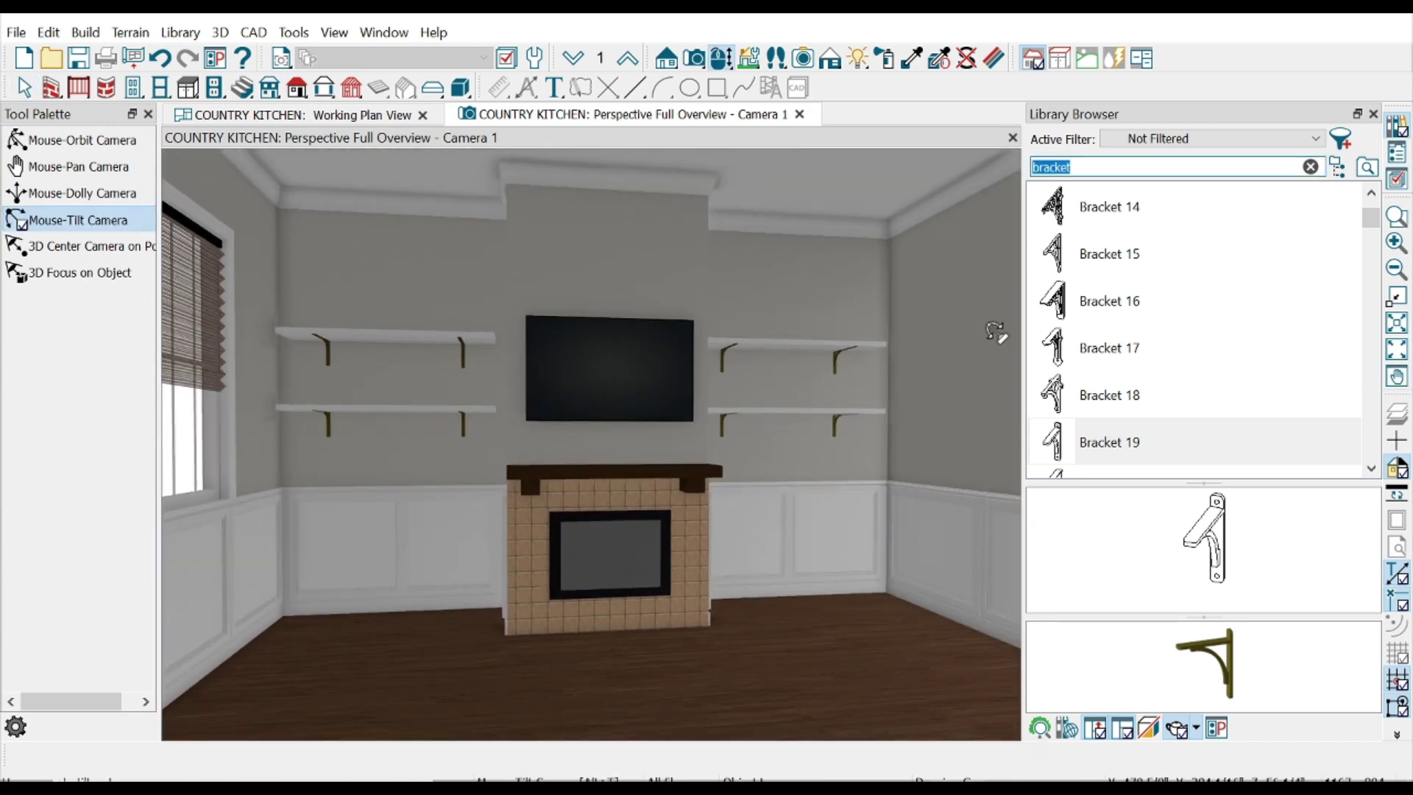
- Place a 42" base cabinet left of the fireplace and mirror-copy it to the right
left_click(189, 87)
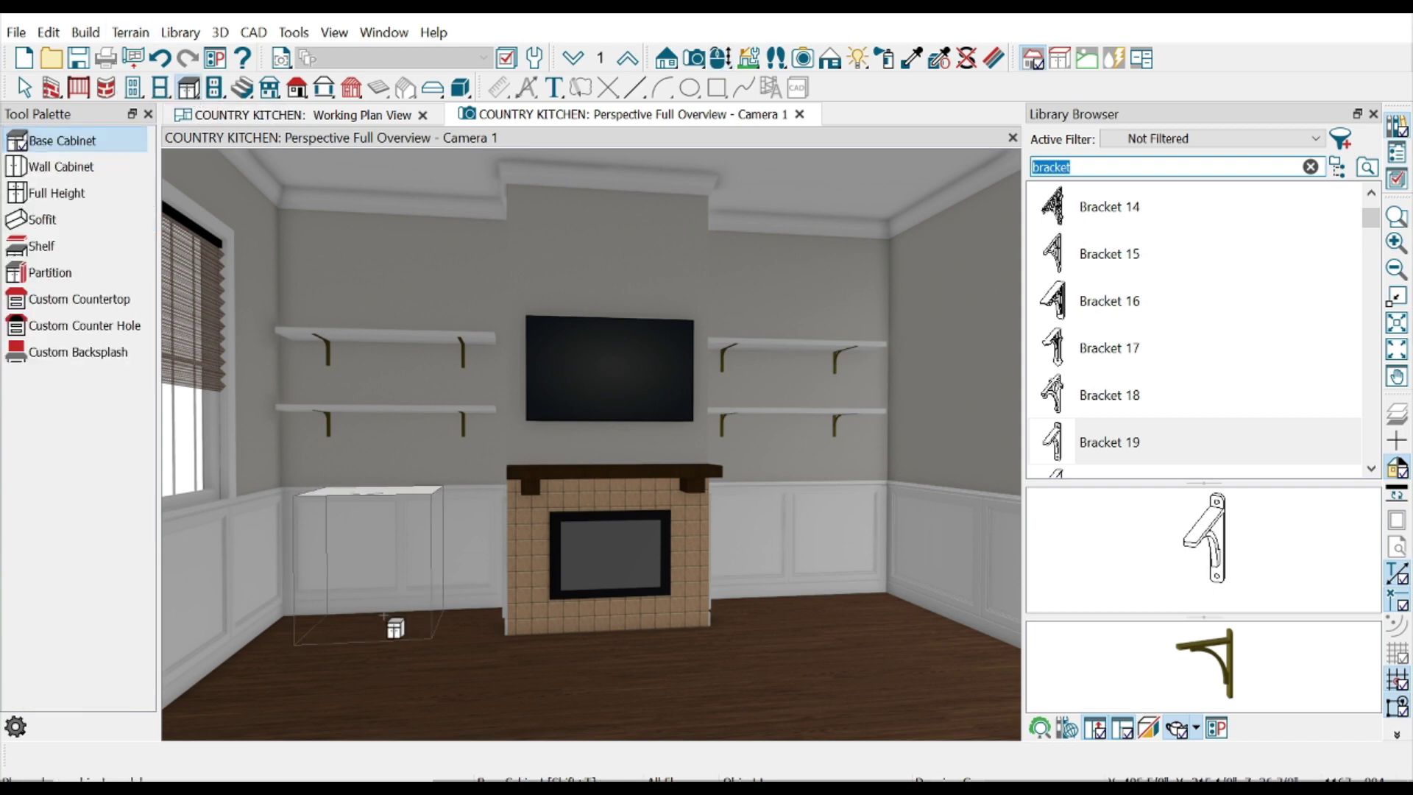
left_click(381, 572)
left_click(338, 641)
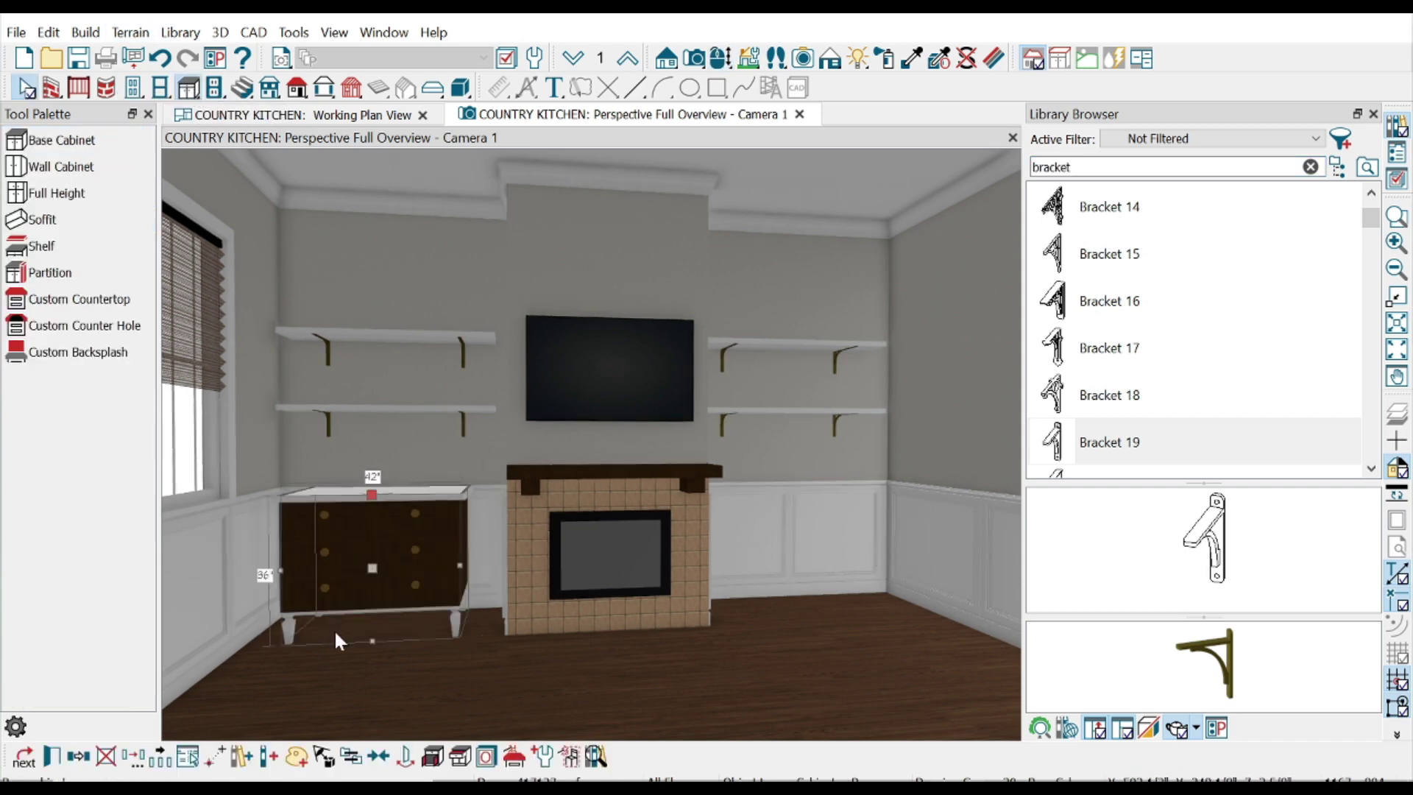
left_click(90, 762)
left_click(582, 667)
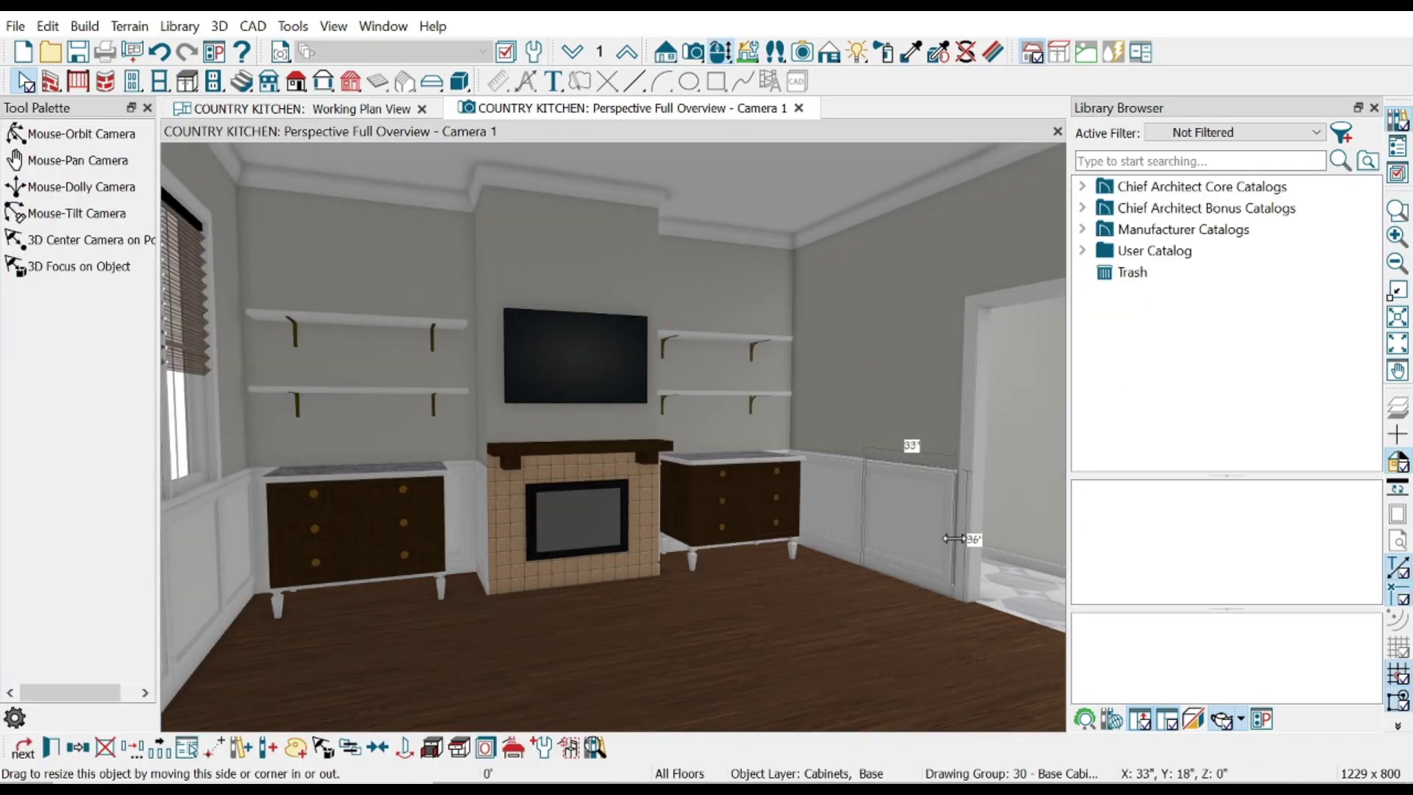
- Widen the third cabinet to fill the wall and paint the cabinets white
left_click_drag(955, 539, 957, 540)
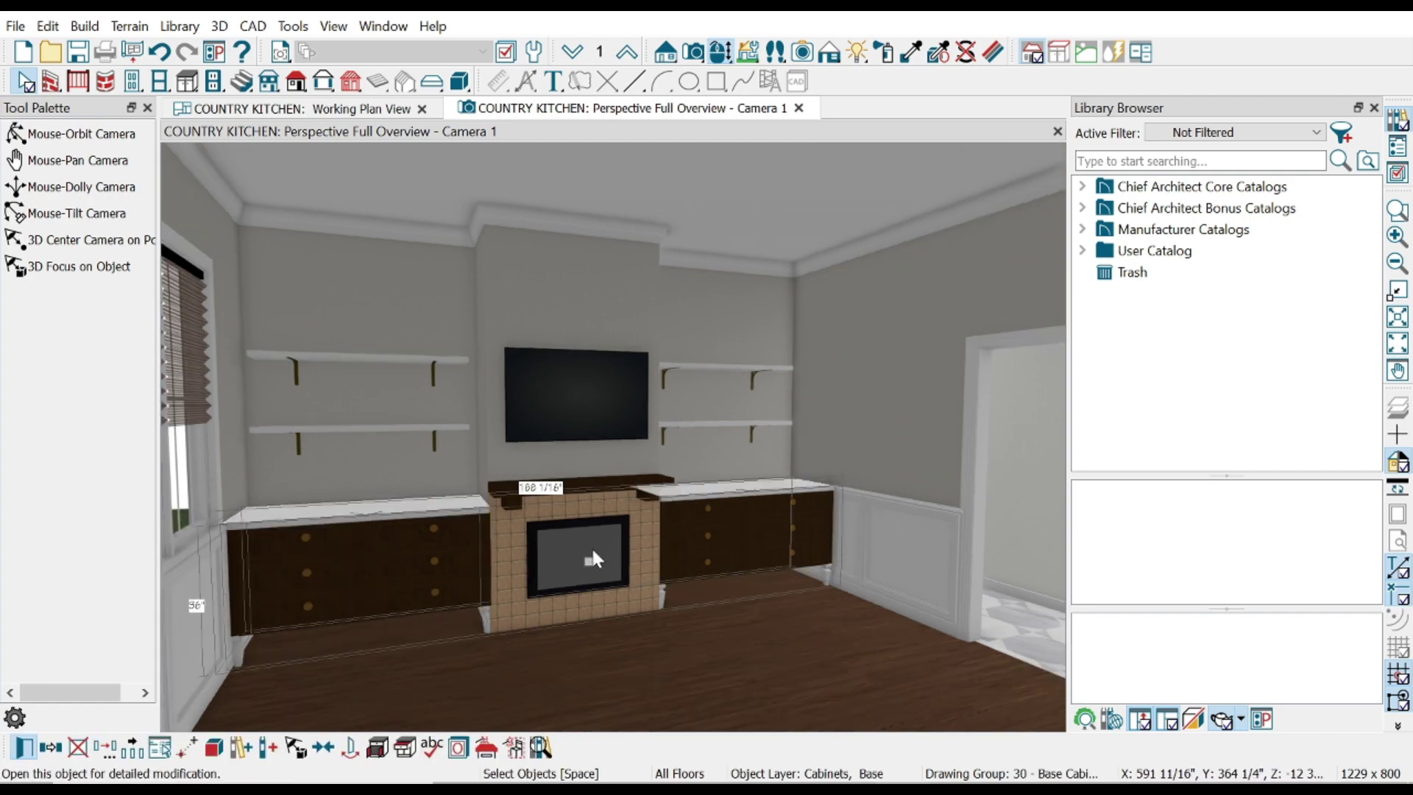
left_click(593, 559)
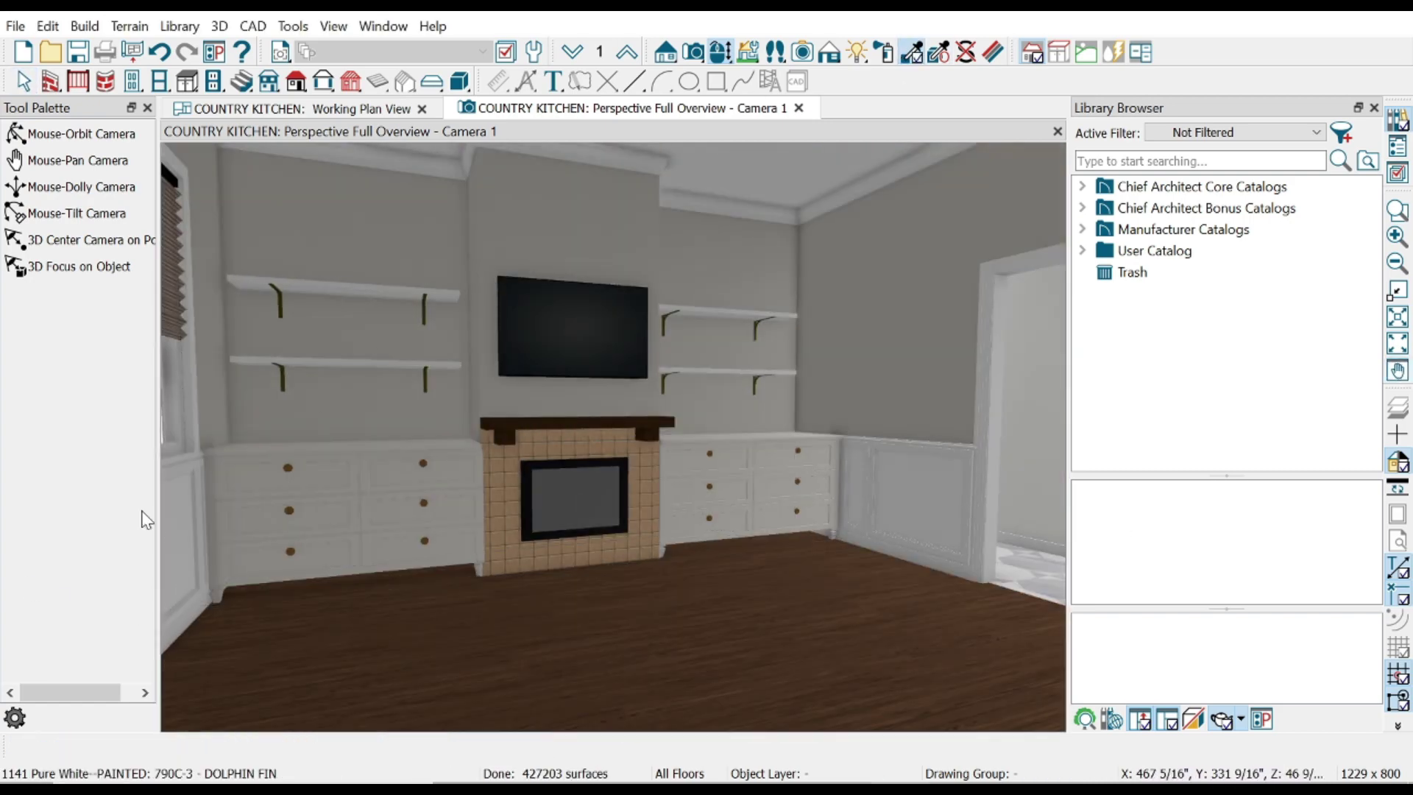
scroll(275, 353, "up", 3)
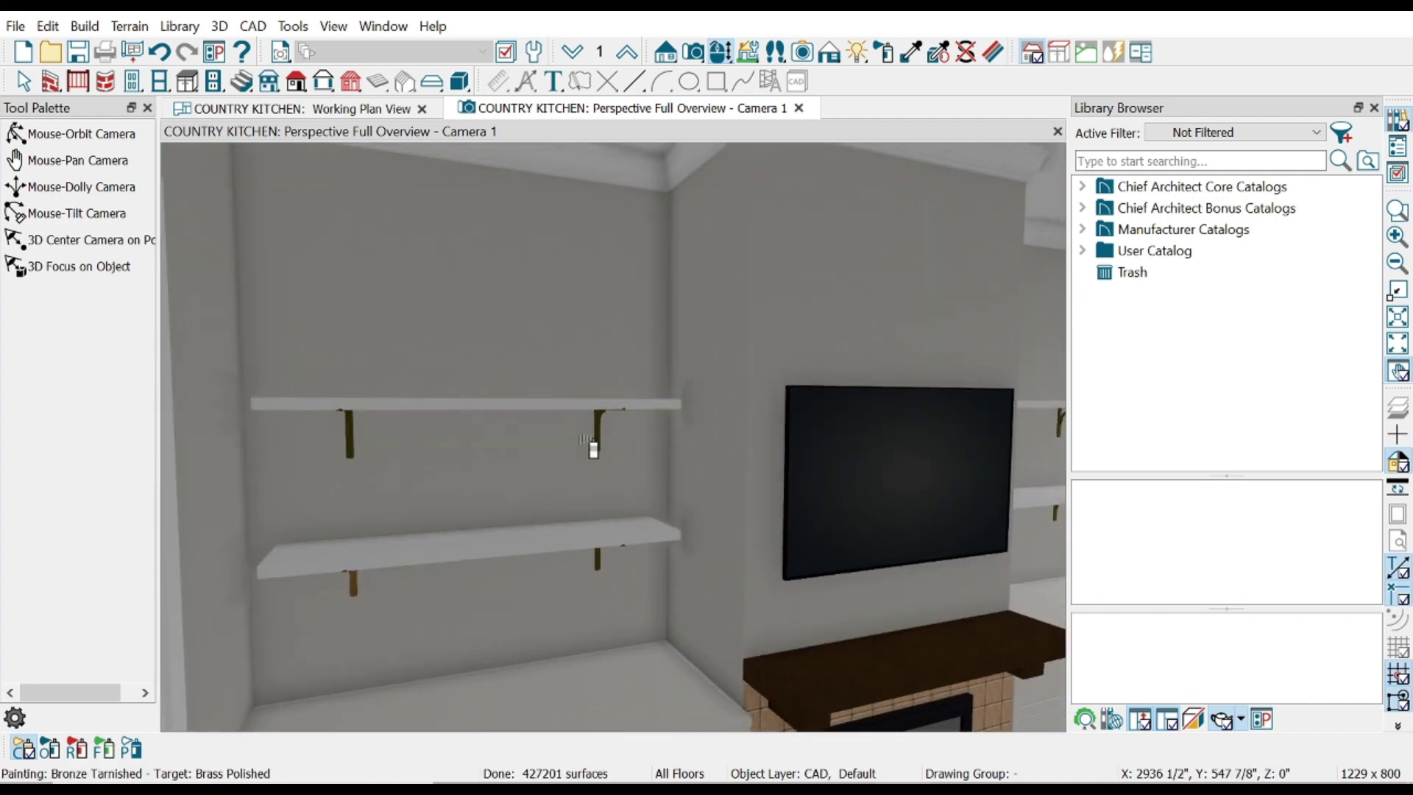
key("Right")
key("Right")
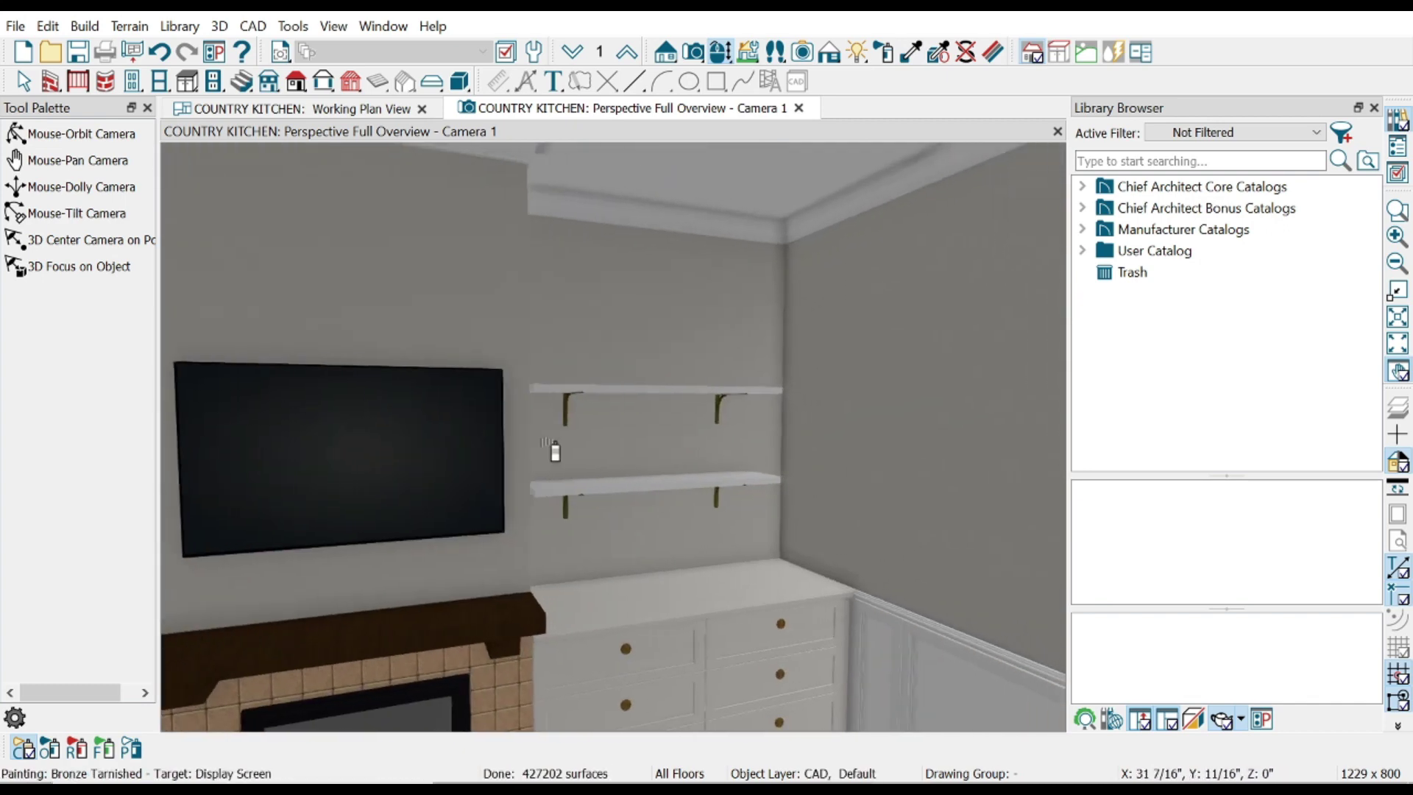
key("Right")
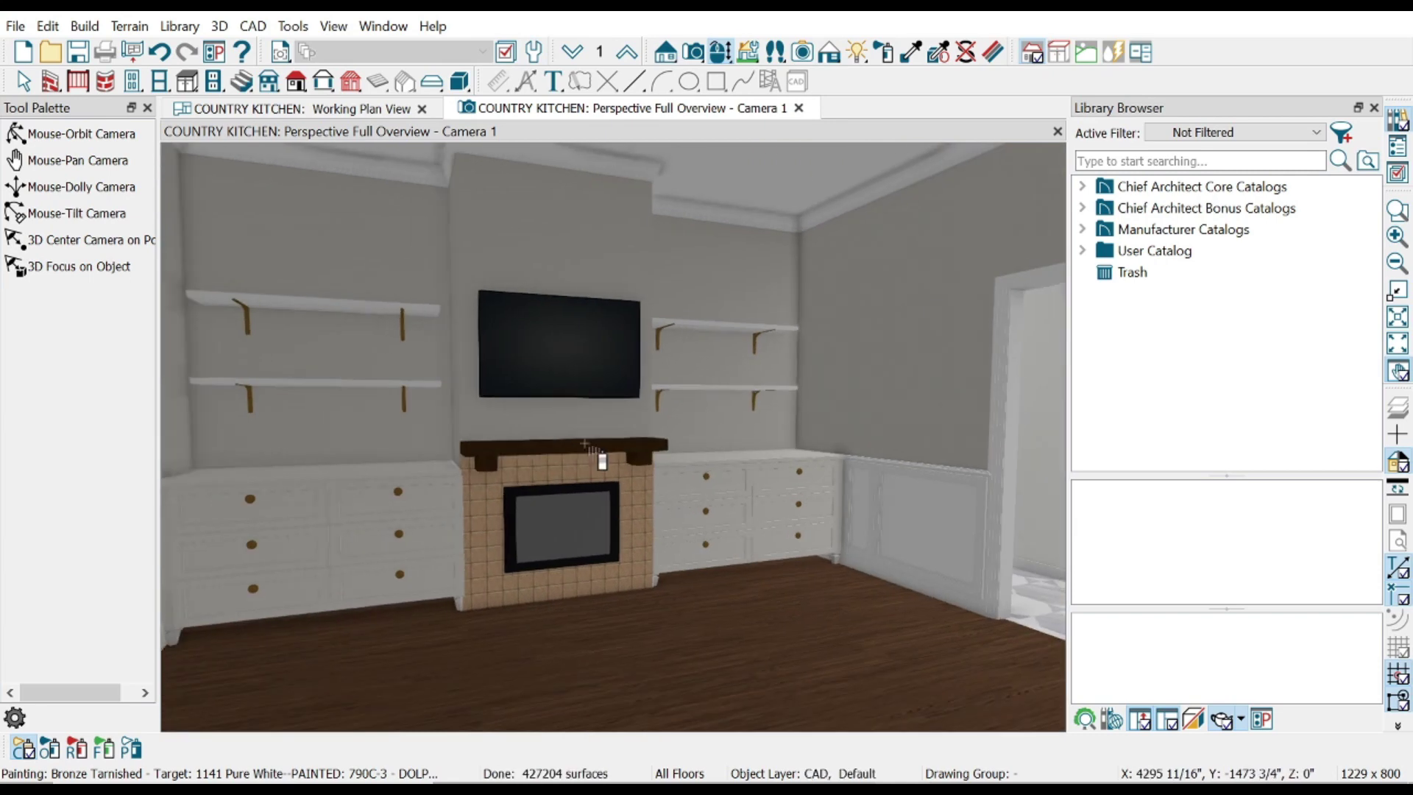
left_click(570, 470)
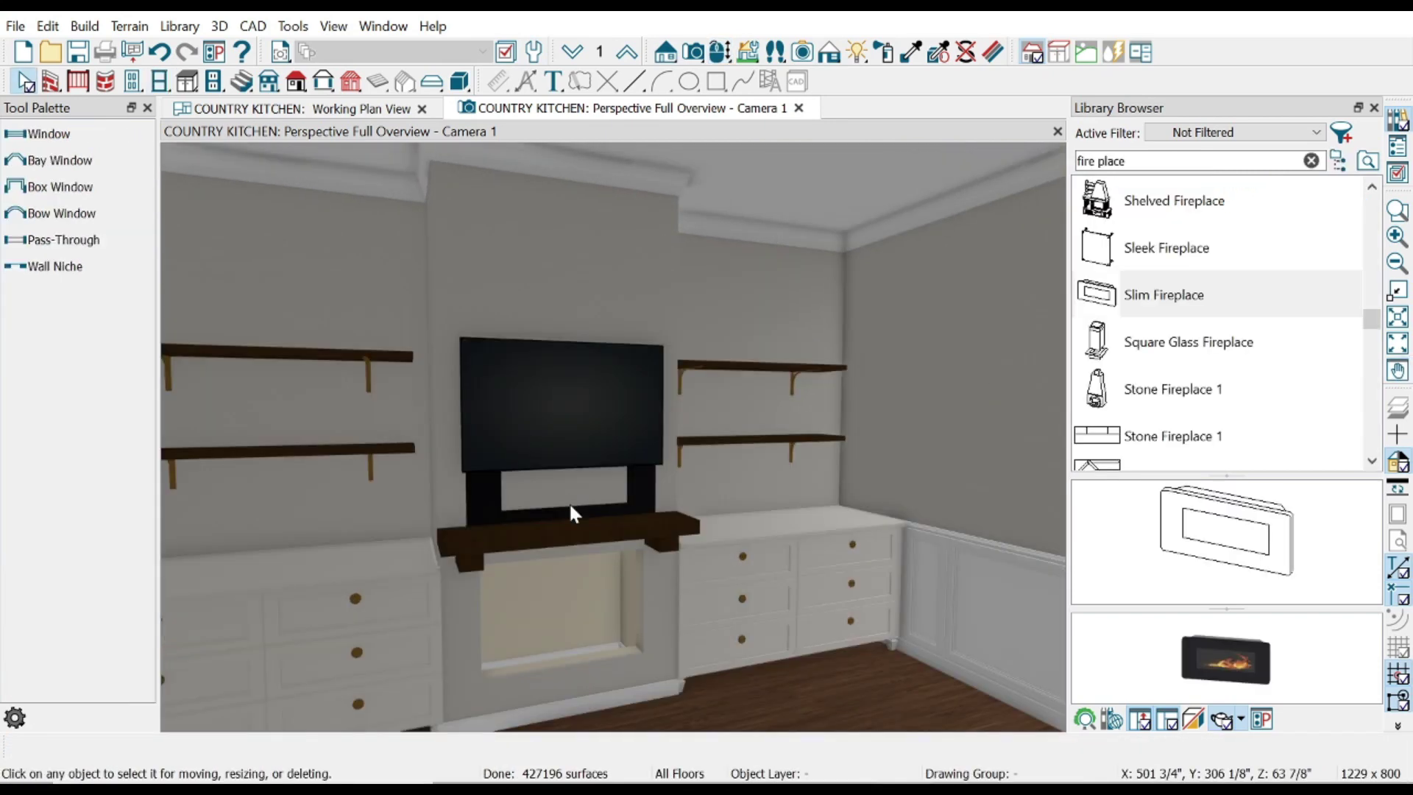
- Insert a slim fireplace into the opening and clad its surround in stone
left_click(570, 506)
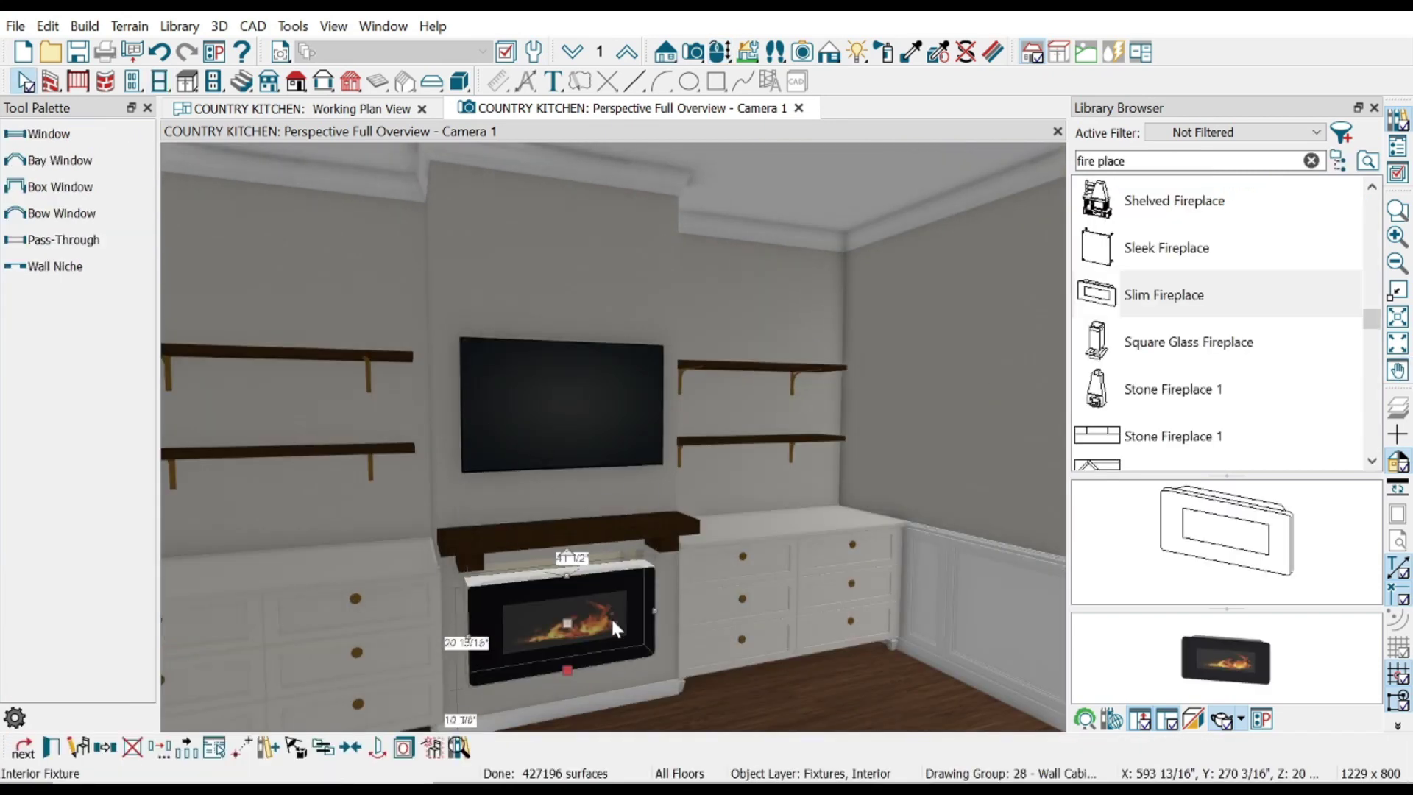
scroll(611, 616, "up", 3)
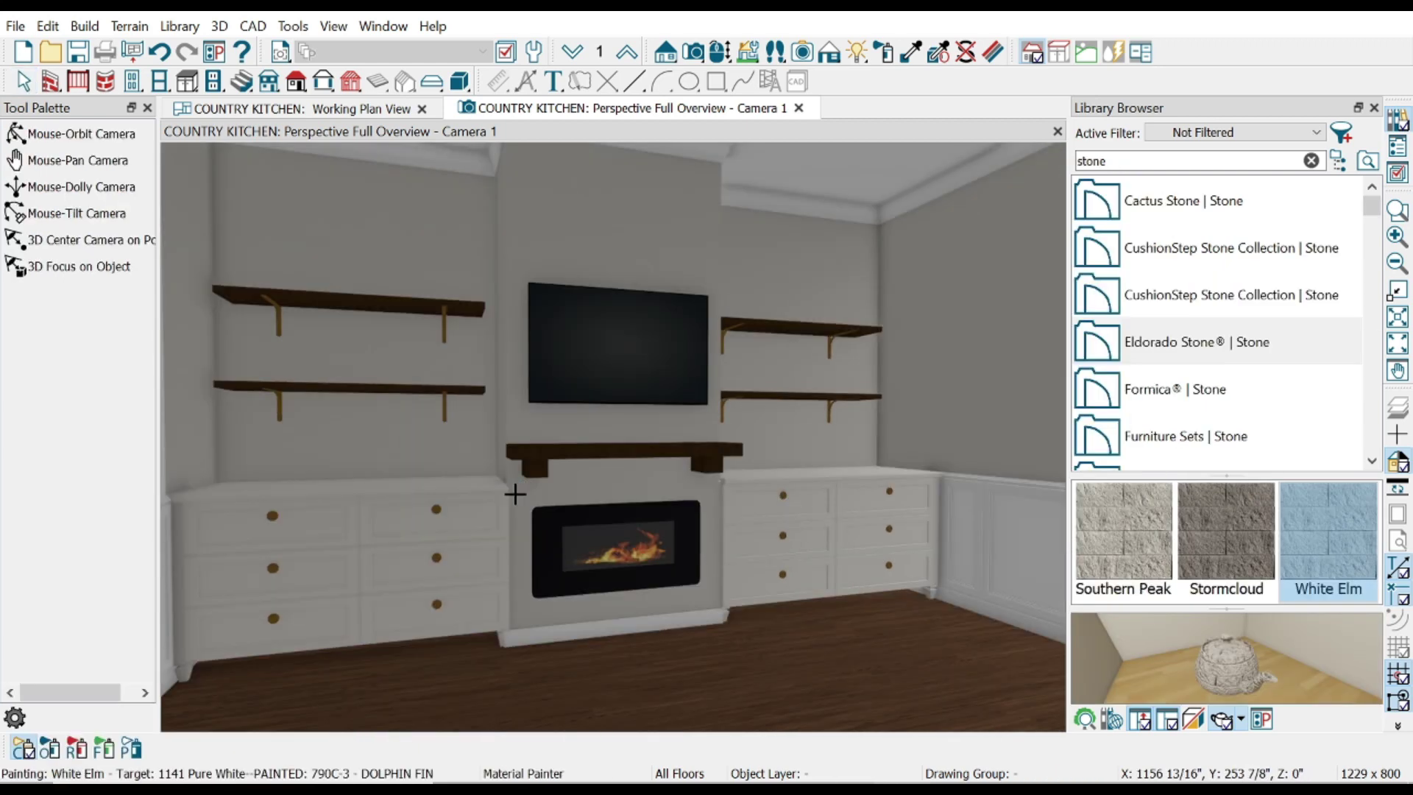
left_click(540, 520)
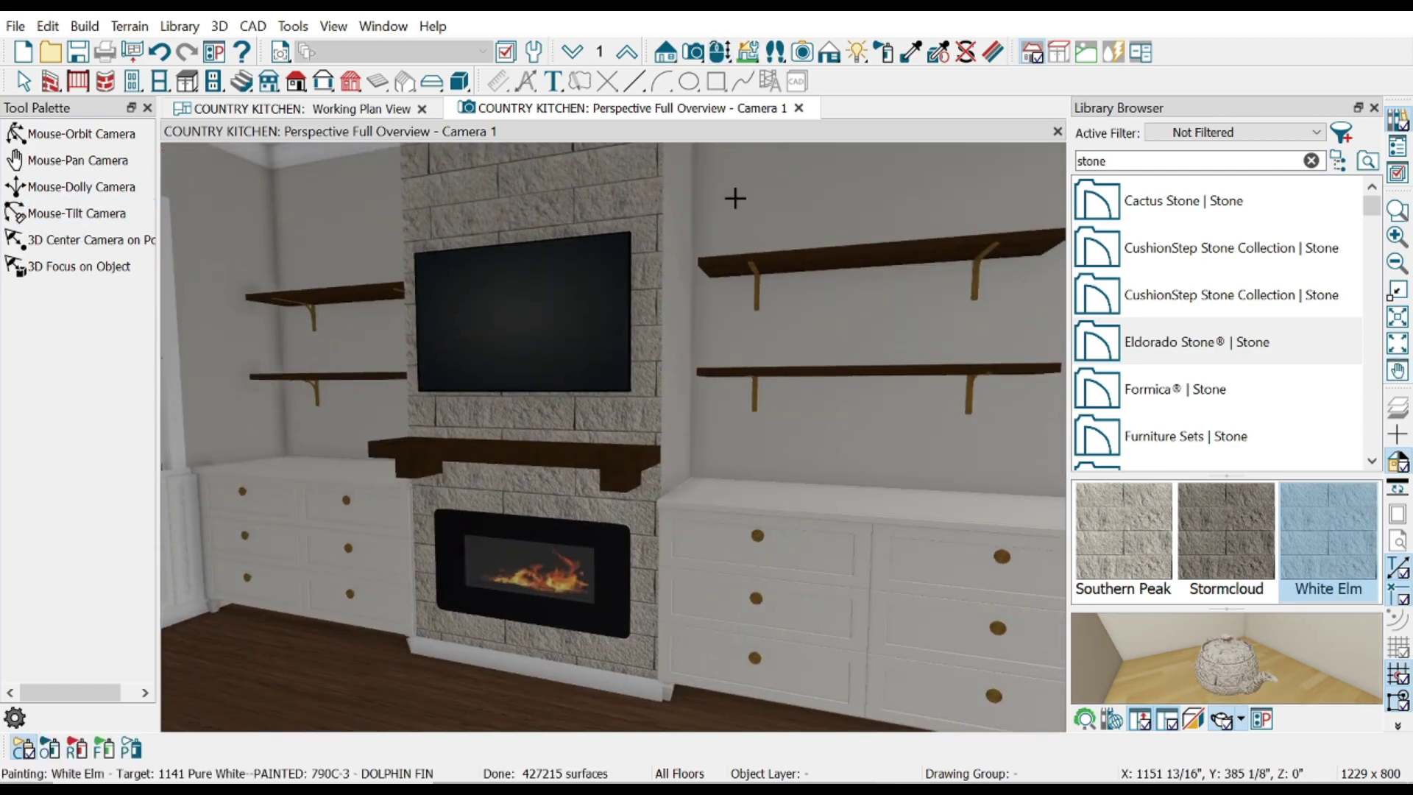
- Extend white stone up the chimney, then select the staircase by the doorway
left_click(735, 198)
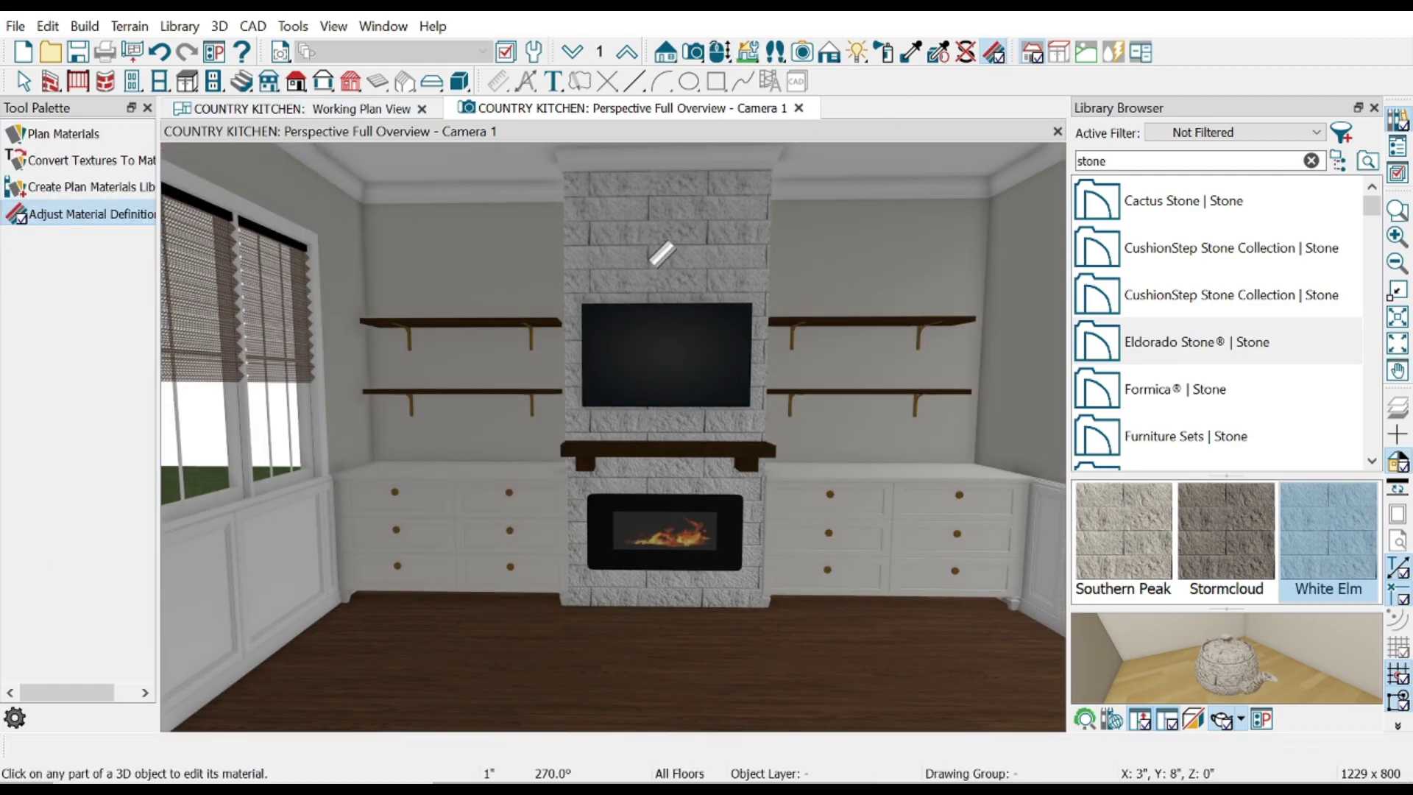
left_click(646, 272)
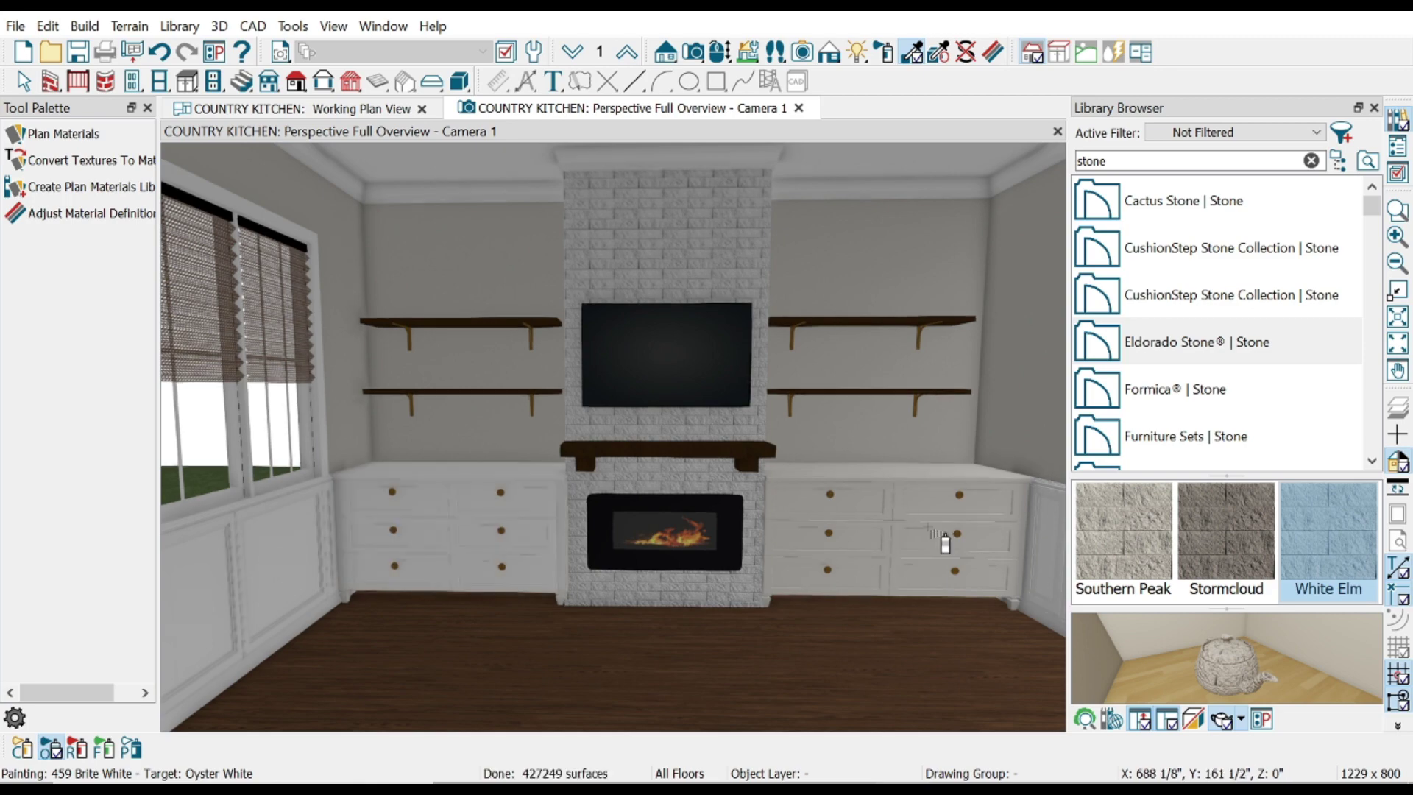
mouse_move(927, 527)
middle_mouse_down()
mouse_move(804, 661)
mouse_move(780, 644)
middle_mouse_up()
left_click(780, 644)
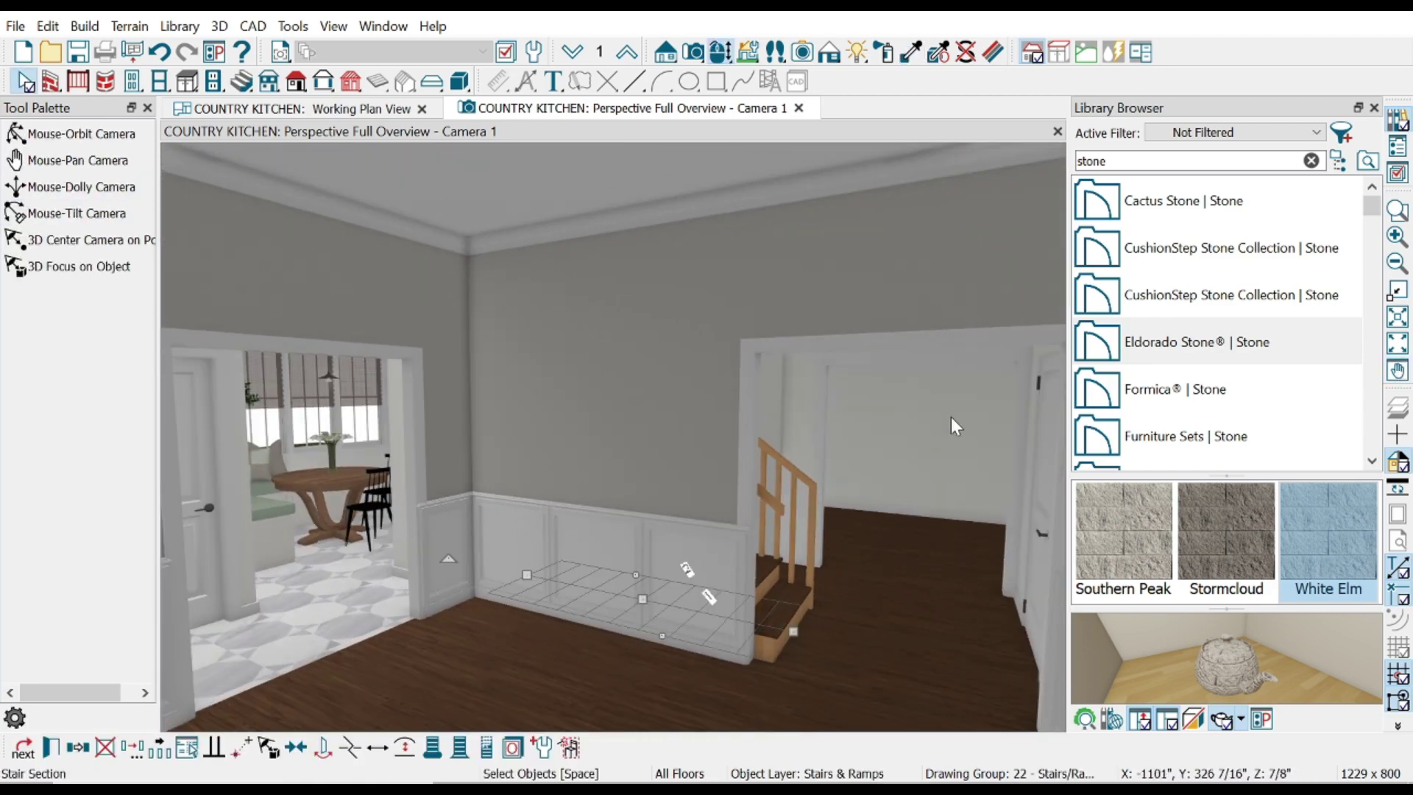
- Paint the stair railing Brite White and add a full-height cabinet beside the doorway
key("Escape")
left_click(912, 52)
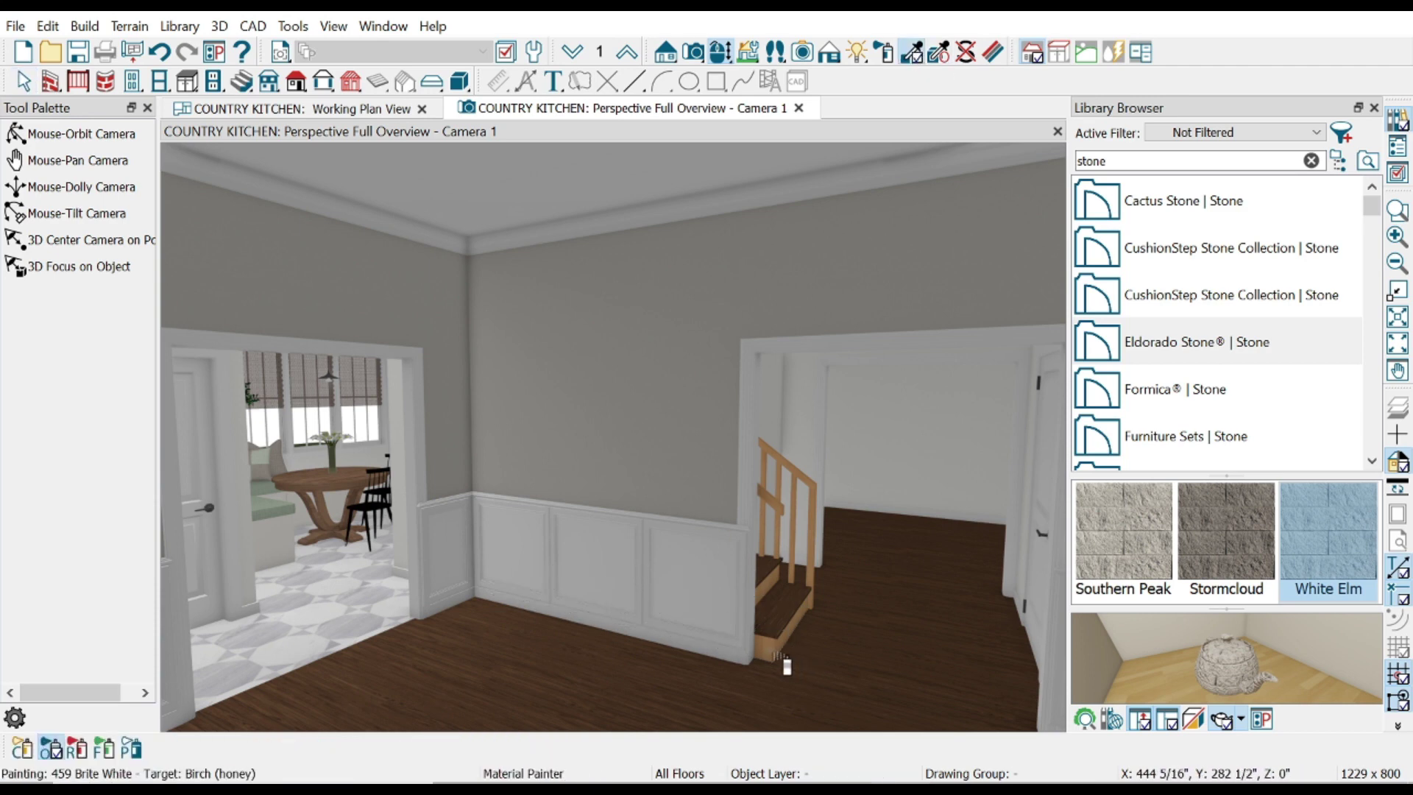
key("f")
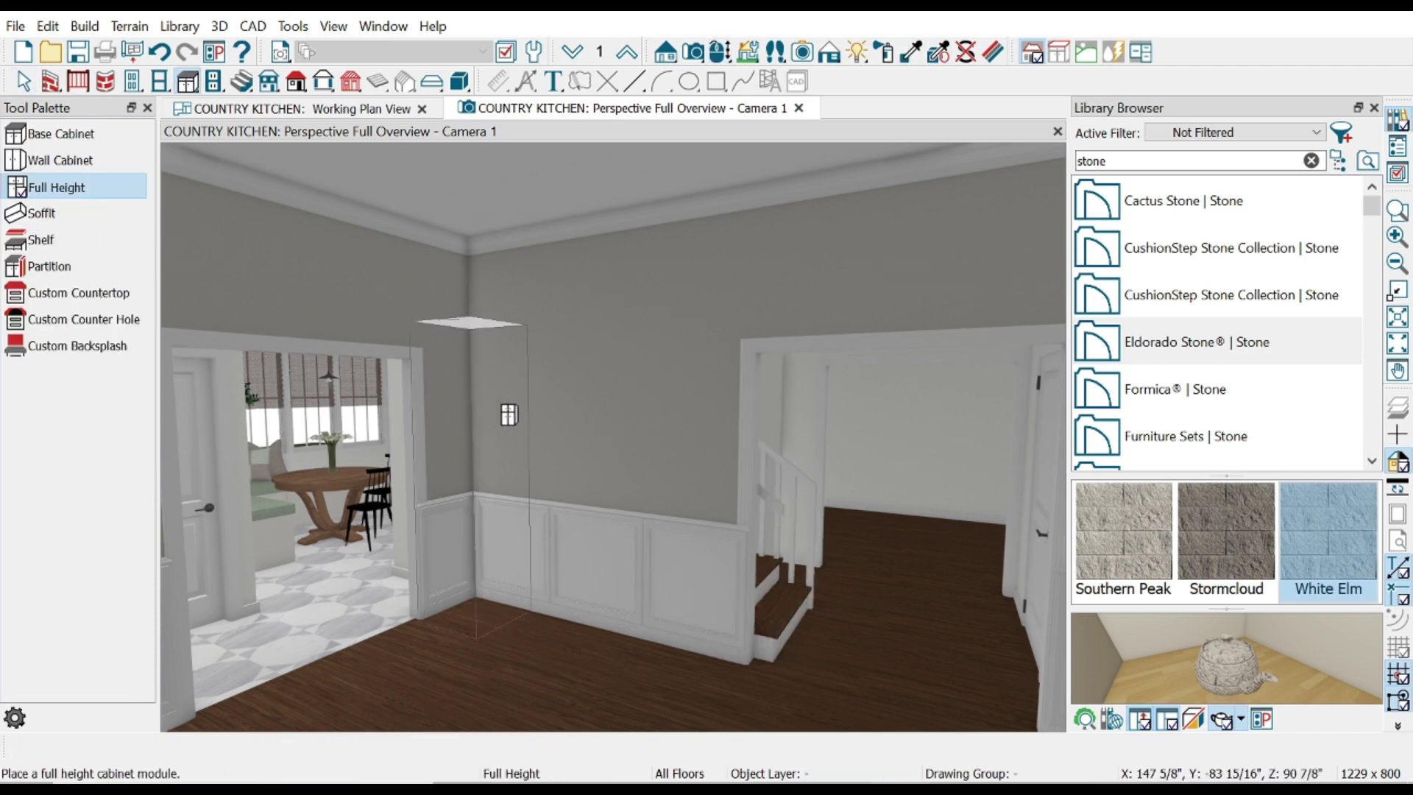
left_click(521, 426)
key("space")
left_click(457, 487)
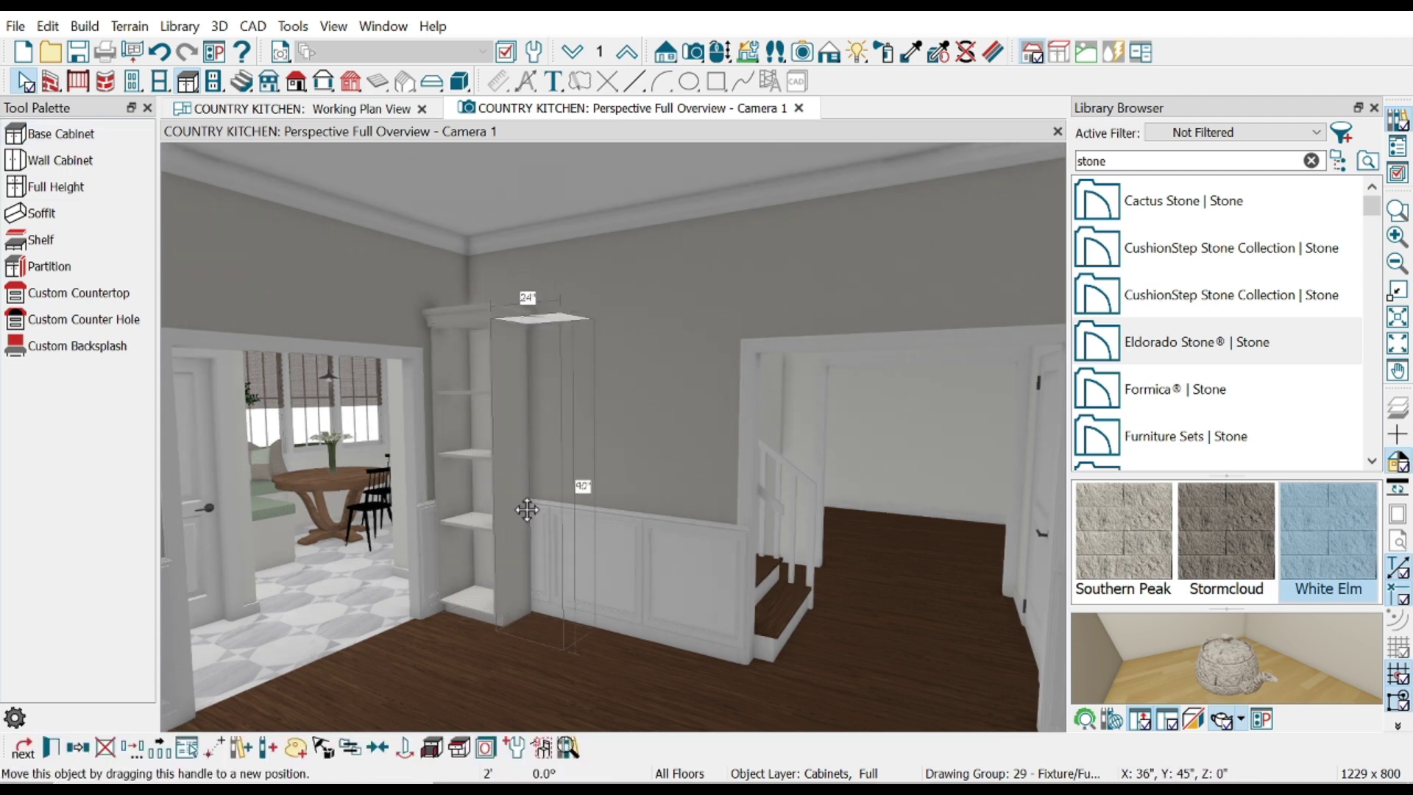
- Widen the full-height cabinet from 16 to 24 inches and paint it dark Alder
left_click_drag(529, 471, 599, 488)
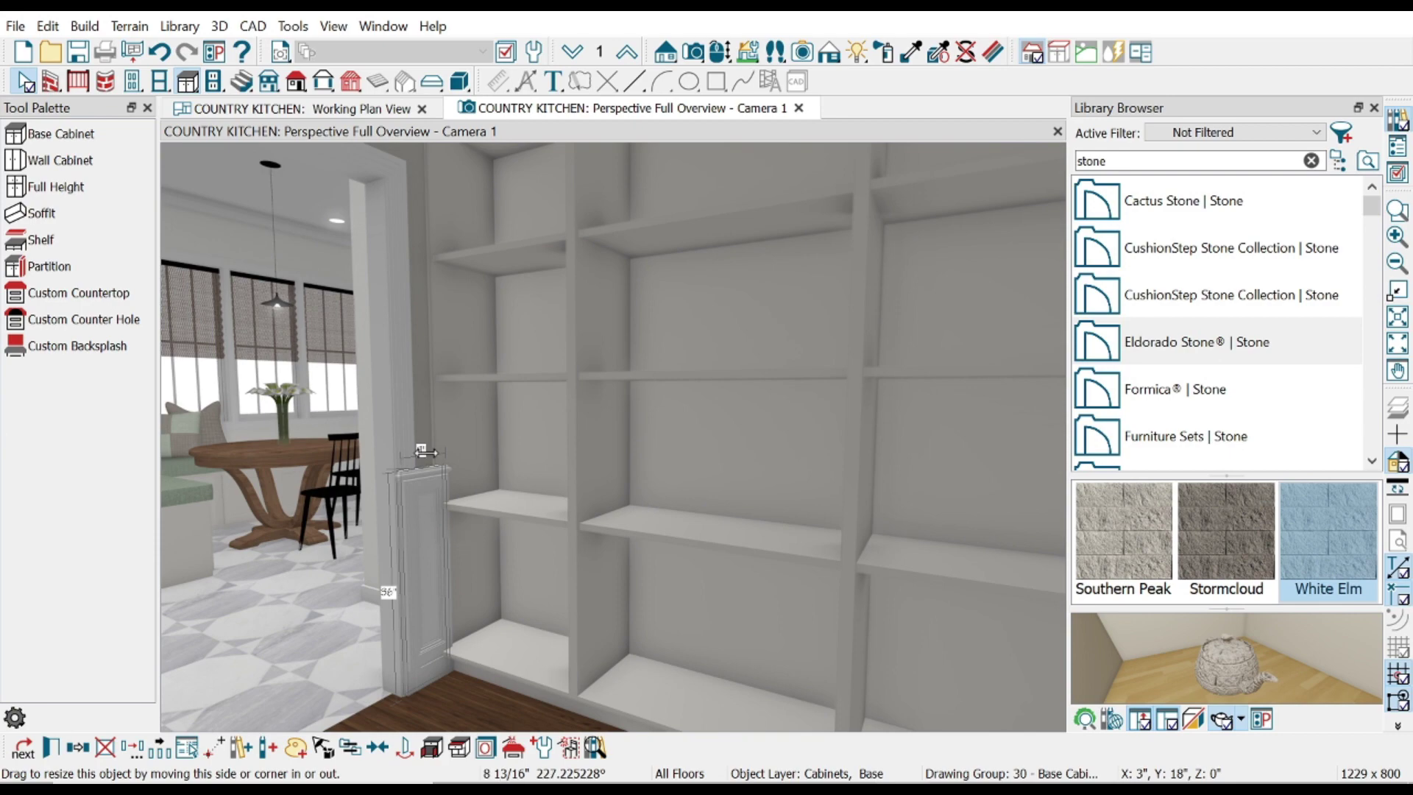
scroll(426, 452, "down", 5)
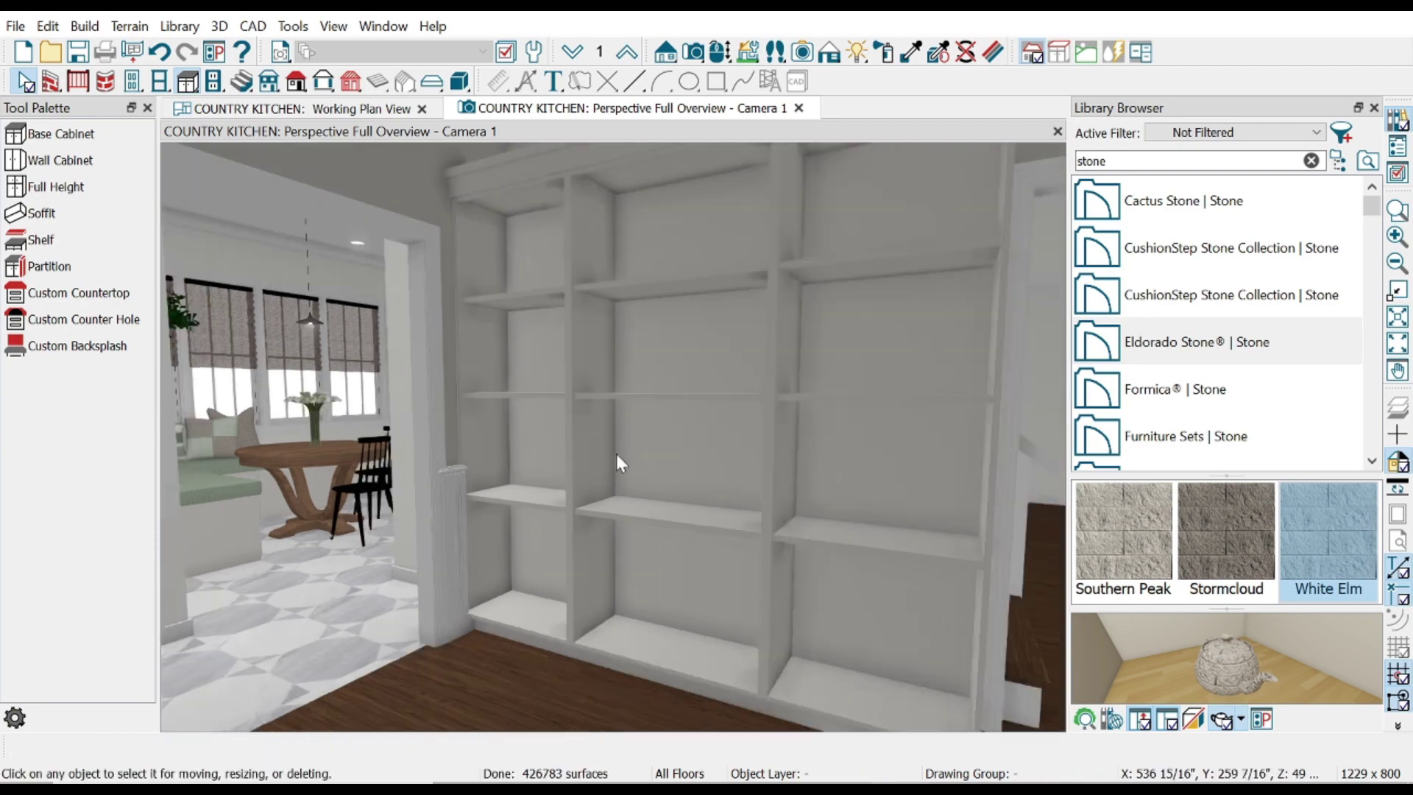
mouse_move(455, 410)
left_mouse_down()
mouse_move(723, 420)
mouse_move(663, 412)
left_mouse_up()
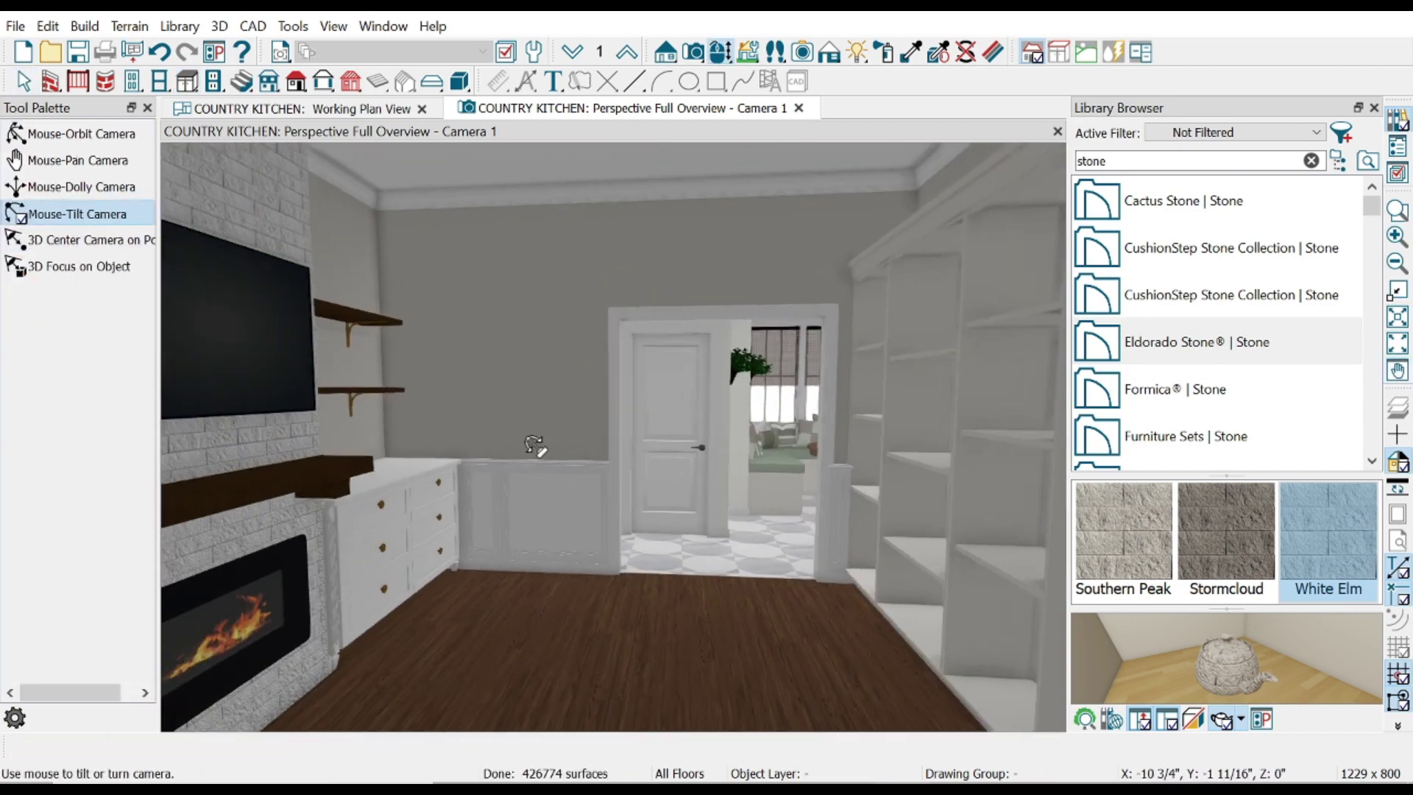
key("ctrl+shift+m")
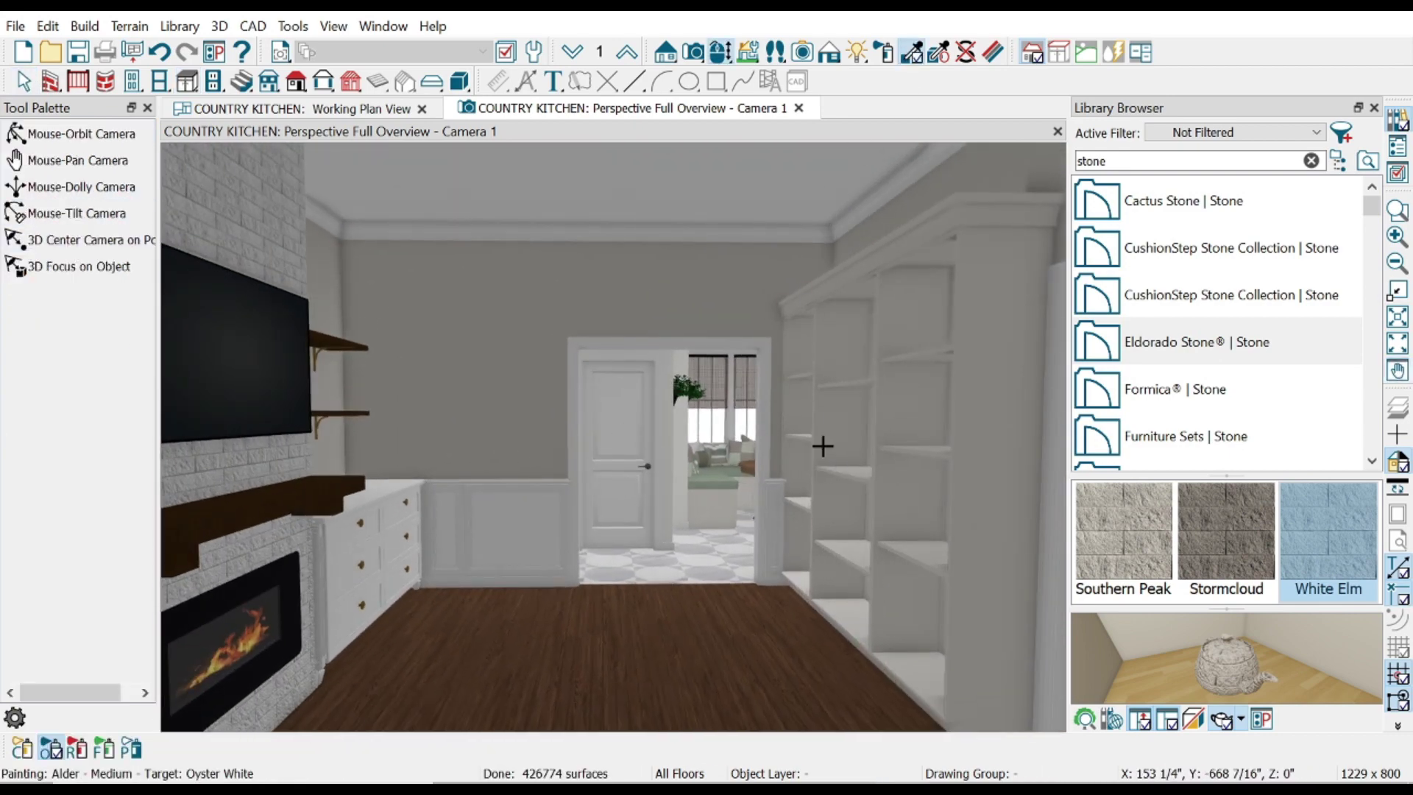
left_click(823, 446)
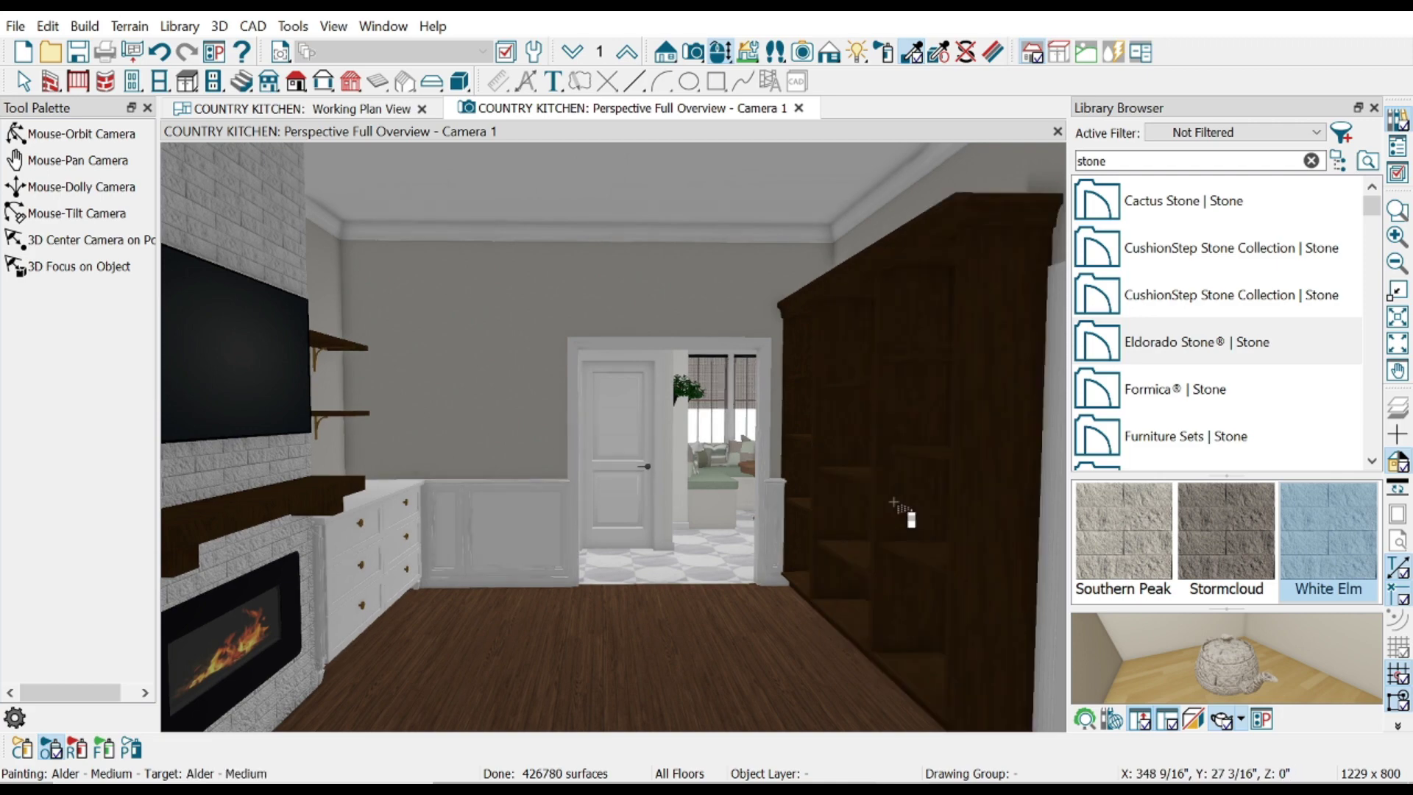
- Open the bookcase's specification settings and select the small base cabinet by the doorway
left_click(77, 213)
mouse_move(331, 346)
left_mouse_down()
mouse_move(491, 345)
mouse_move(326, 373)
mouse_move(873, 401)
left_mouse_up()
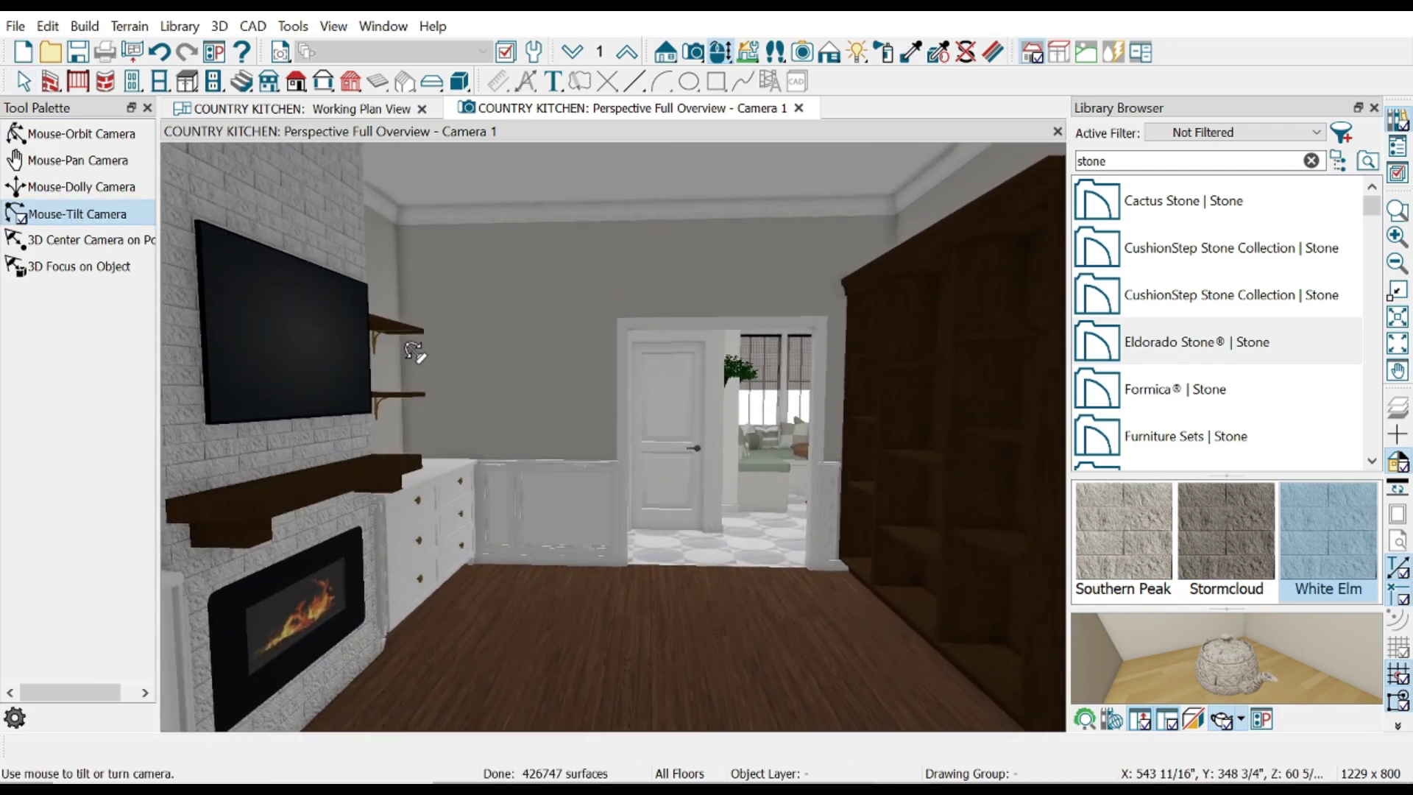
key("space")
left_click(763, 393)
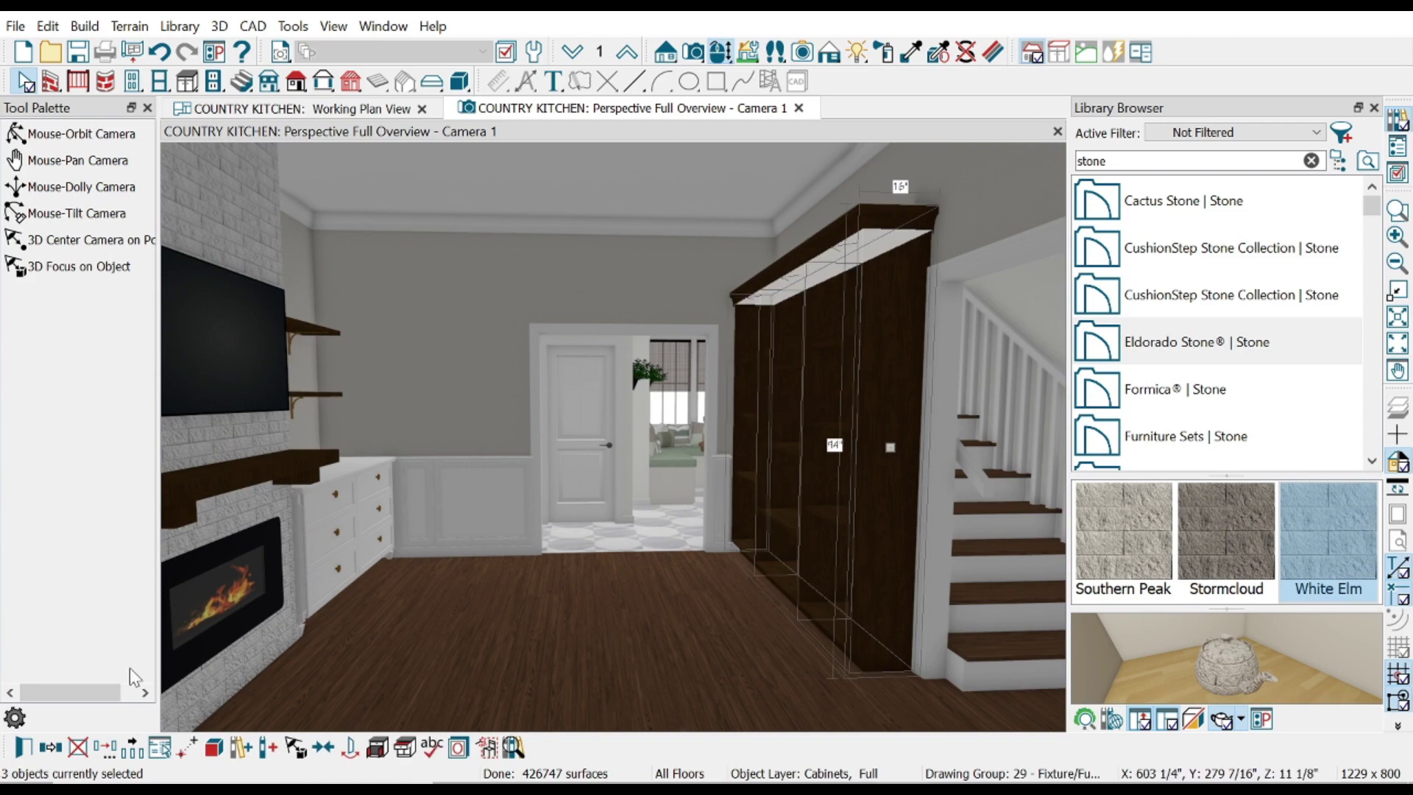
left_click(34, 750)
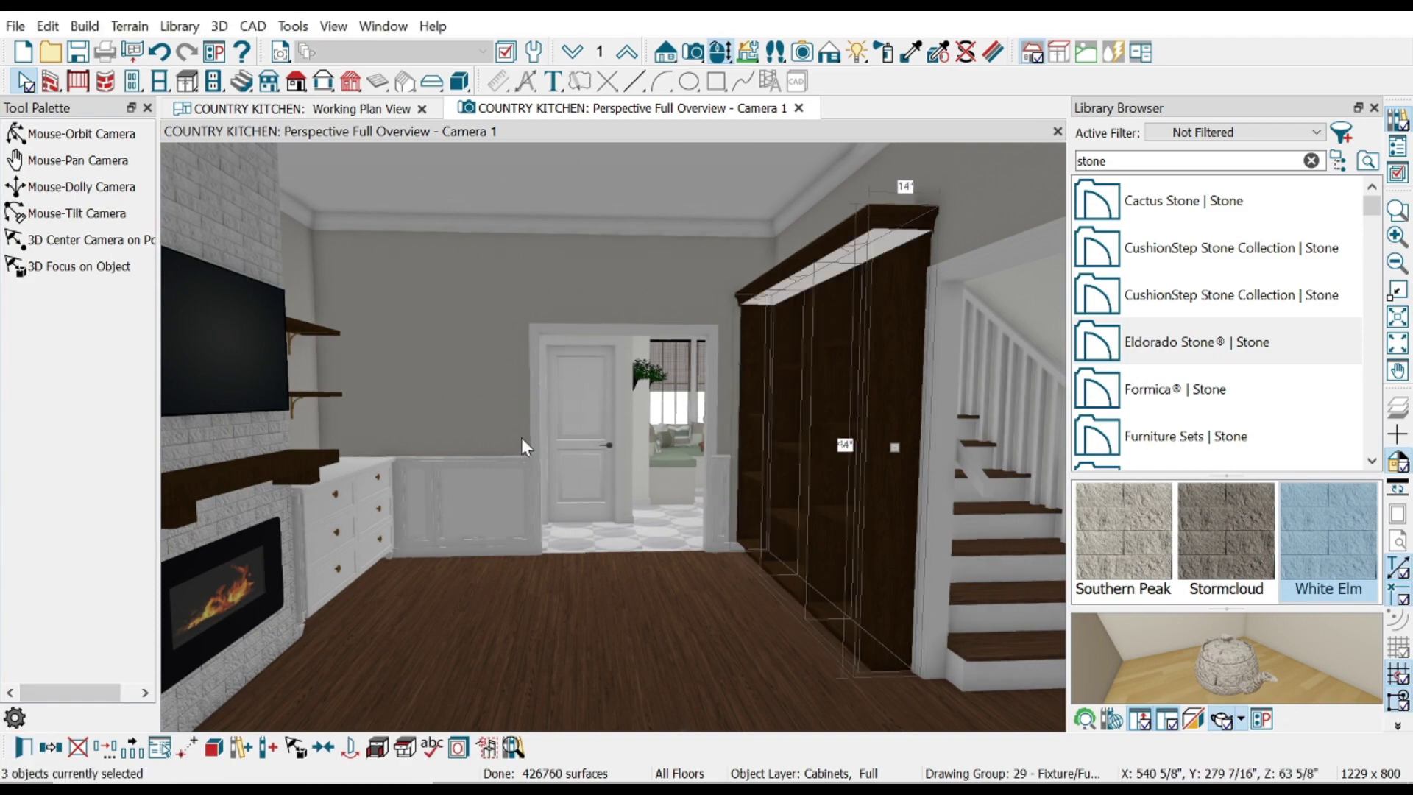
left_click(733, 491)
scroll(736, 515, "up", 3)
scroll(728, 525, "up", 2)
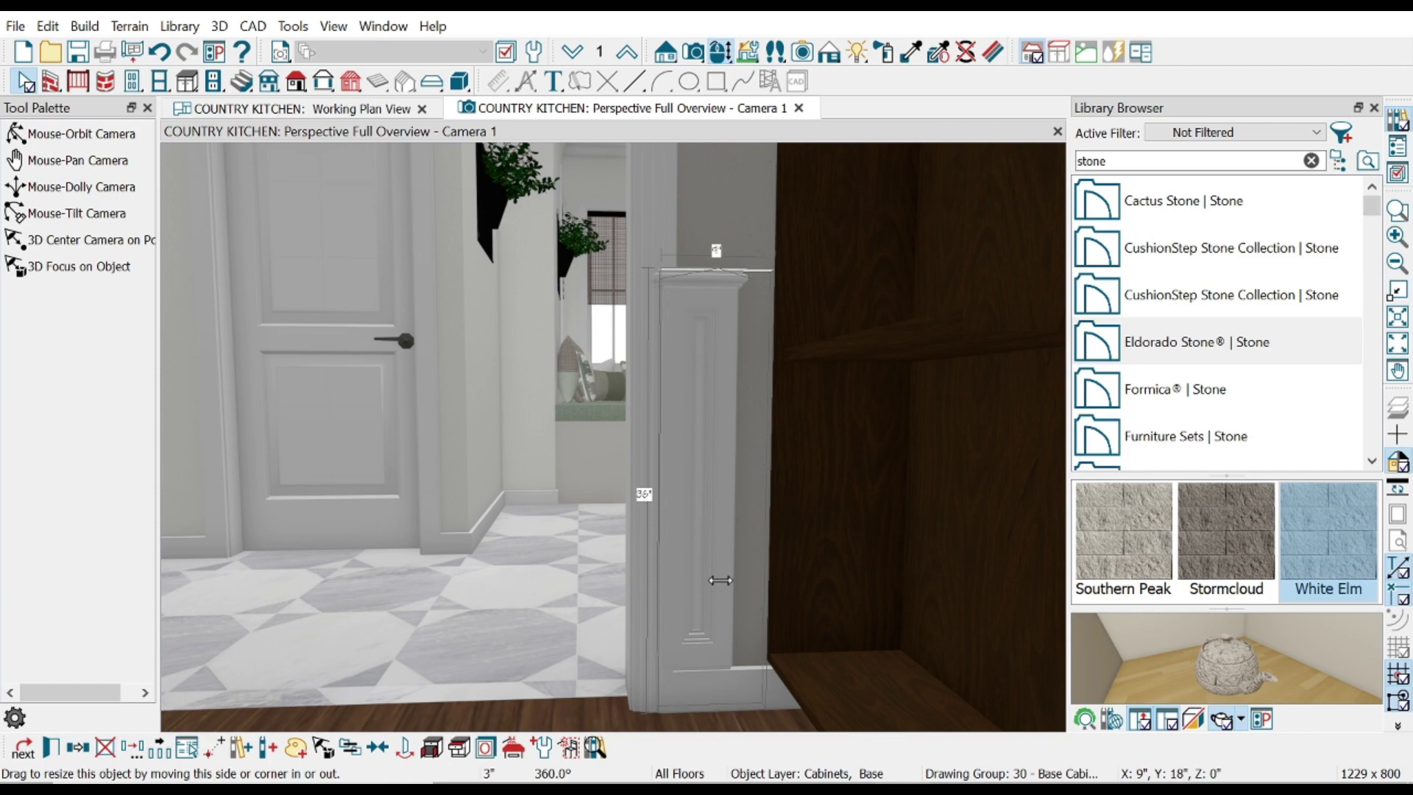
scroll(718, 573, "down", 1)
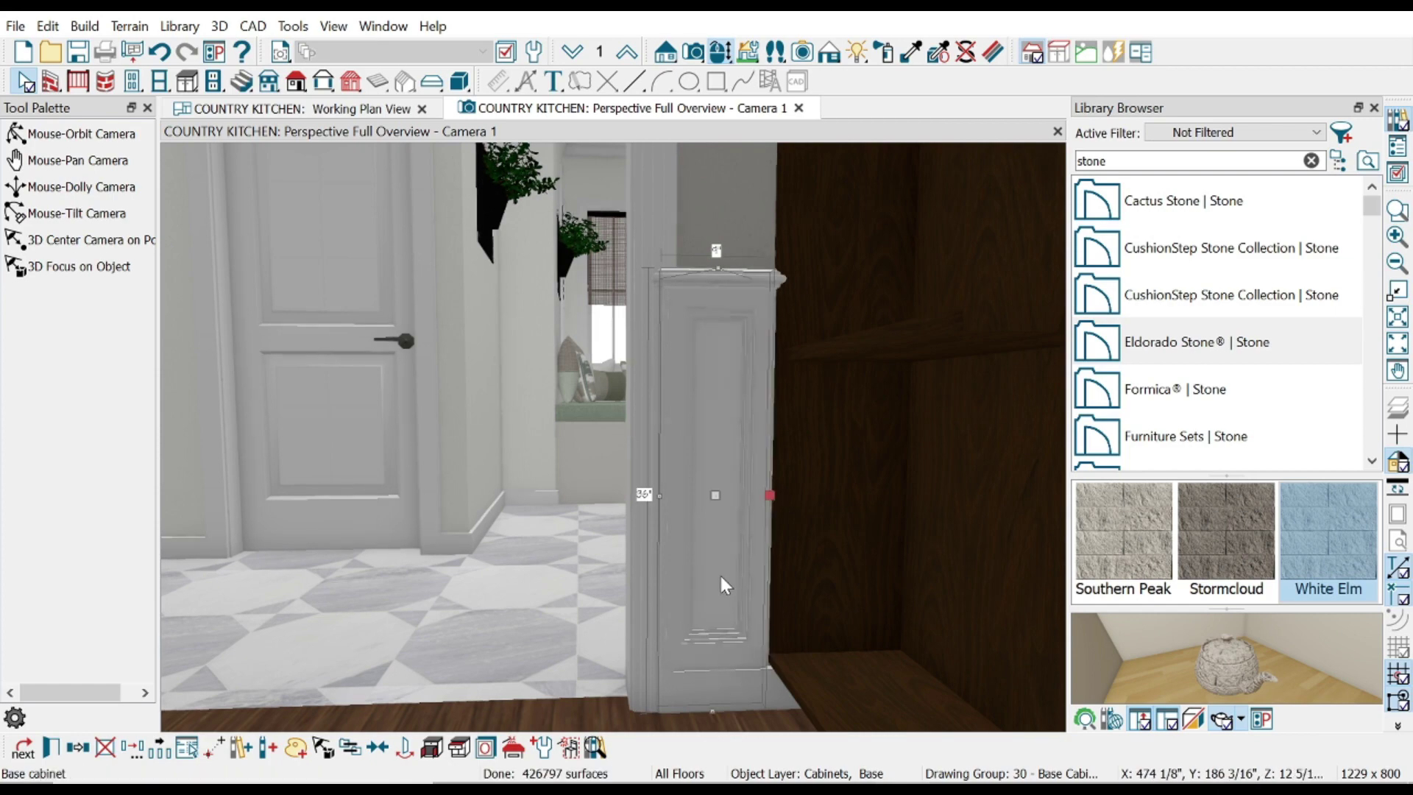
scroll(723, 566, "down", 3)
scroll(726, 562, "down", 2)
- Clear the 'stone' library search and turn the view toward the staircase
left_click(46, 213)
mouse_move(515, 441)
left_mouse_down()
mouse_move(403, 439)
mouse_move(688, 427)
left_mouse_up()
left_click(1311, 160)
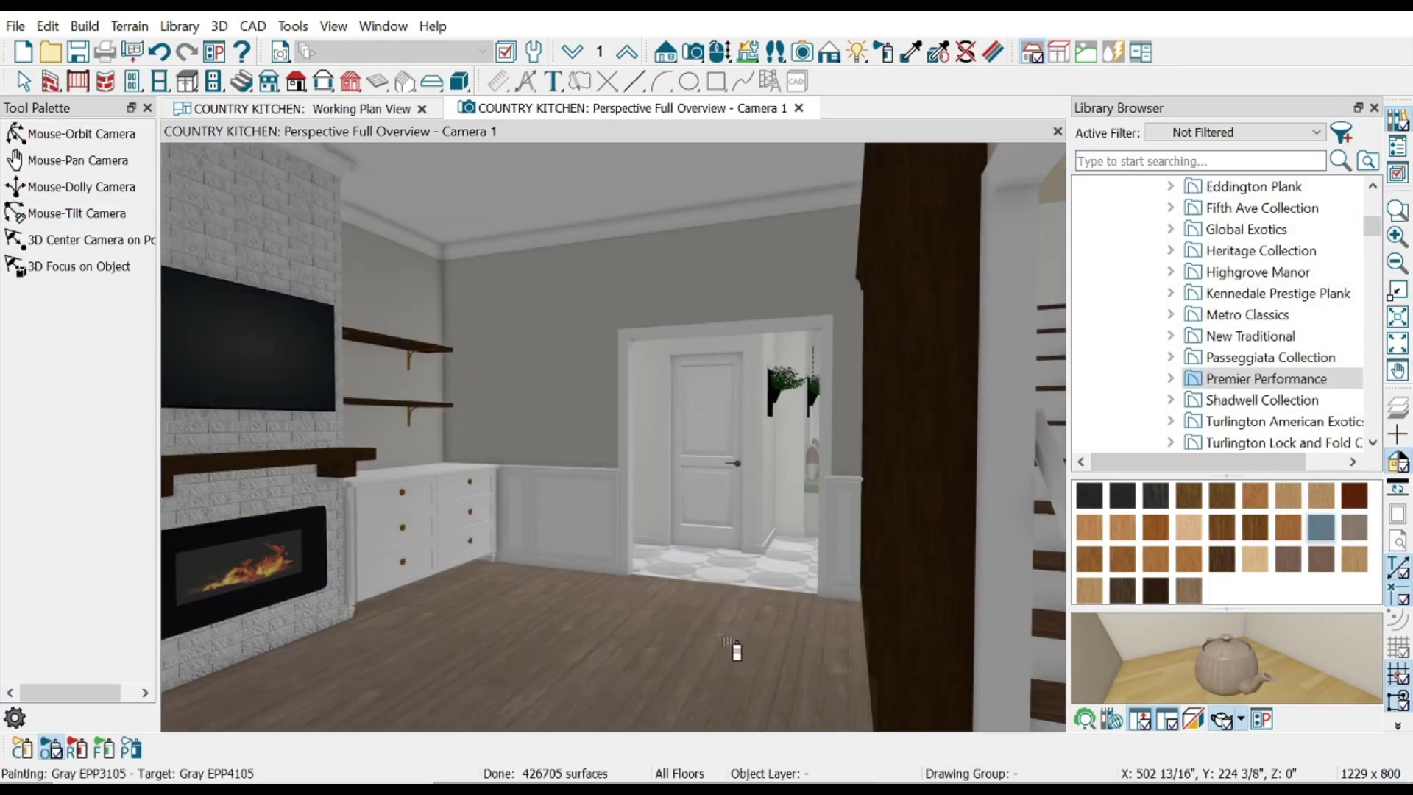
middle_click_drag(733, 650, 895, 661)
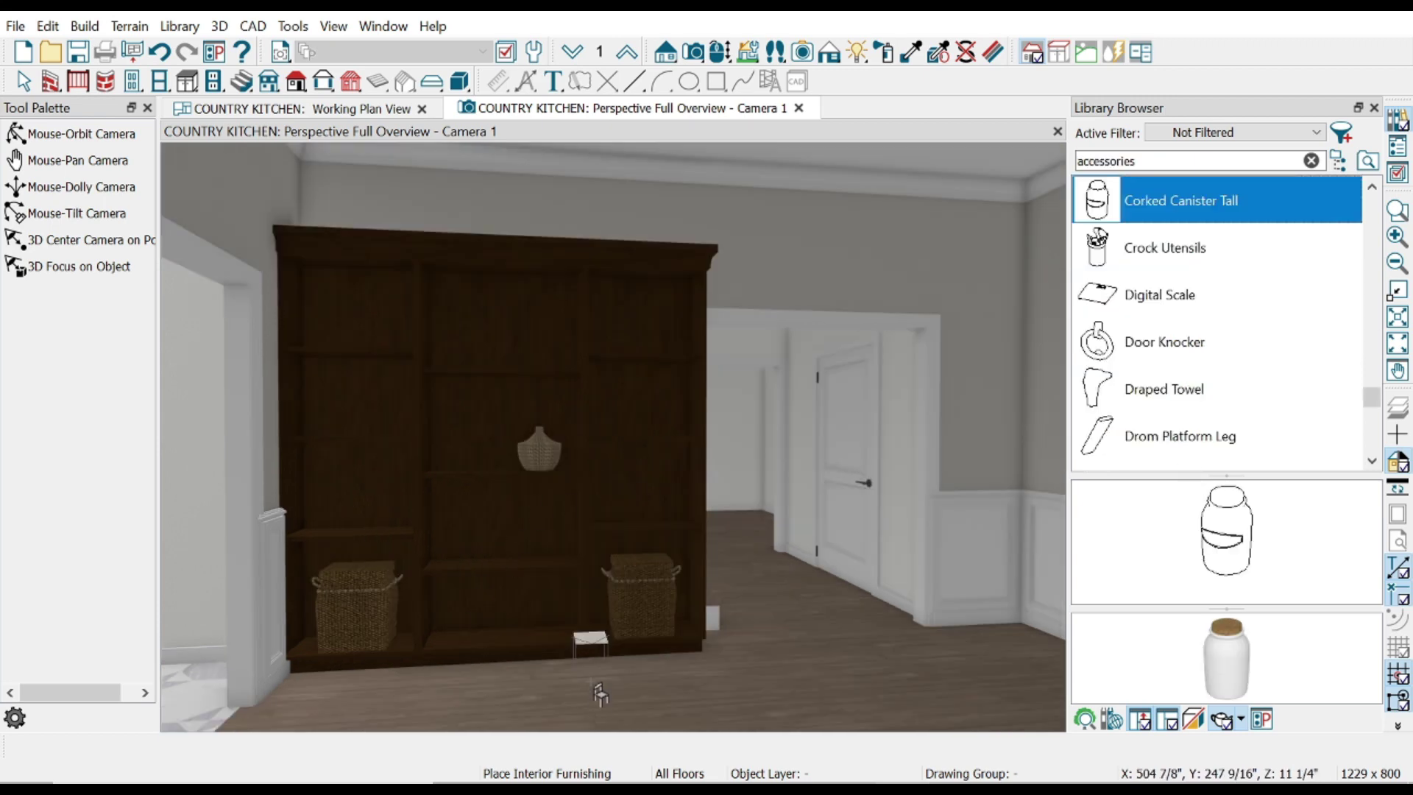
- Place two corked canisters, a pagoda and a small figurine by the bookcase
left_click(599, 694)
scroll(1214, 309, "up", 1)
left_click(1178, 293)
left_click(670, 672)
scroll(1199, 285, "up", 3)
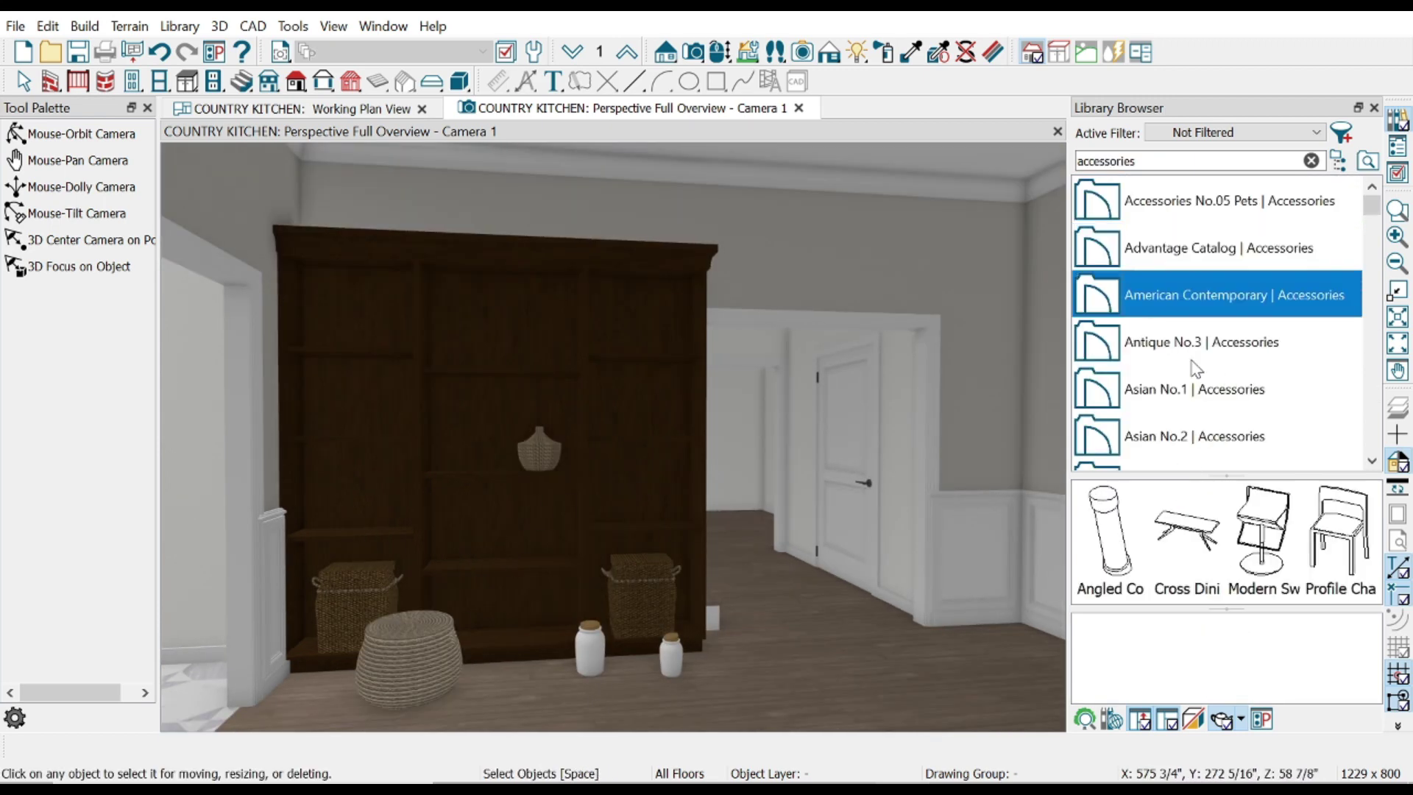
left_click(1192, 436)
scroll(1178, 412, "down", 3)
left_click(1175, 436)
- Add a Burl Bowl, a tall potted plant, a striped lotus bowl and stacked stones
left_click(1104, 515)
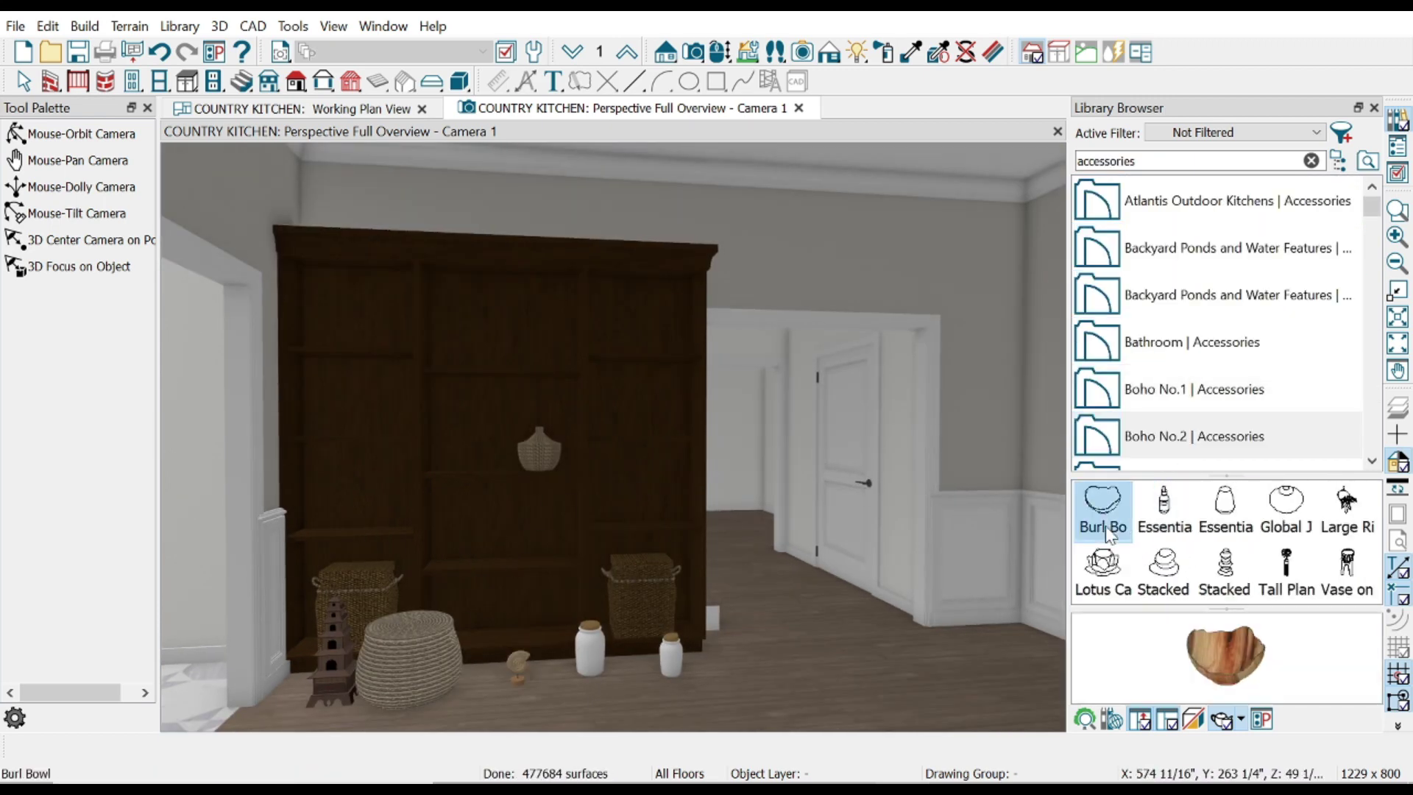
left_click(1286, 566)
left_click(1023, 633)
left_click(1103, 566)
left_click(552, 681)
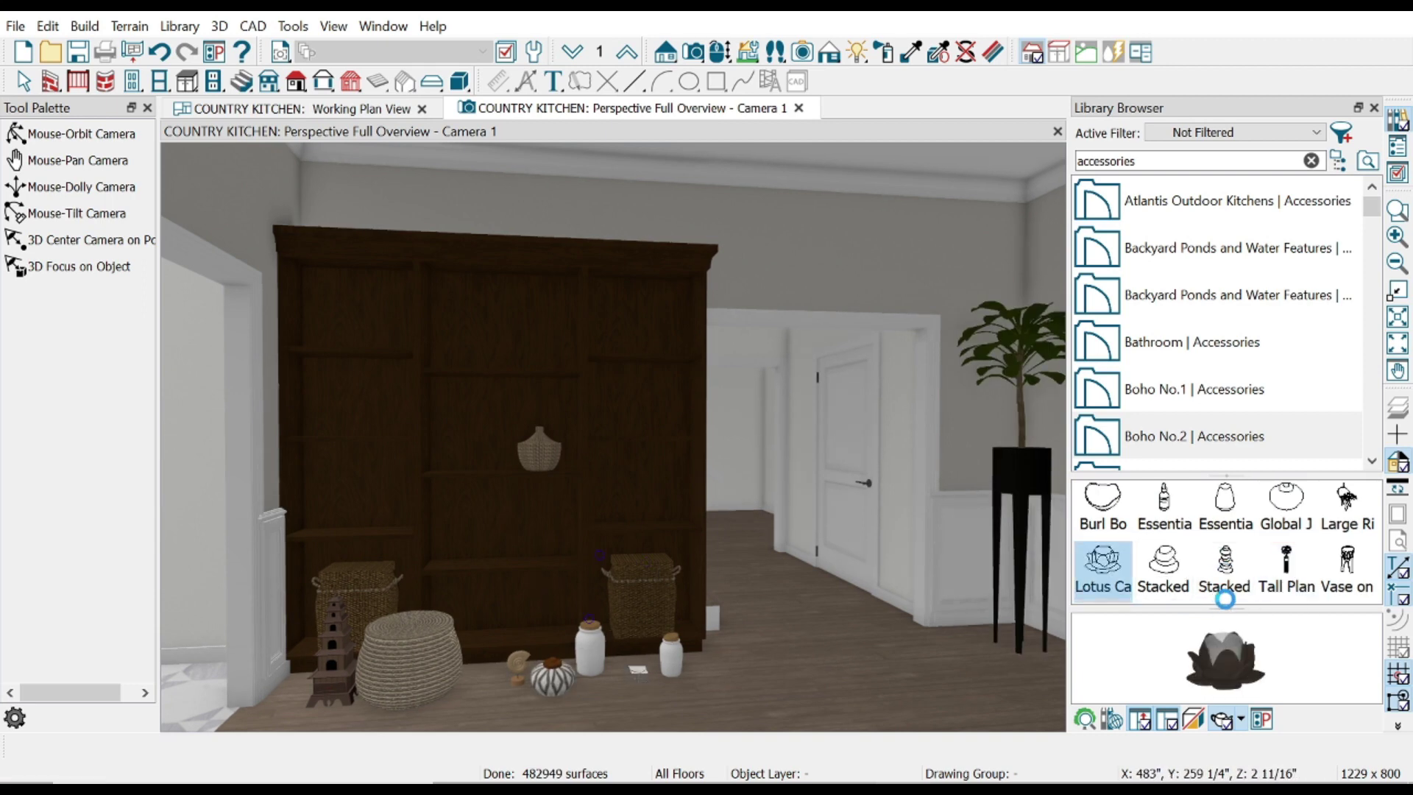
left_click(490, 655)
- Place a woven basket, another vase and a glass jar near the bookcase
scroll(1215, 331, "down", 3)
left_click(1177, 294)
left_click(1301, 493)
left_click(624, 339)
left_click(613, 507)
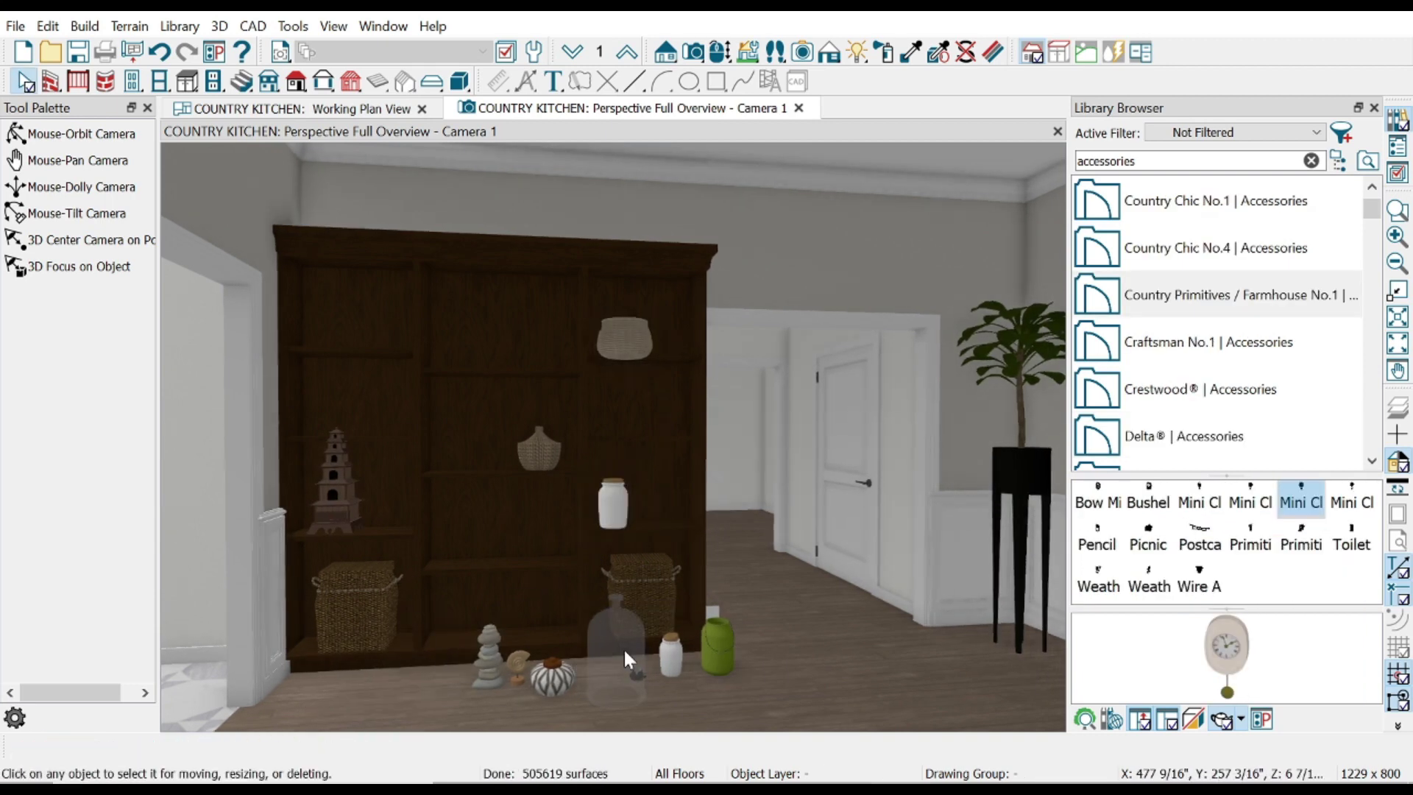
- Move the glass cloche, small jar, lotus bowl, green jar and stacked stones onto the shelves
left_click_drag(624, 647, 471, 317)
left_click_drag(670, 655, 640, 508)
left_click_drag(552, 677, 502, 552)
left_click(326, 333)
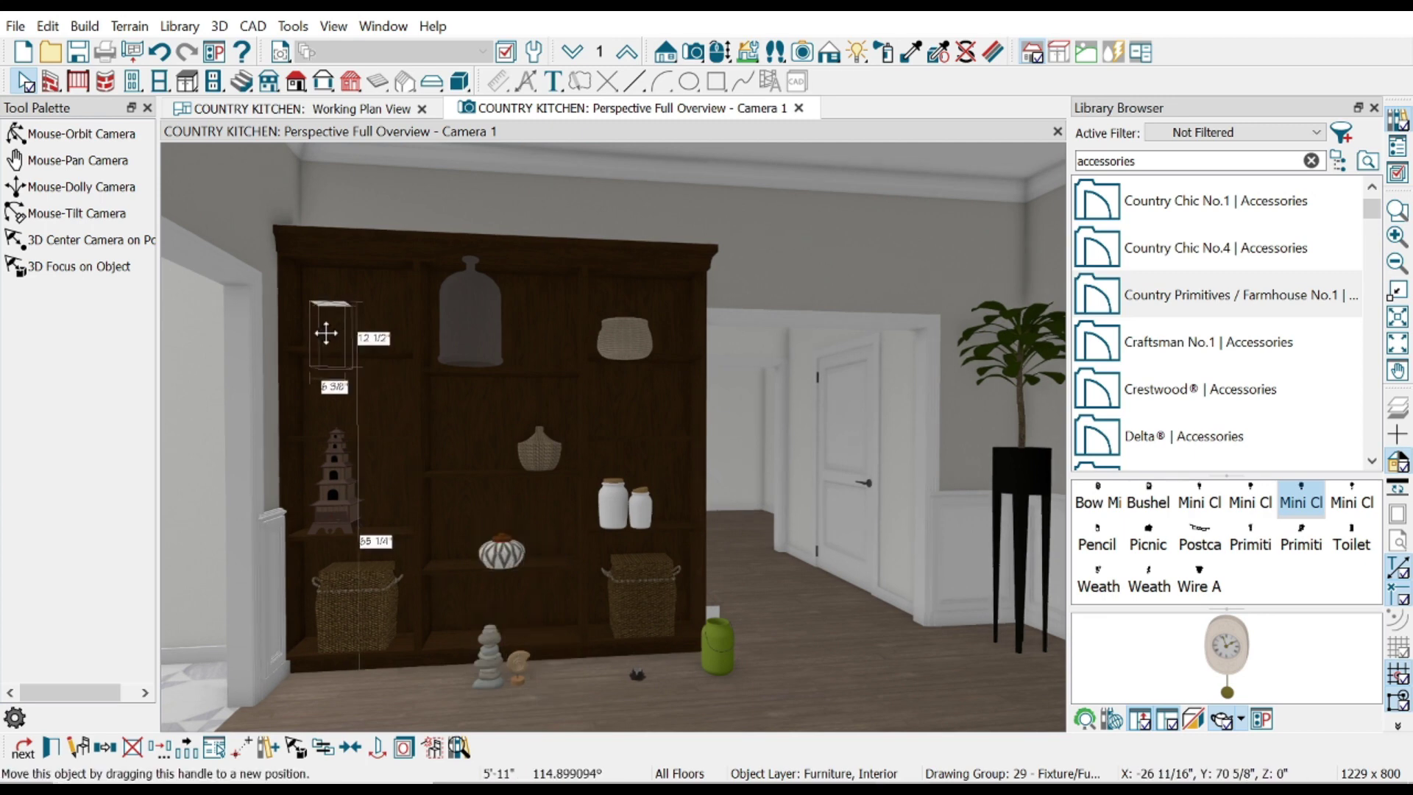
left_click_drag(712, 648, 543, 335)
left_click_drag(489, 659, 370, 312)
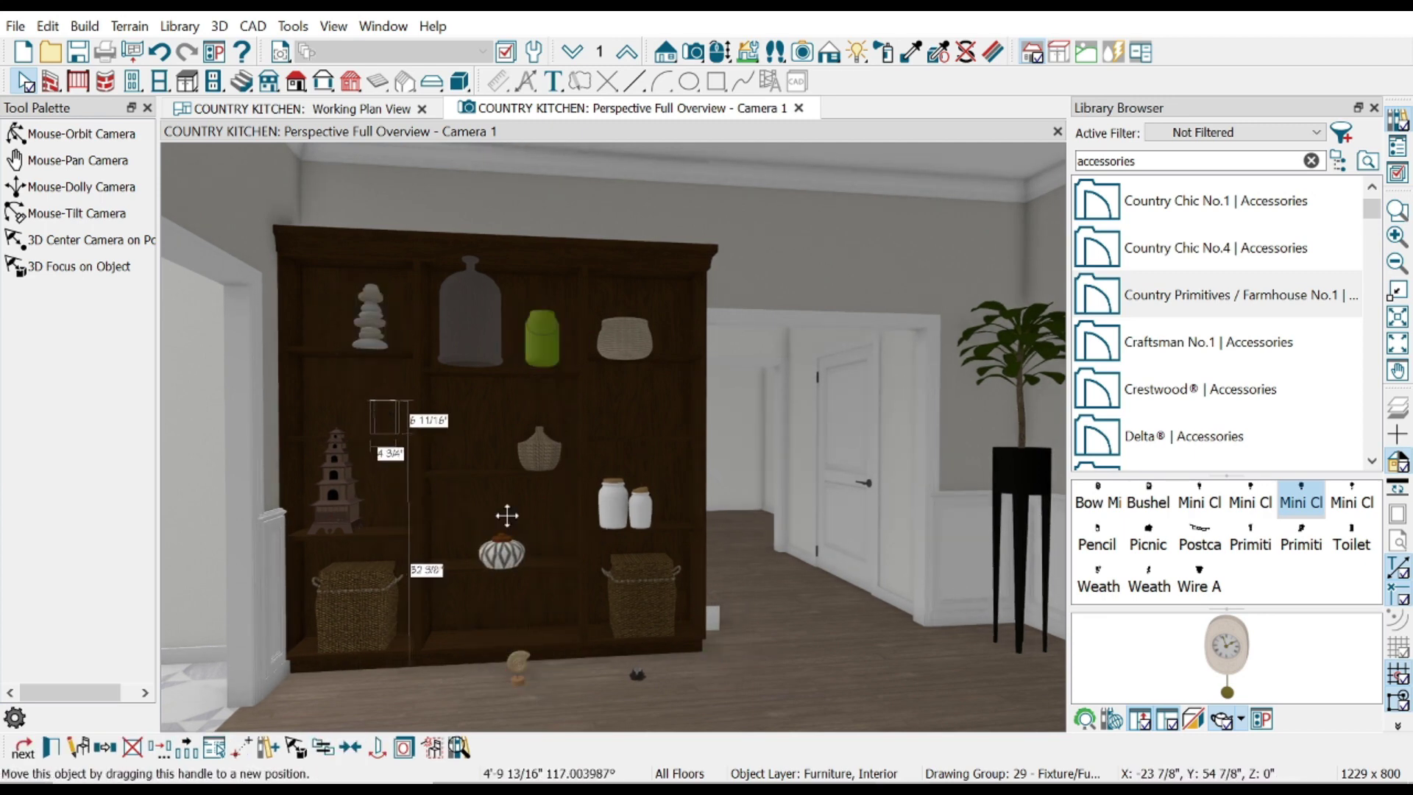
- Adjust the white jars, zebra-patterned bowl, dark vase and pagoda on the shelves
left_click(640, 507)
scroll(655, 388, "up", 5)
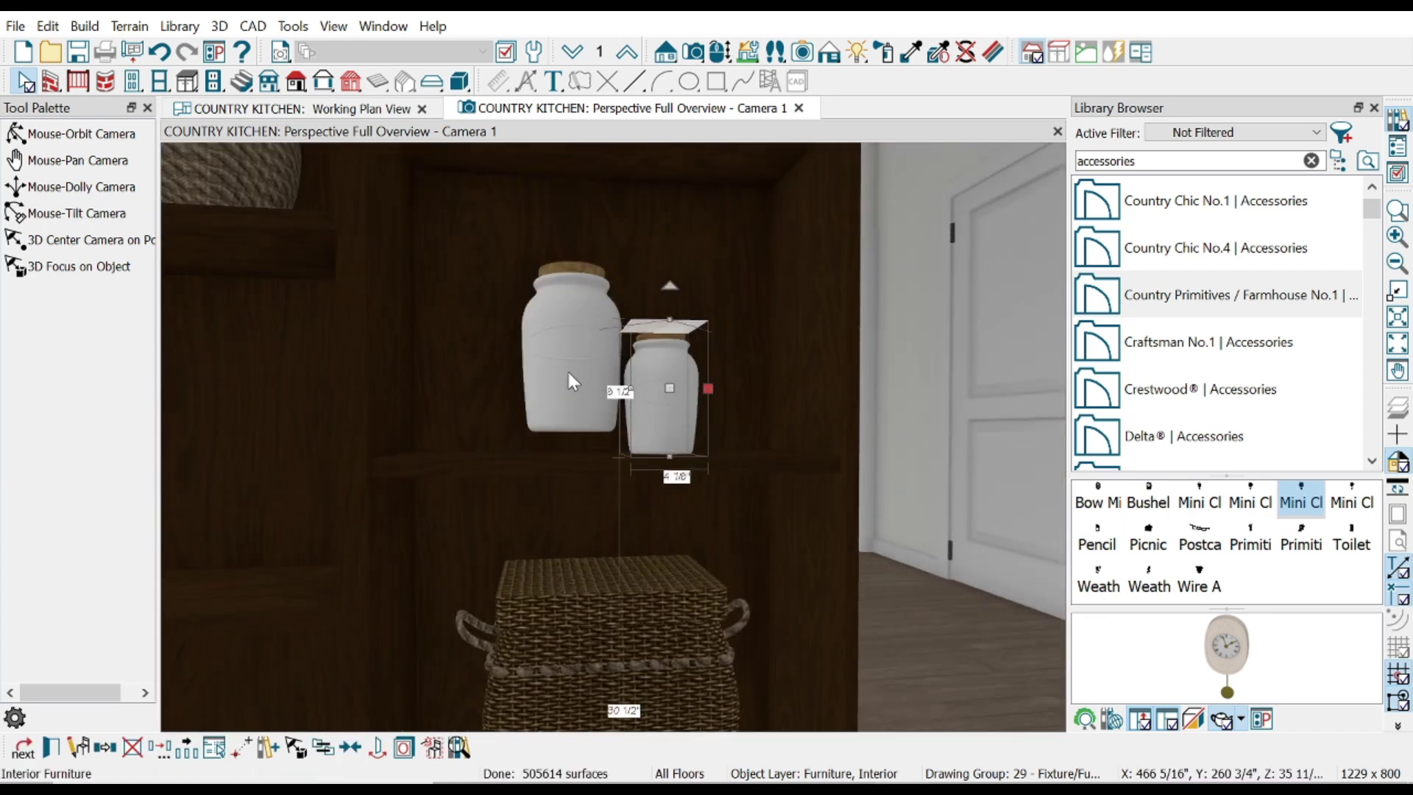
left_click(571, 381)
scroll(676, 543, "down", 5)
left_click(460, 447)
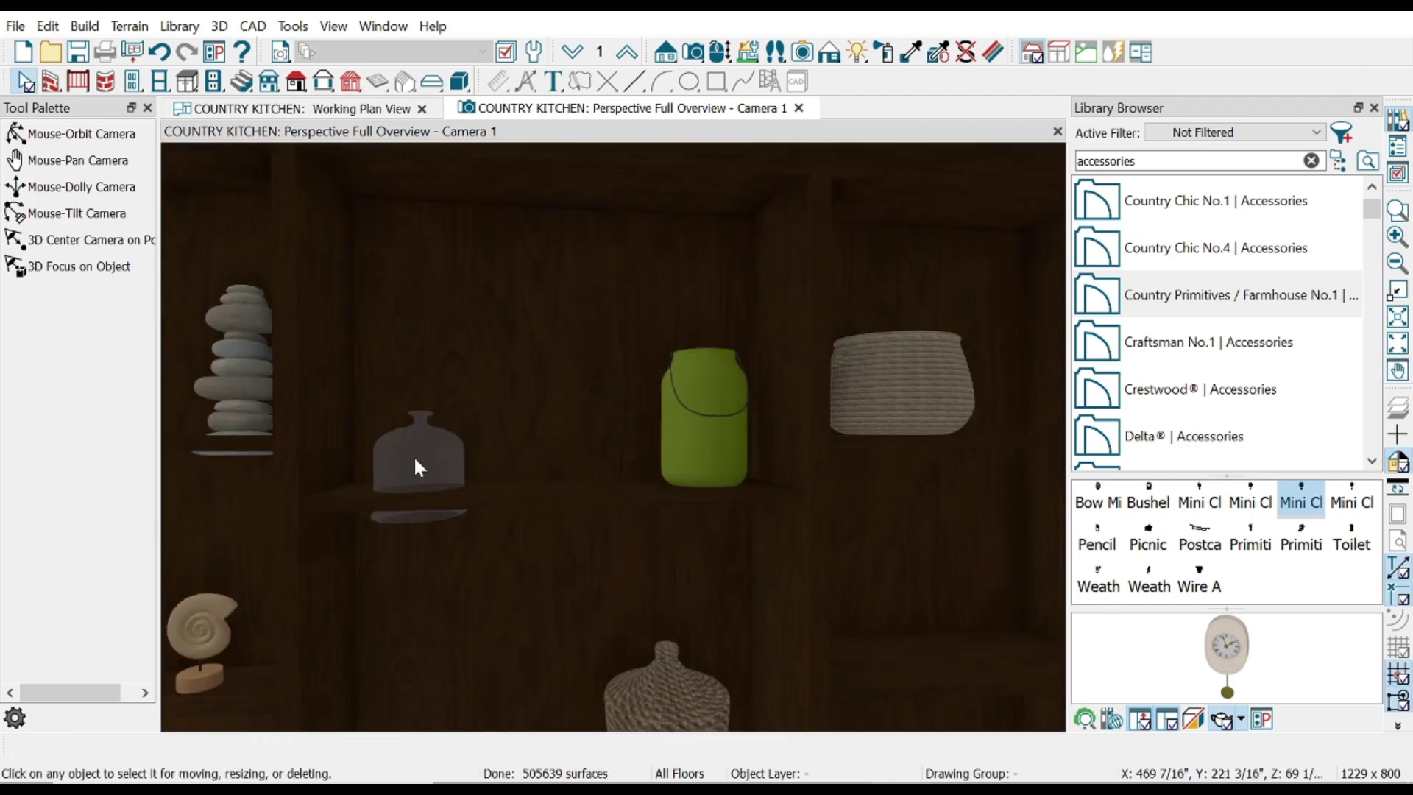
left_click(412, 463)
left_click(416, 427)
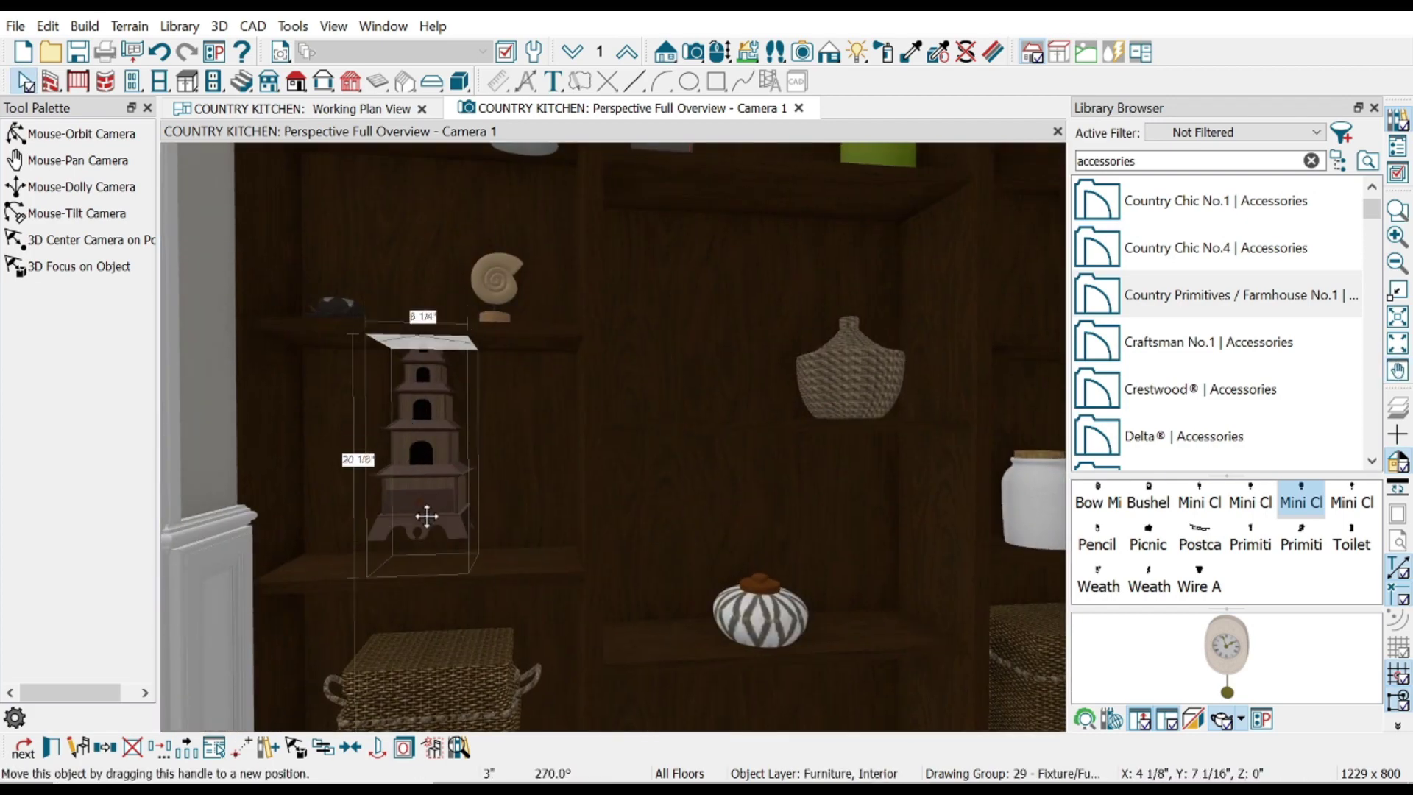
- Adjust the small dark ornament and stacked stones, then select the potted plant
left_click(329, 596)
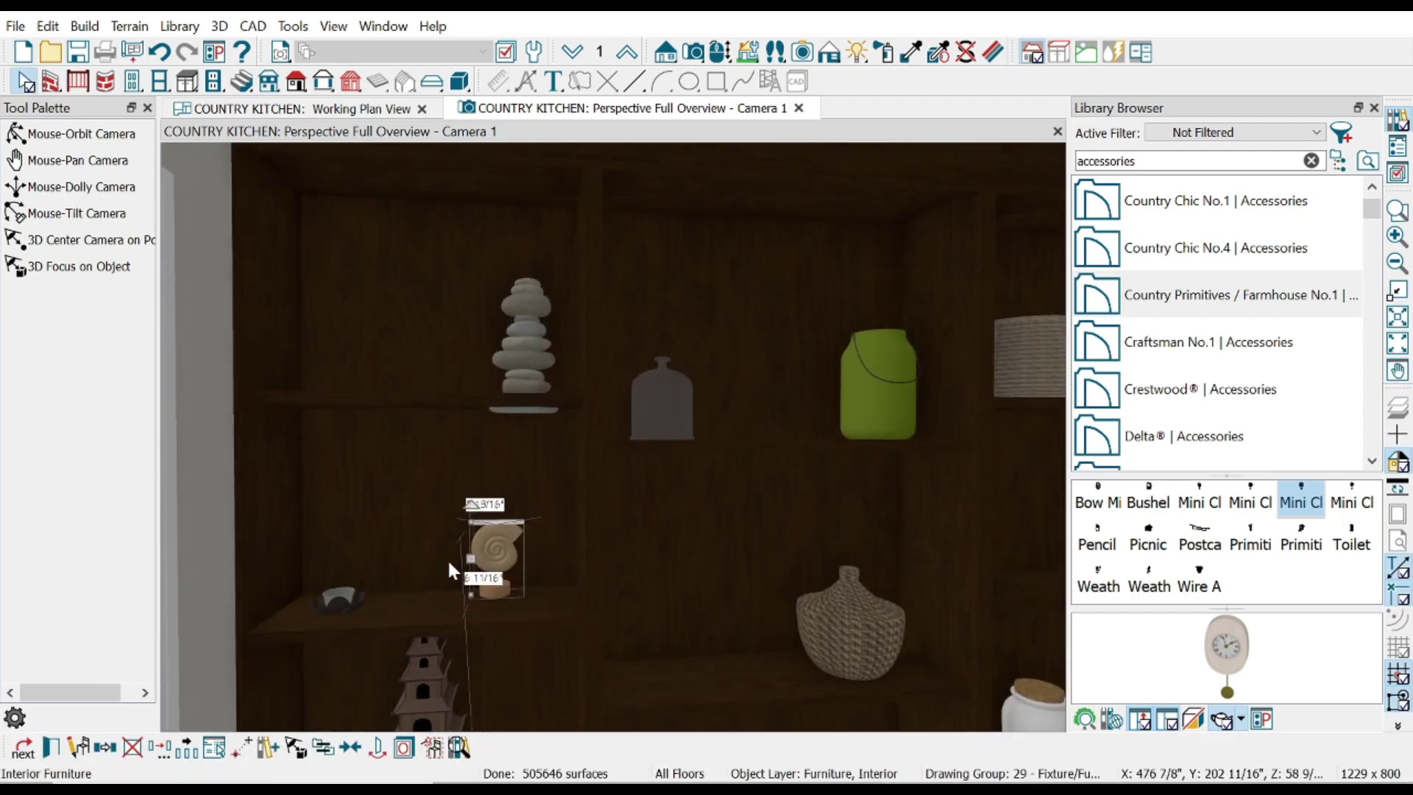
left_click(529, 347)
scroll(589, 366, "down", 5)
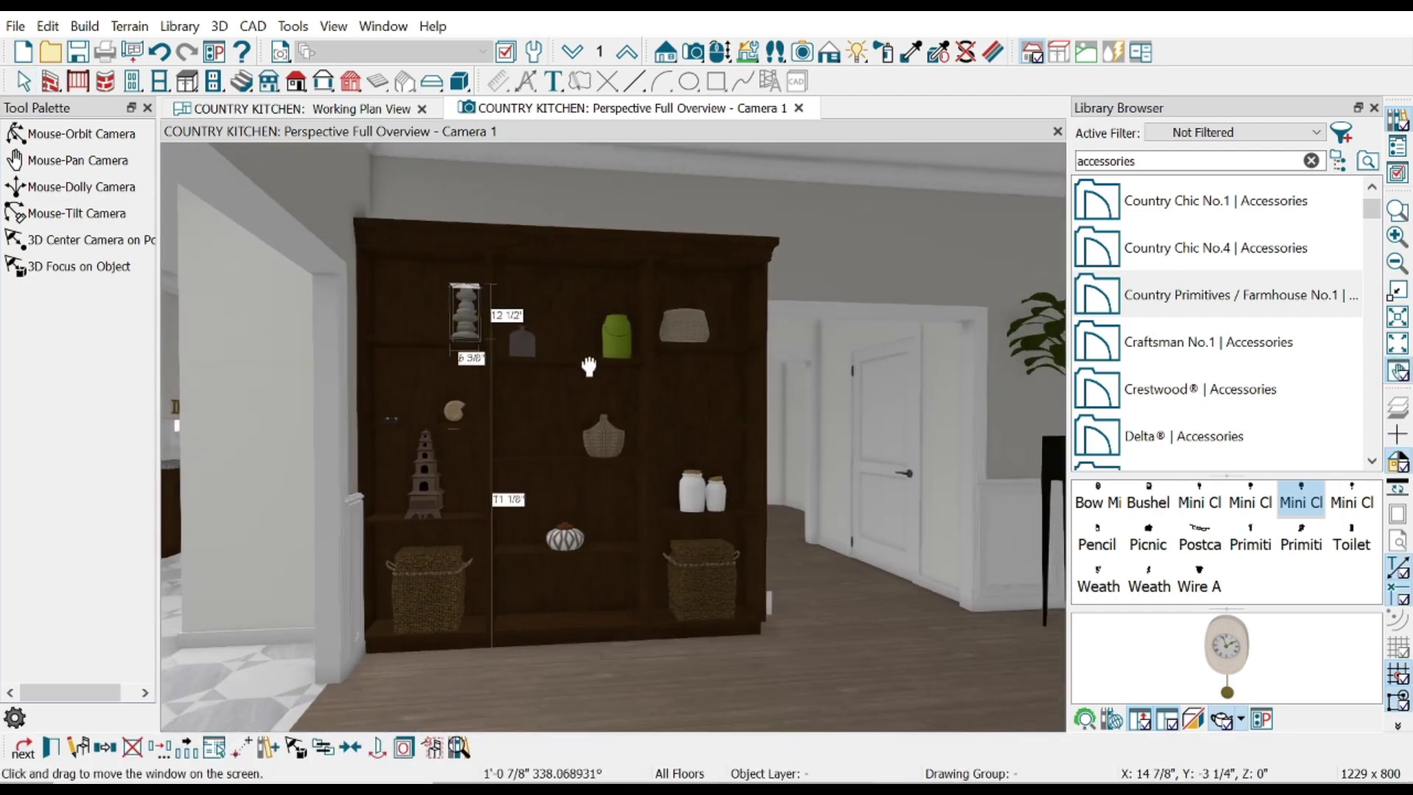
left_click_drag(588, 366, 543, 435)
left_click(543, 435)
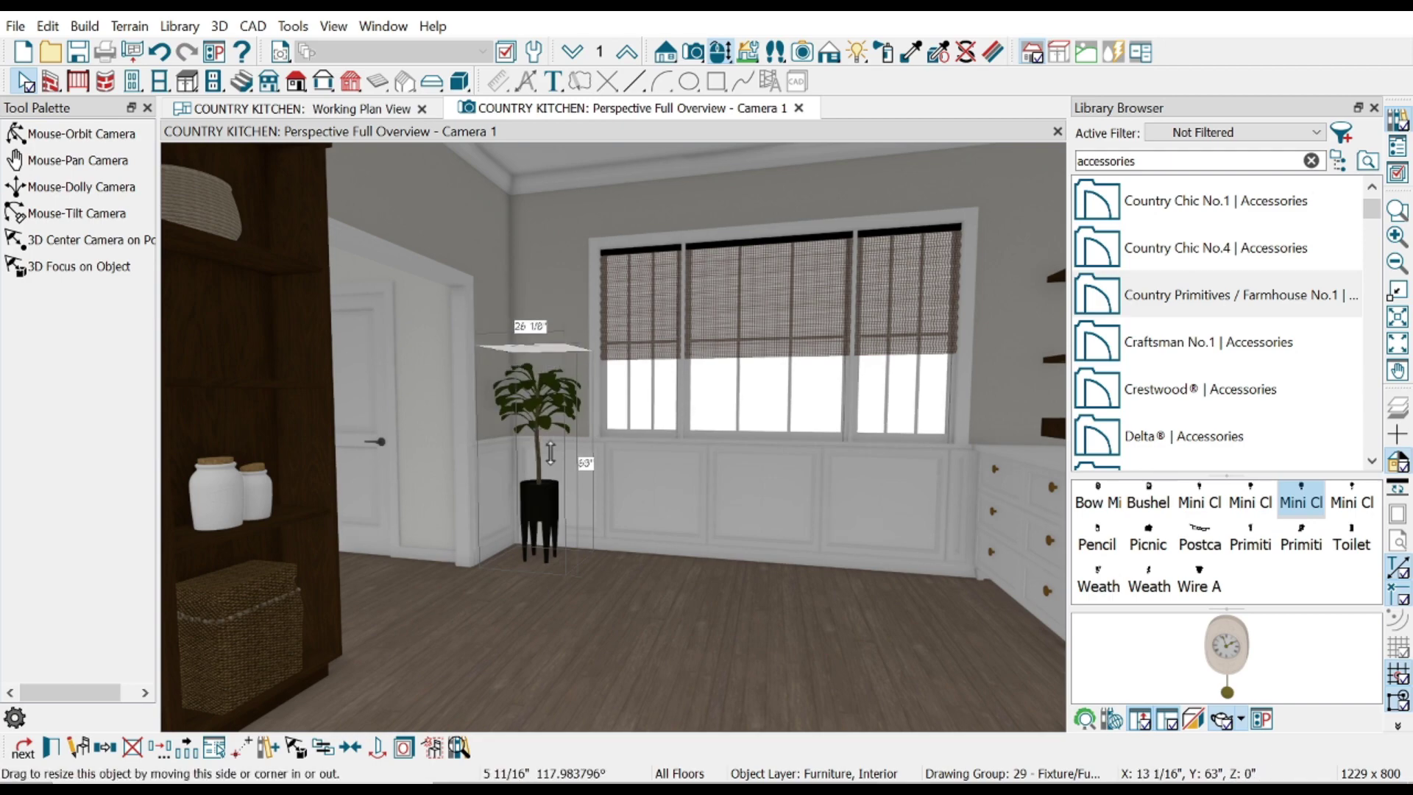
- Paint the top-shelf green vase white to match the jars
middle_click_drag(550, 452, 751, 479)
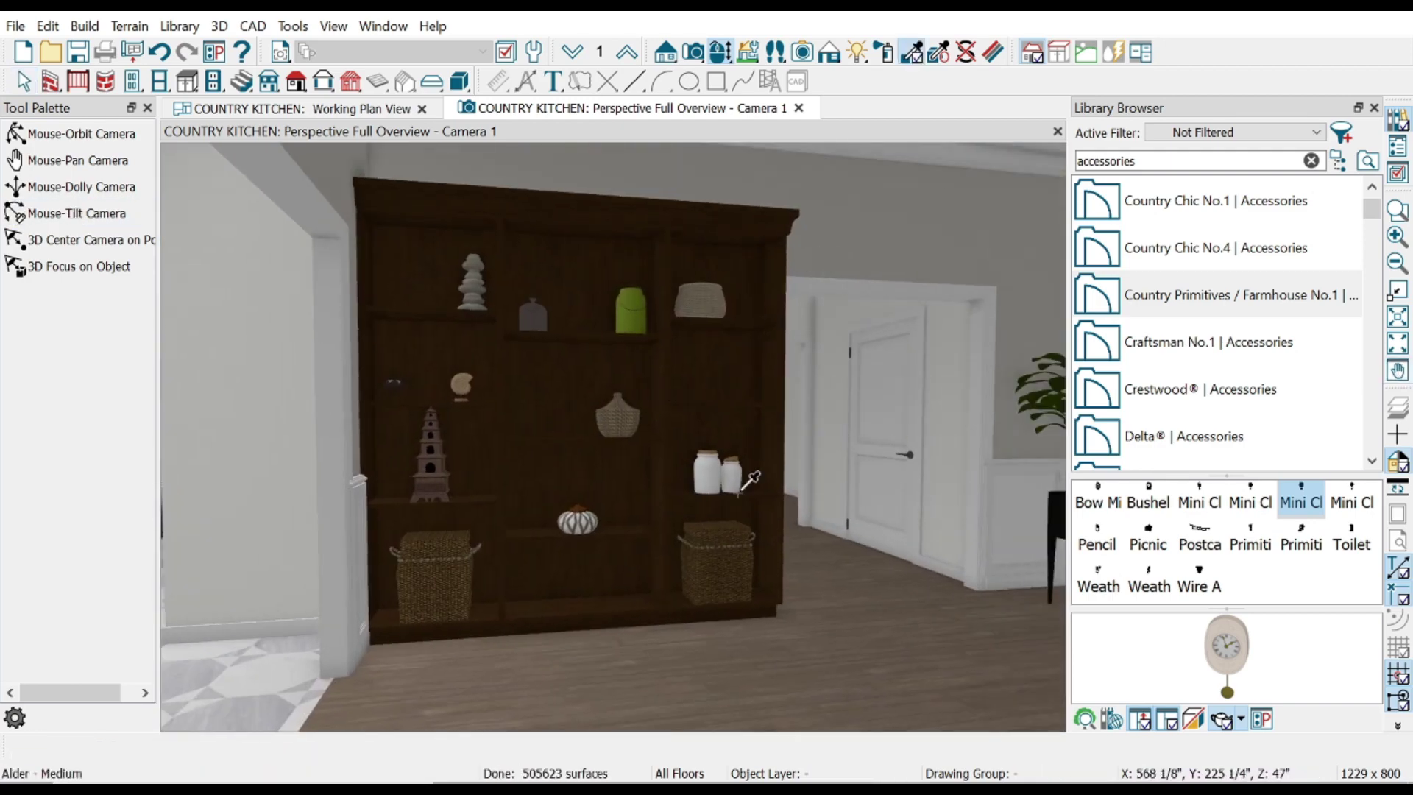
left_click(729, 478)
left_click(631, 309)
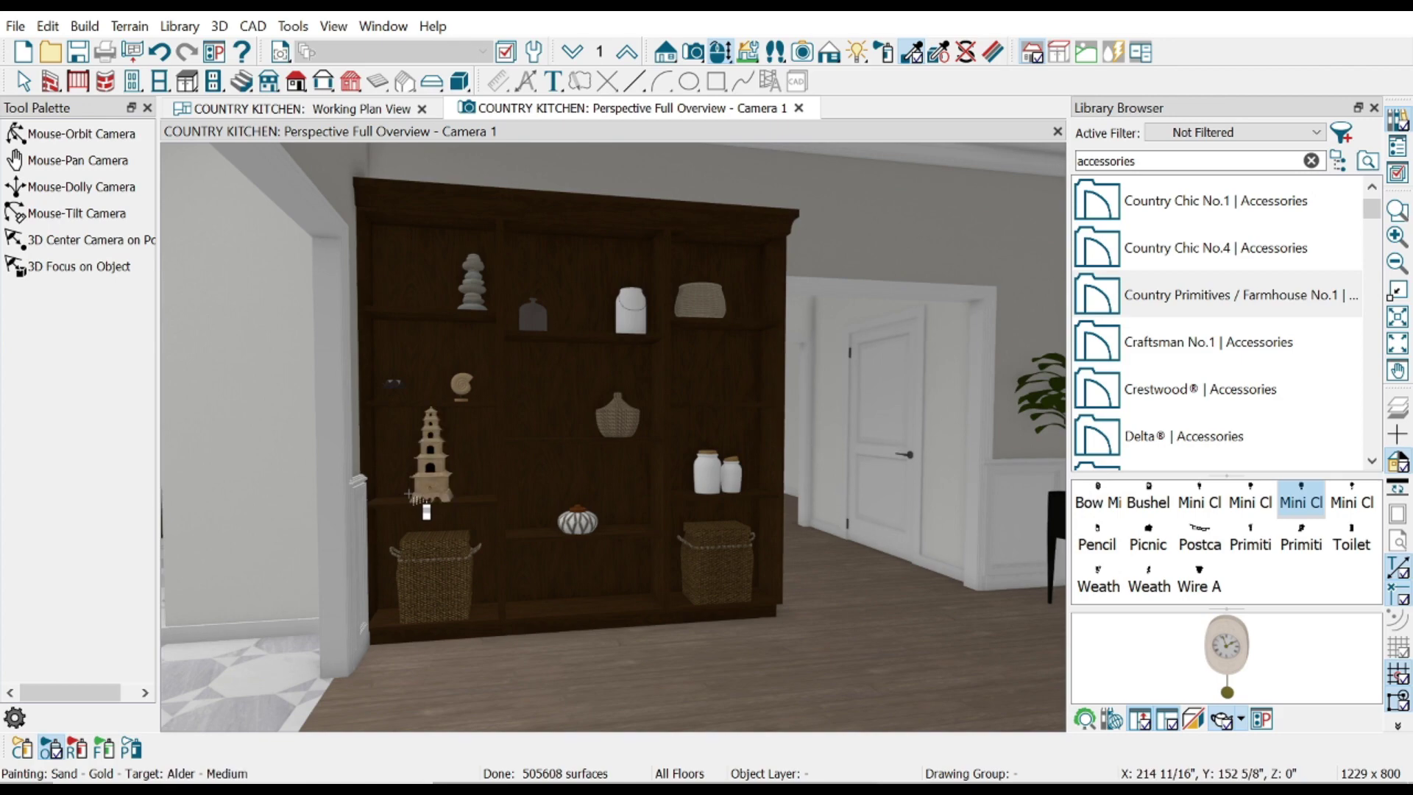
left_click(396, 384)
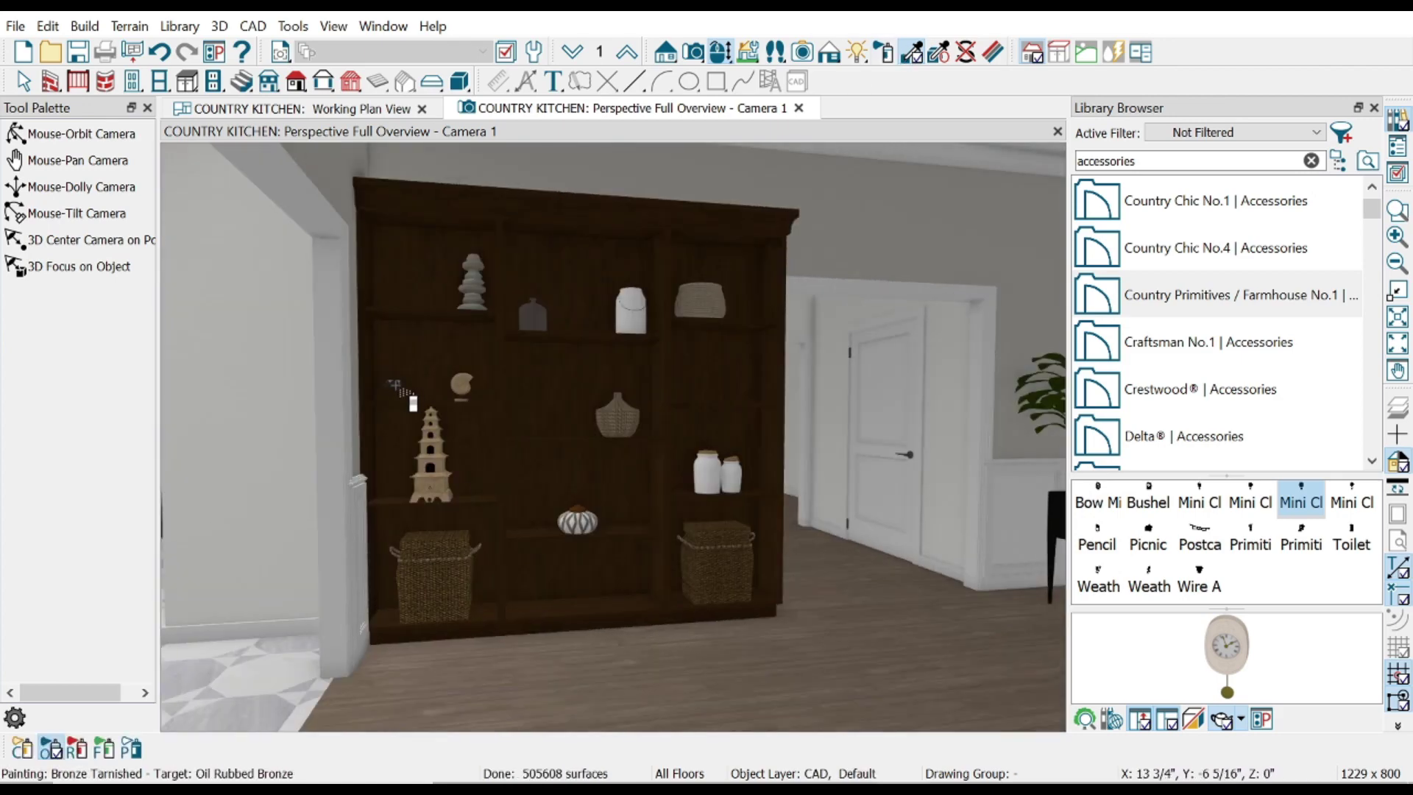
- Zoom around and tilt the camera to face the fireplace wall
scroll(412, 364, "up", 5)
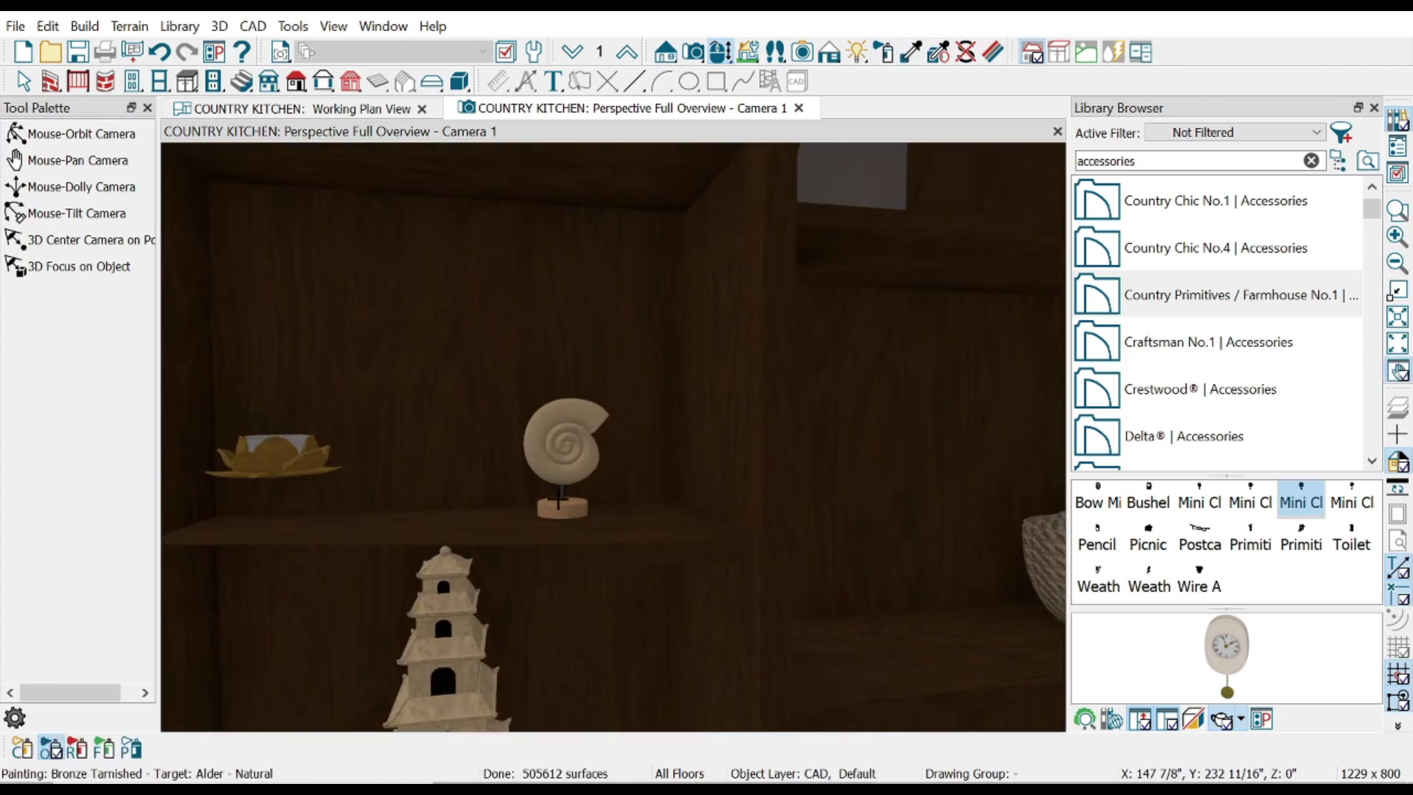
scroll(611, 536, "down", 5)
scroll(604, 545, "up", 5)
scroll(600, 566, "down", 3)
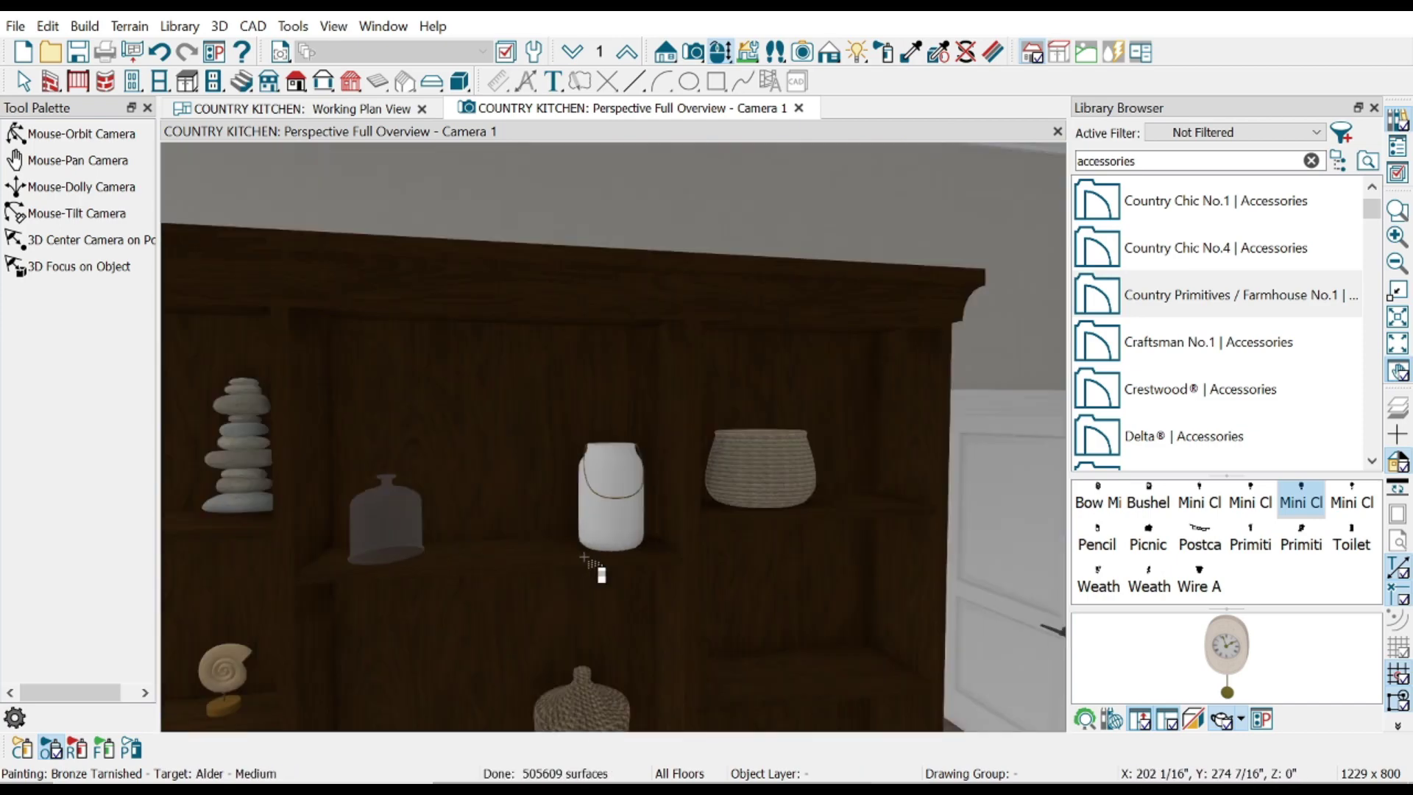
scroll(592, 516, "down", 2)
left_click(77, 213)
left_click_drag(372, 331, 653, 460)
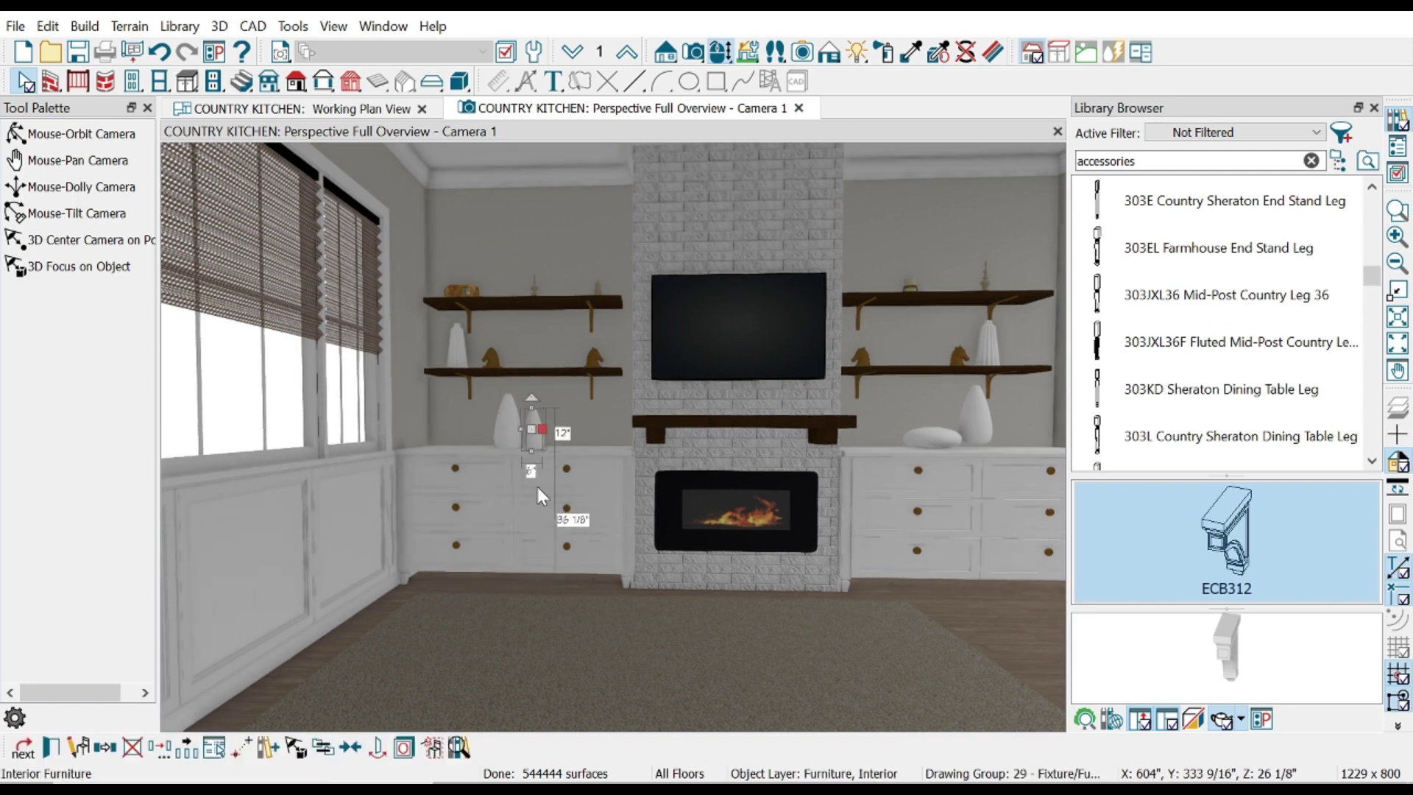
- Select the two table lamps on the wooden console table for a black base finish
left_click(76, 213)
left_click_drag(810, 383, 694, 378)
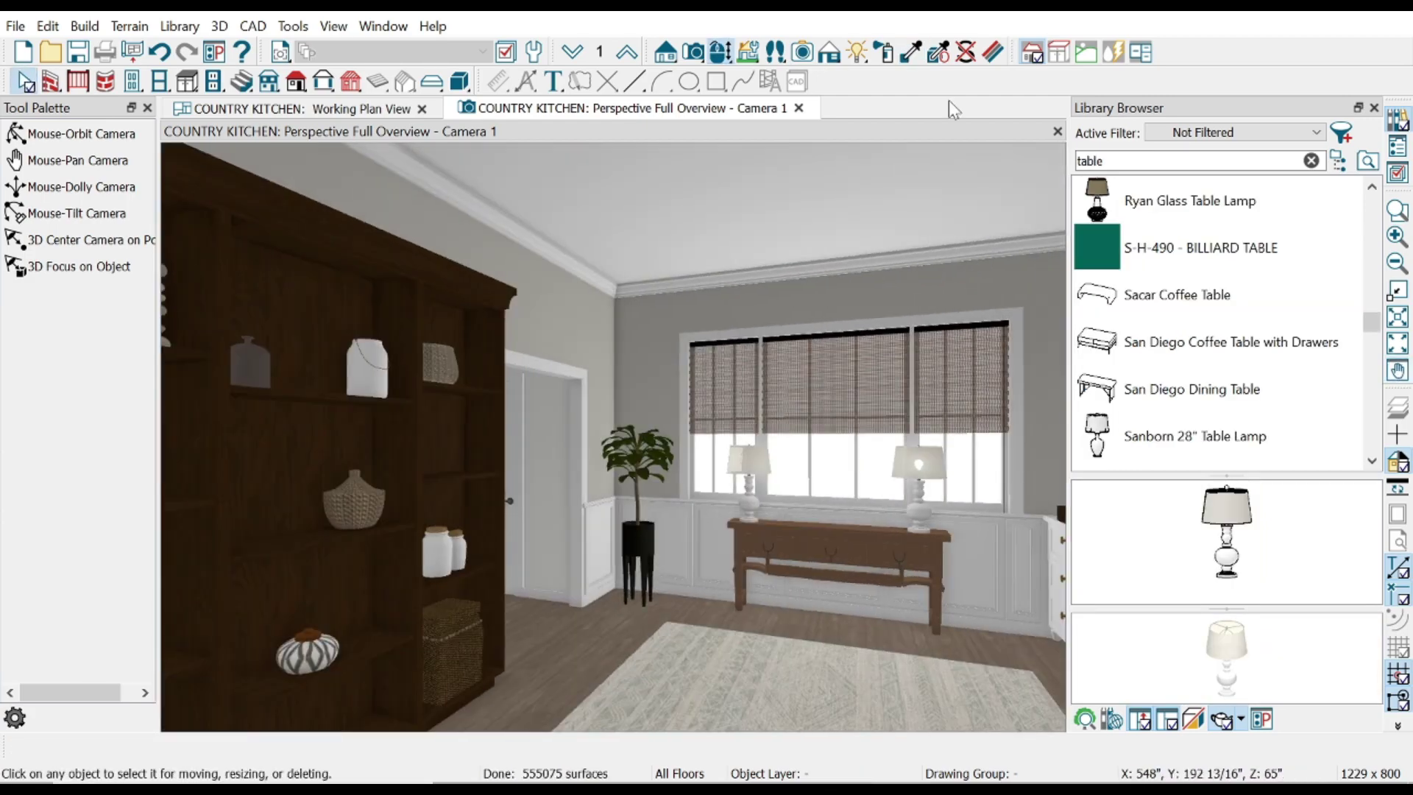
left_click(728, 588)
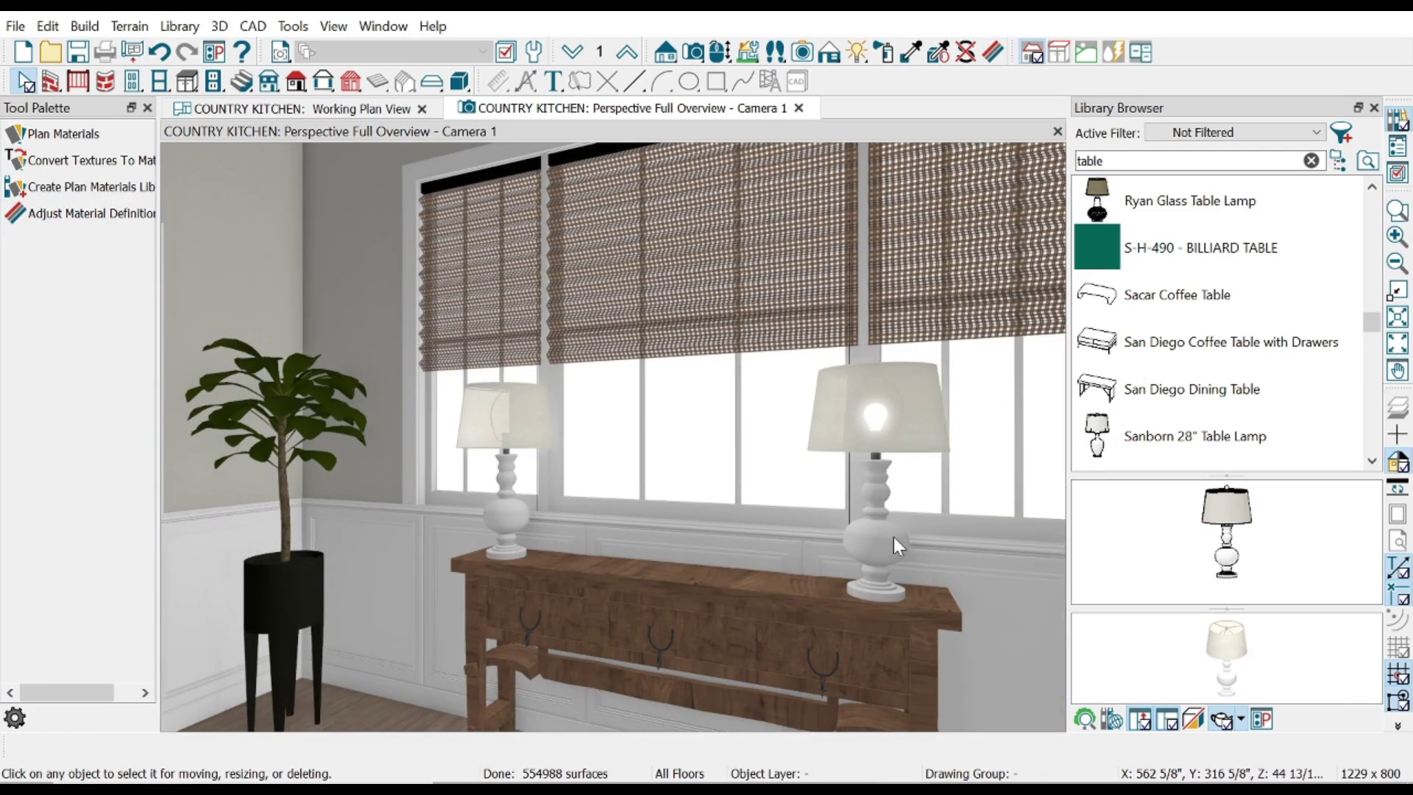
left_click(894, 536)
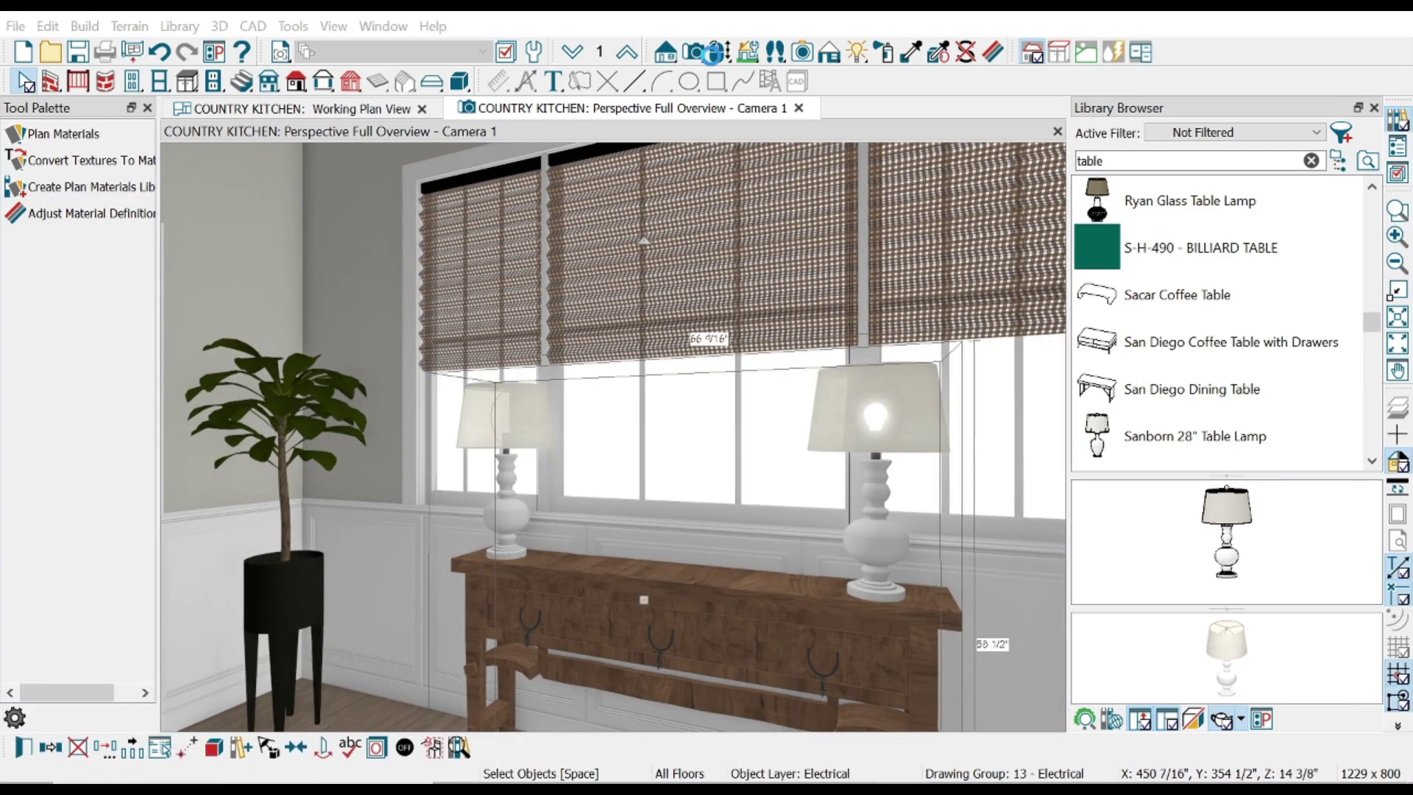
left_click(721, 53)
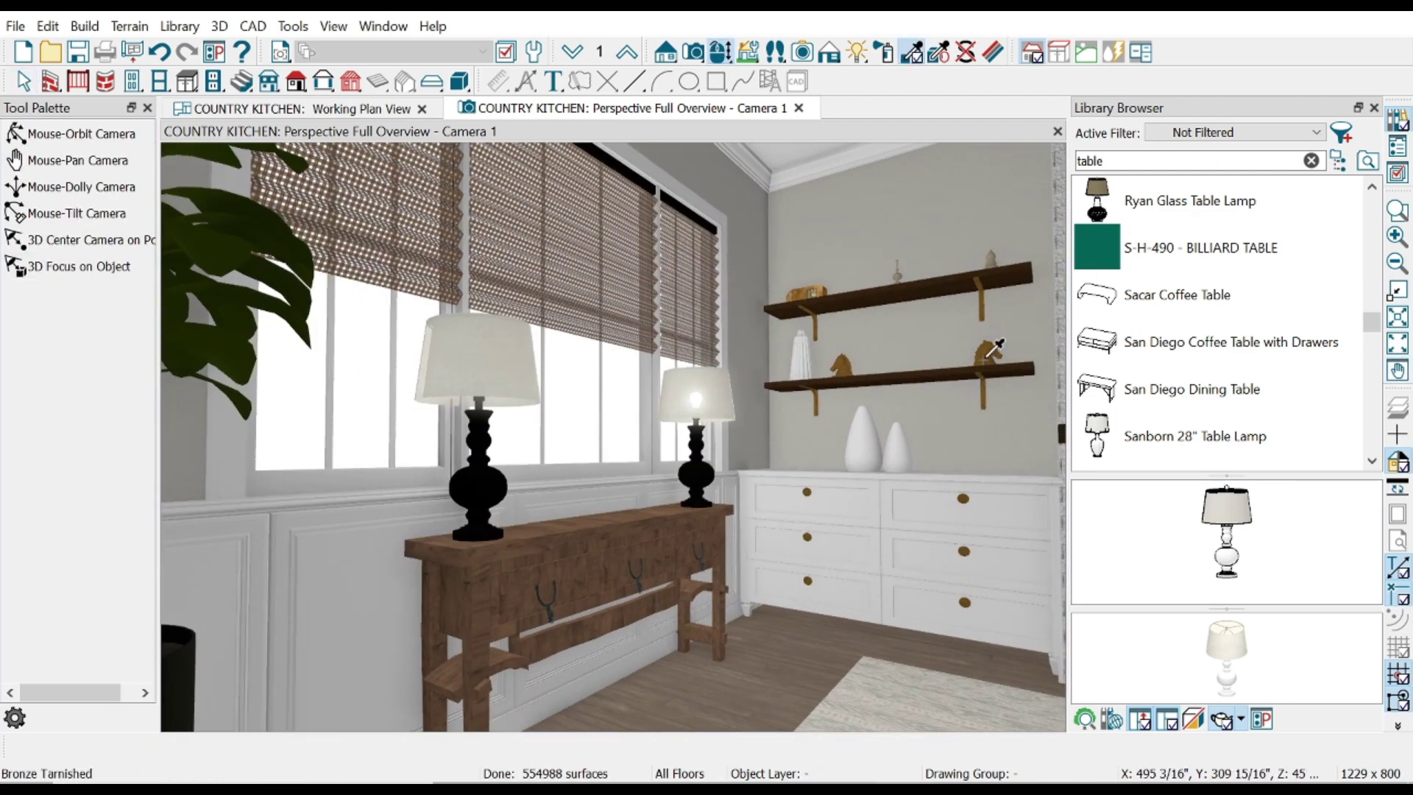
- Zoom in on the dark-based lamps, then turn toward the next room's blank wall
scroll(495, 420, "up", 3)
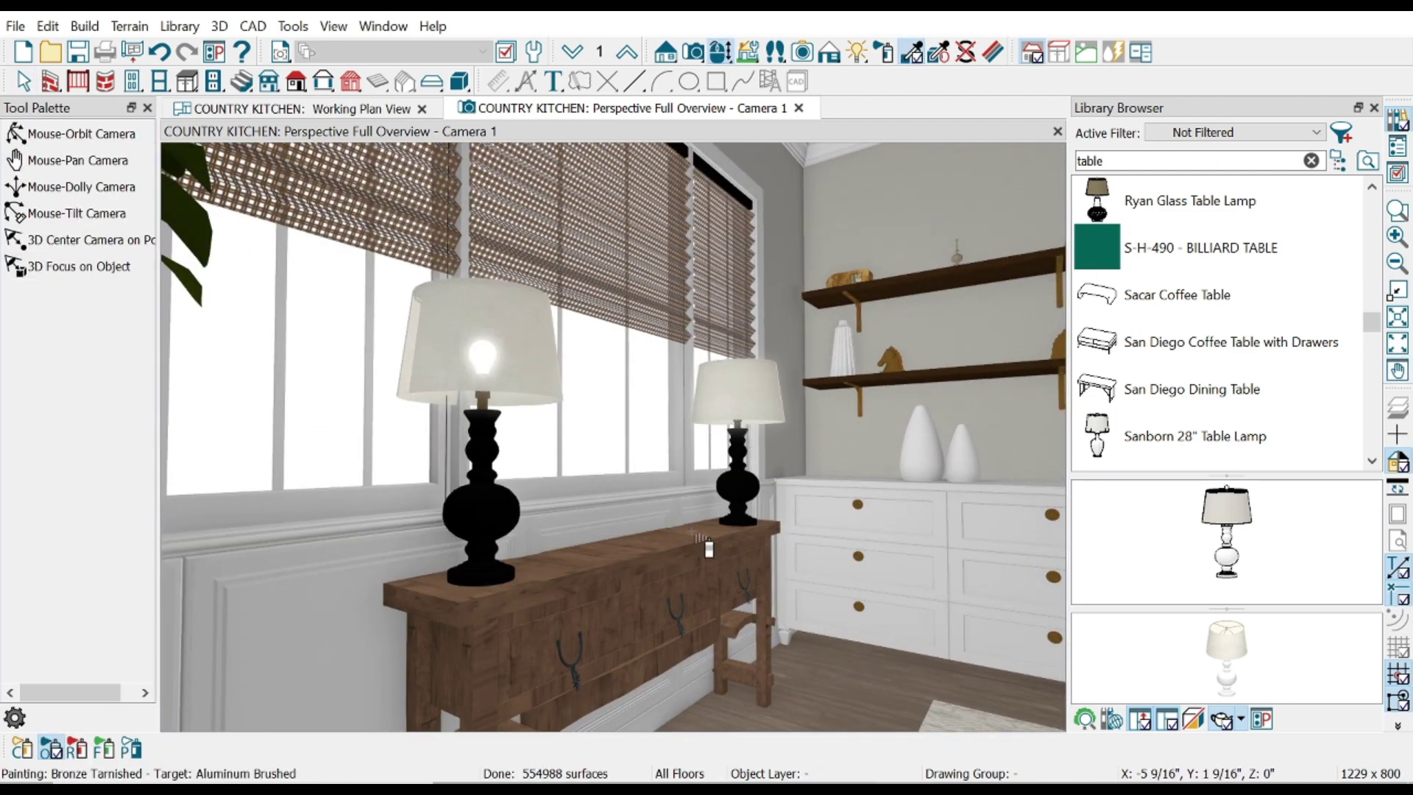
left_click_drag(533, 586, 594, 692)
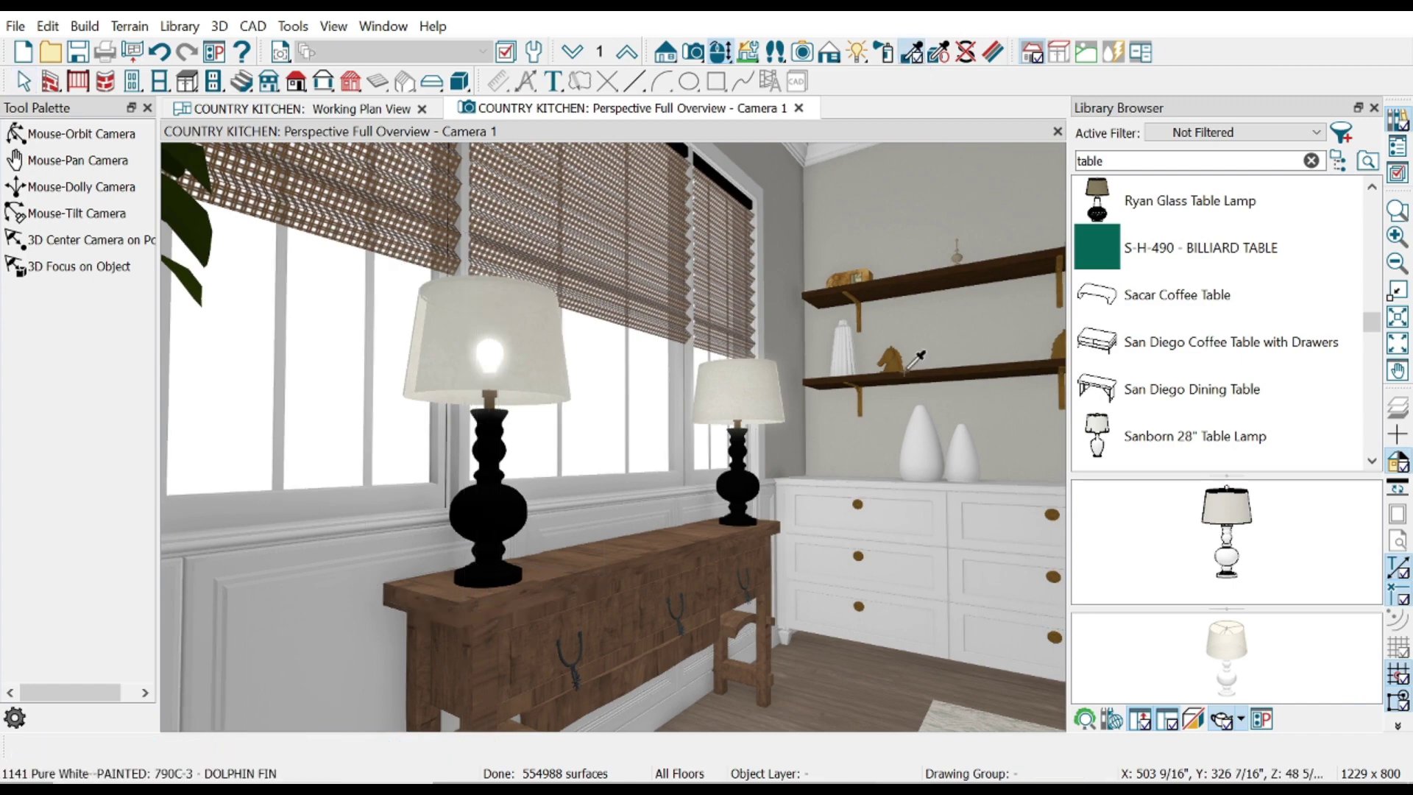
left_click(76, 214)
left_click_drag(589, 441, 924, 495)
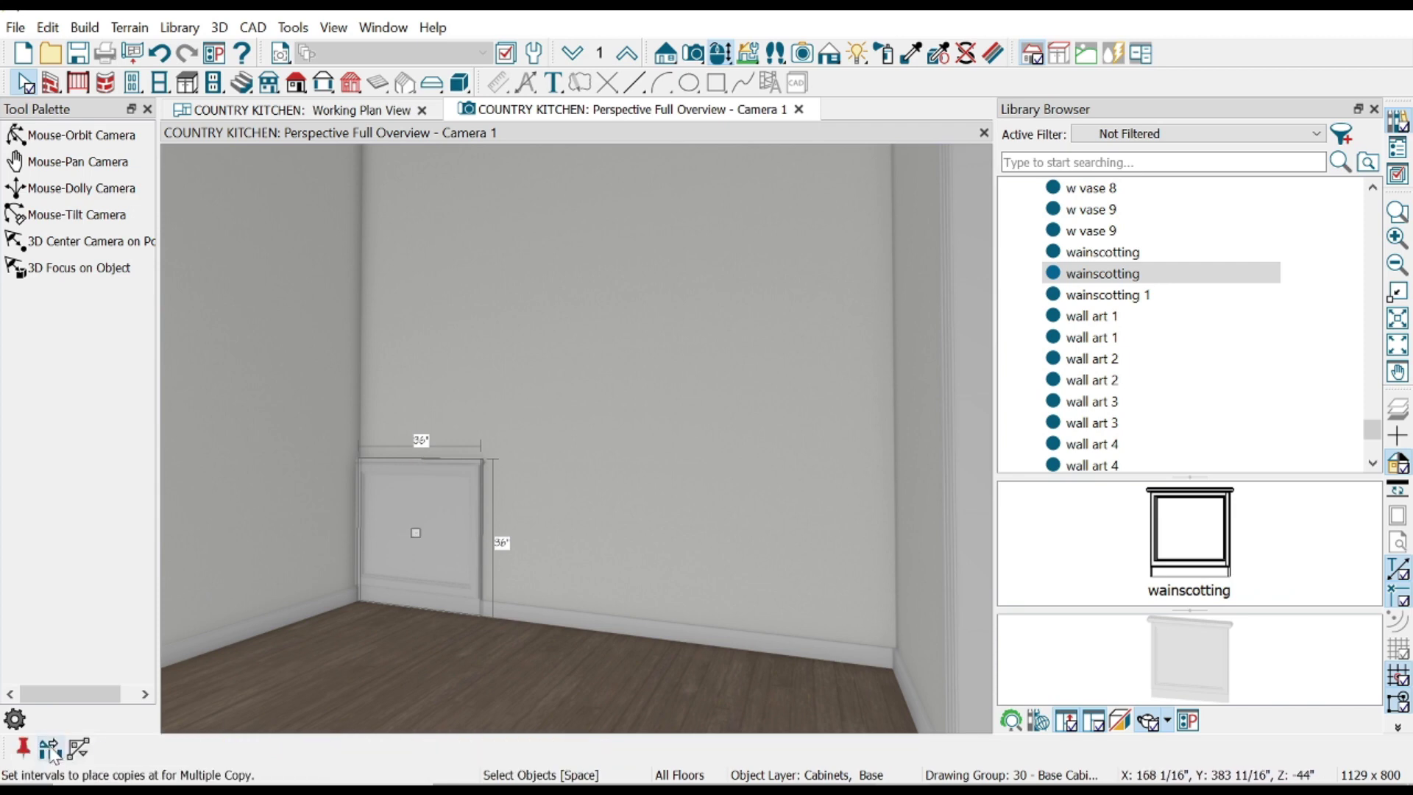
- Copy 36-inch wainscotting panels into continuous rows along two bare walls
left_click_drag(486, 533, 1148, 552)
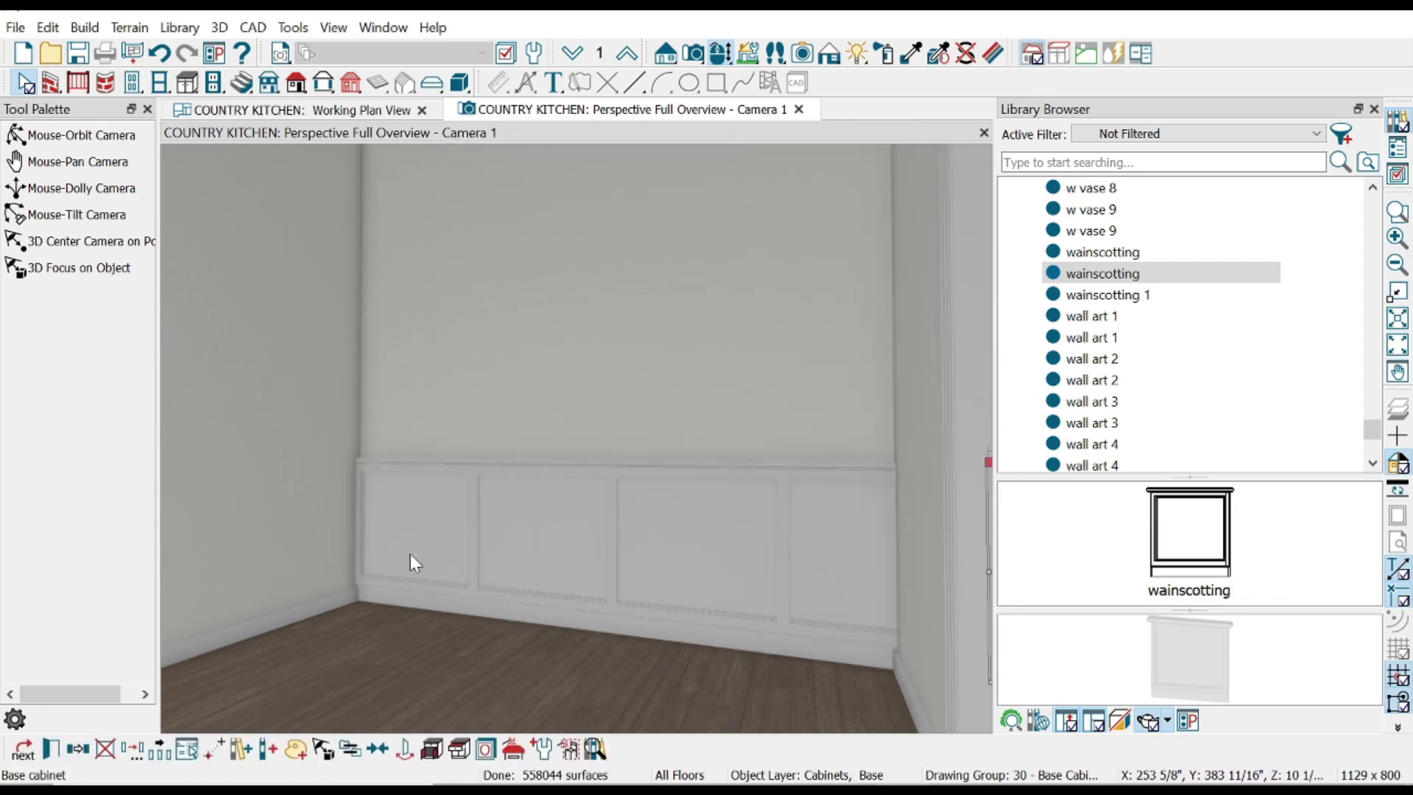
left_click(86, 215)
left_click_drag(735, 475, 646, 475)
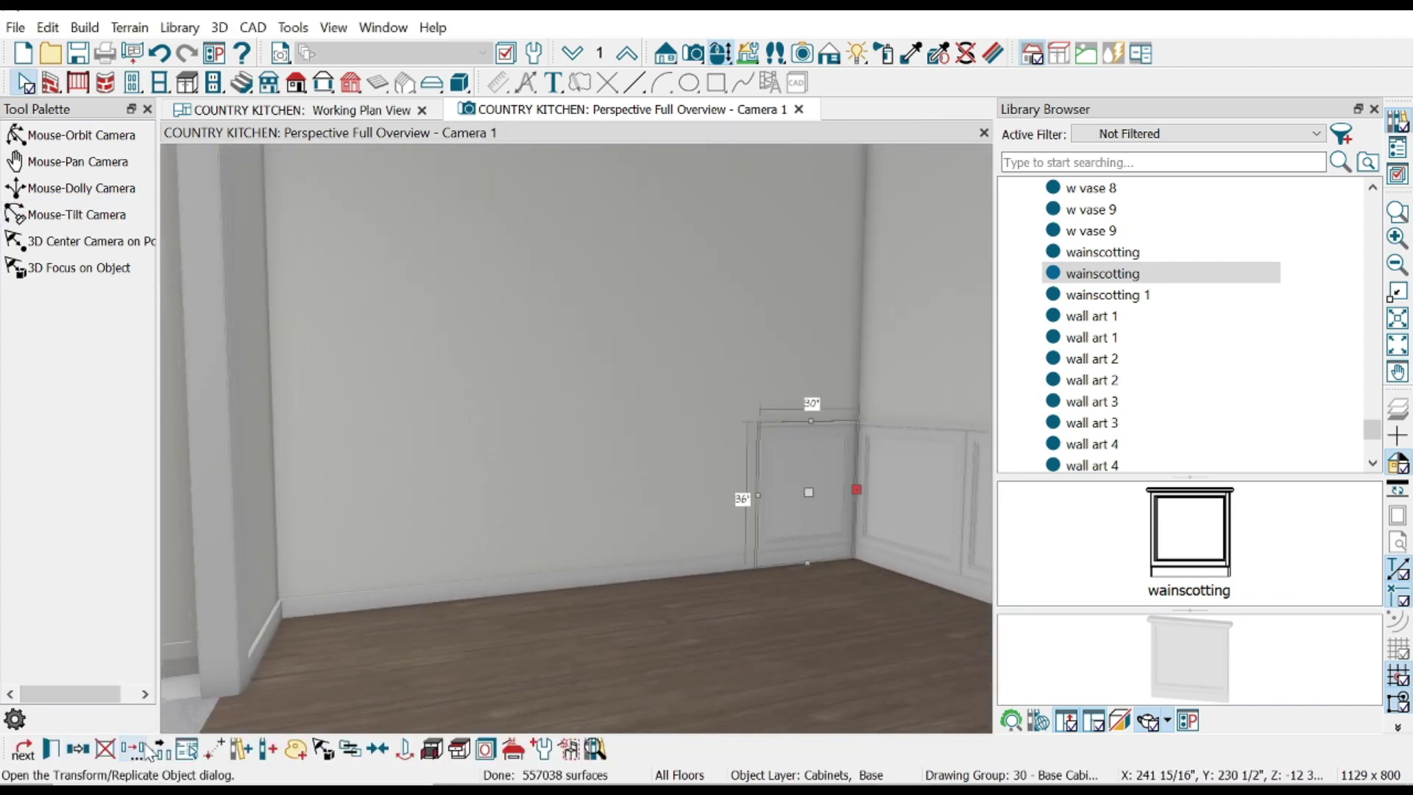
mouse_move(815, 505)
left_mouse_down()
mouse_move(622, 562)
mouse_move(796, 511)
left_mouse_up()
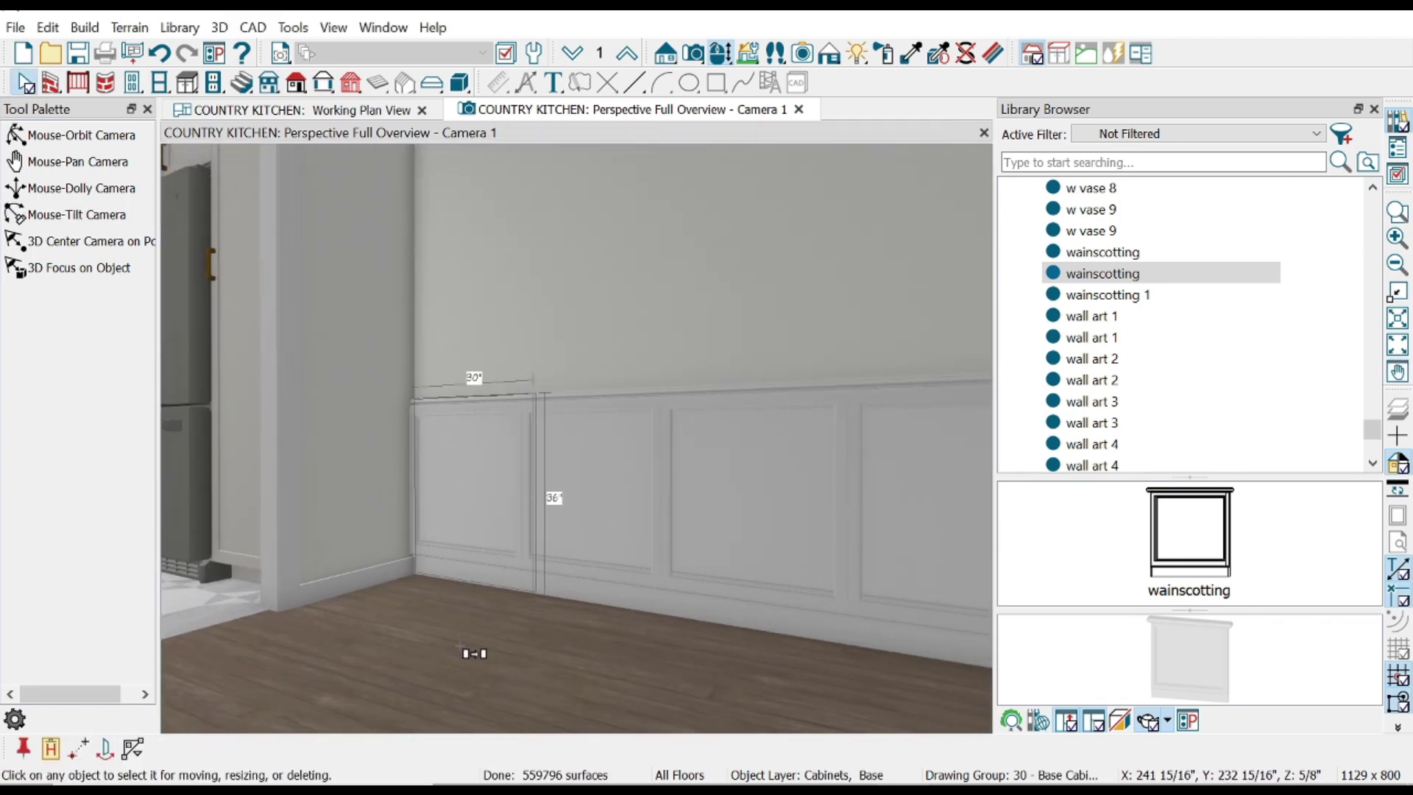
- Delete the stray wainscotting panel beside the kitchen doorway
left_click_drag(659, 541, 845, 660)
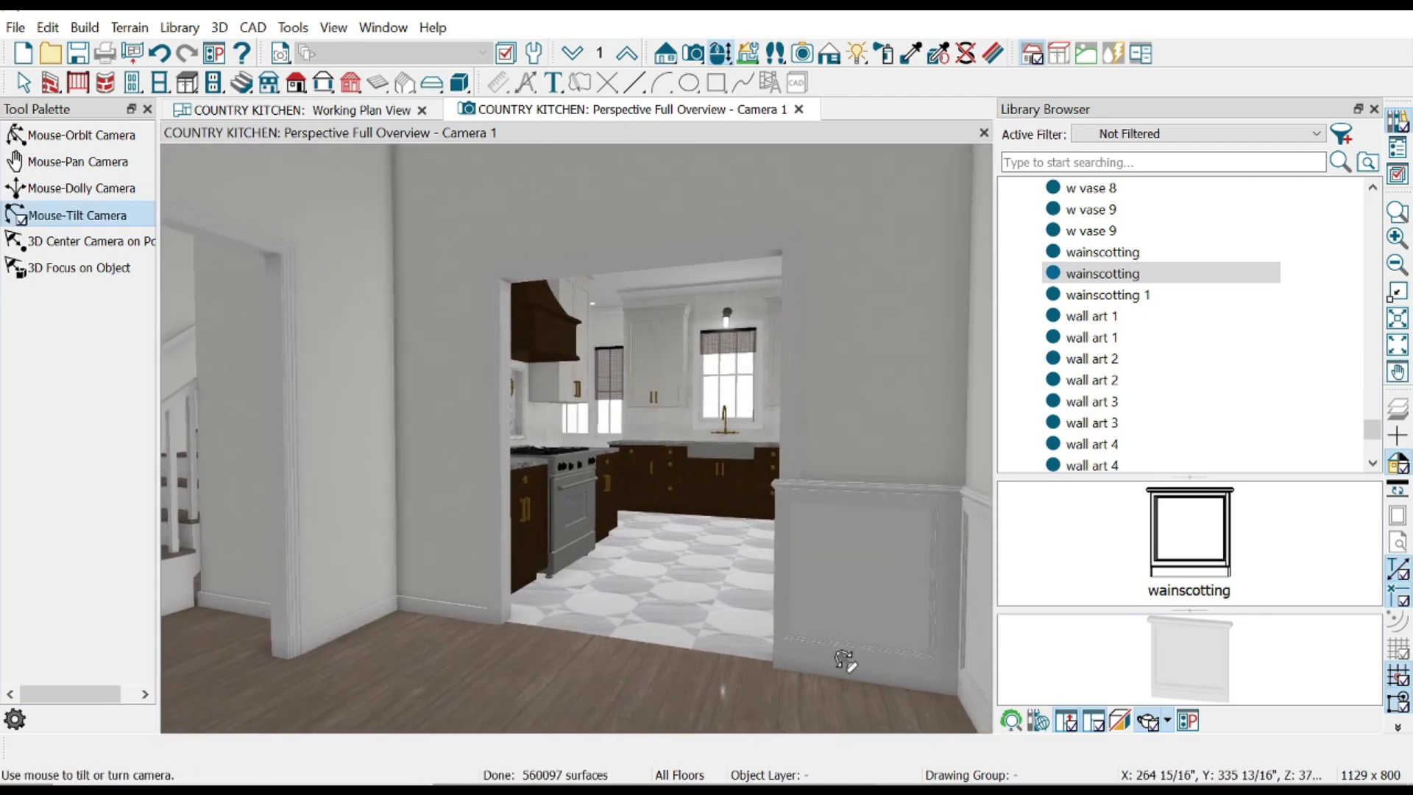
left_click(844, 660)
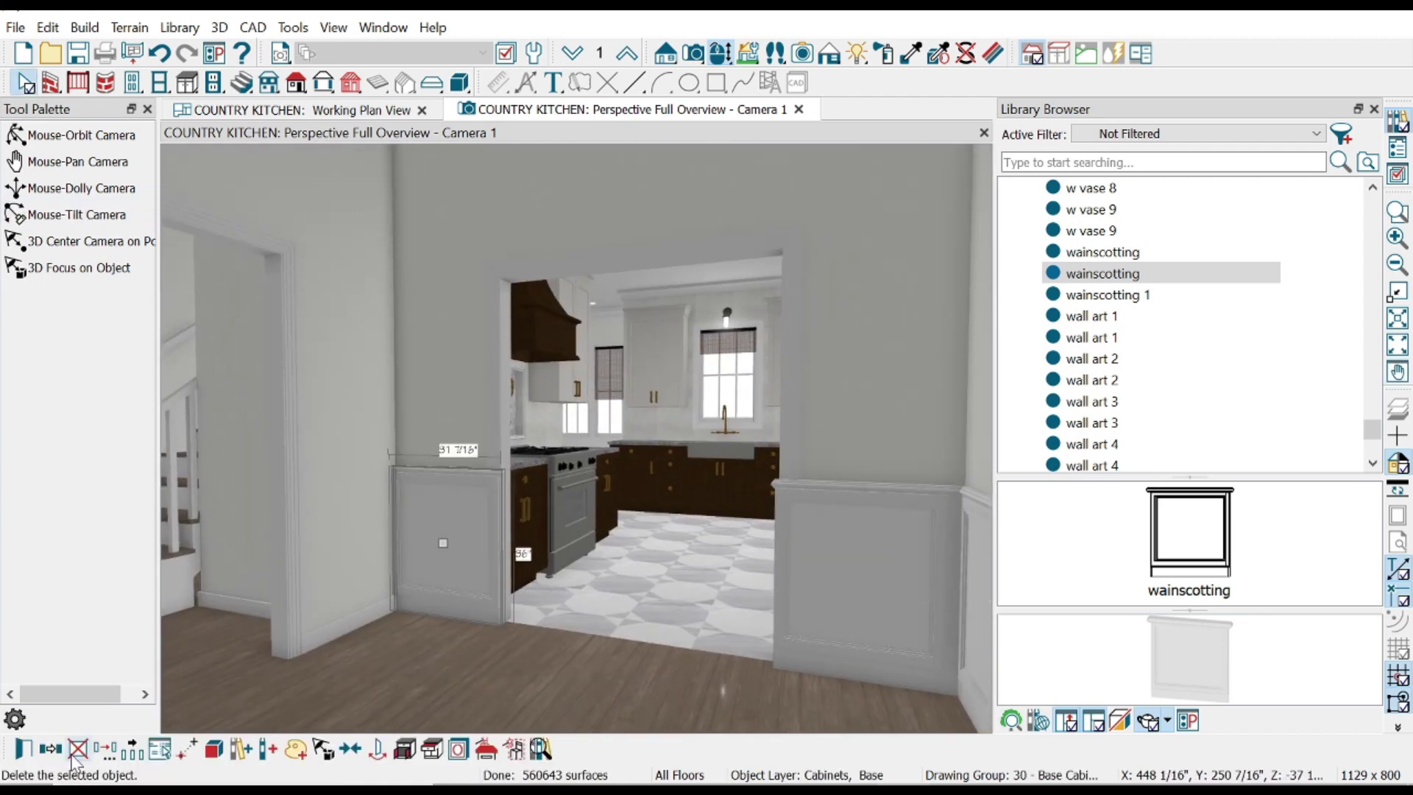
left_click(75, 766)
left_click(76, 214)
mouse_move(515, 515)
left_mouse_down()
mouse_move(722, 536)
mouse_move(521, 553)
left_mouse_up()
- Select the remaining wainscotting panels in the row along the wall
key("space")
left_click(521, 553)
left_click(330, 533, "shift")
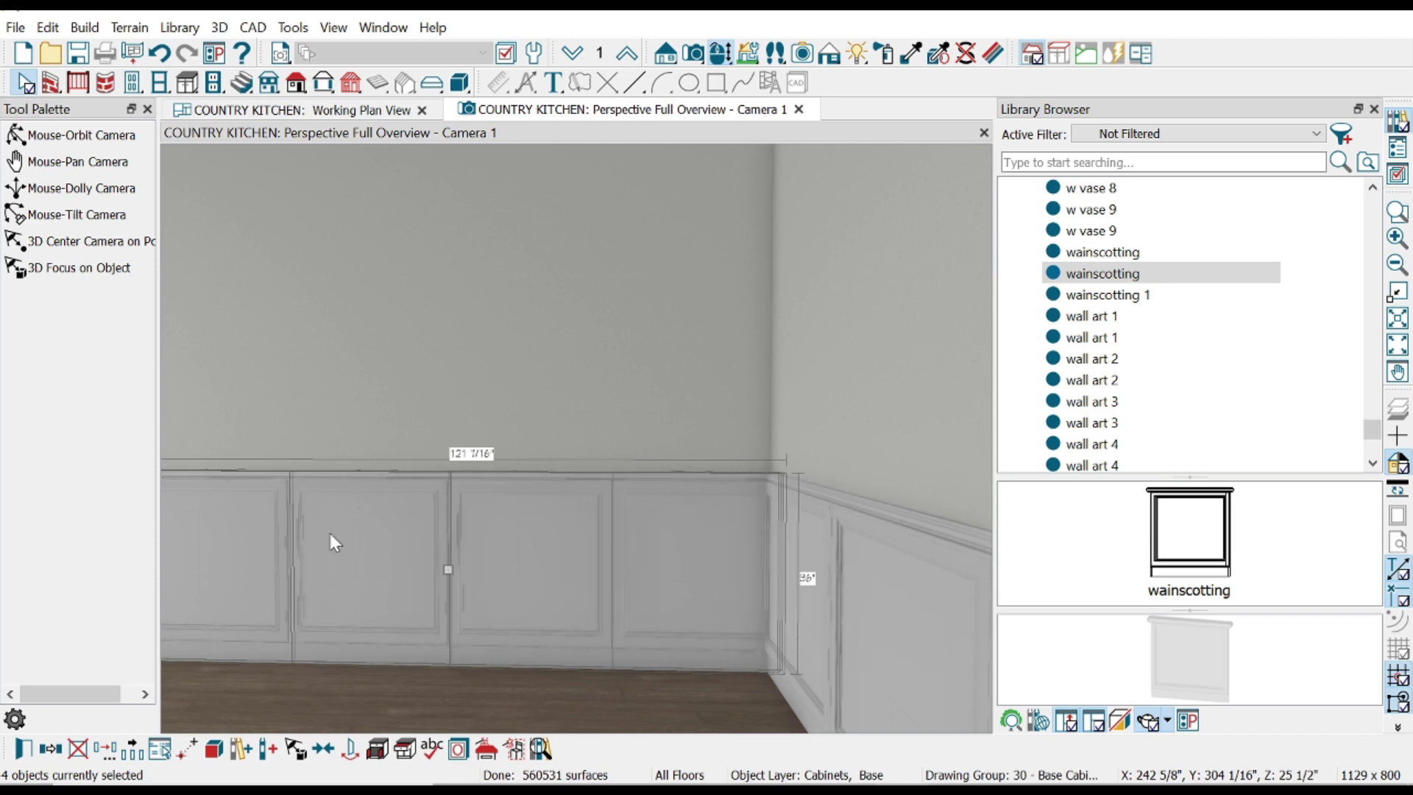
scroll(236, 543, "down", 3)
left_click(259, 602)
key("space")
mouse_move(259, 602)
left_mouse_down()
mouse_move(334, 465)
mouse_move(254, 442)
left_mouse_up()
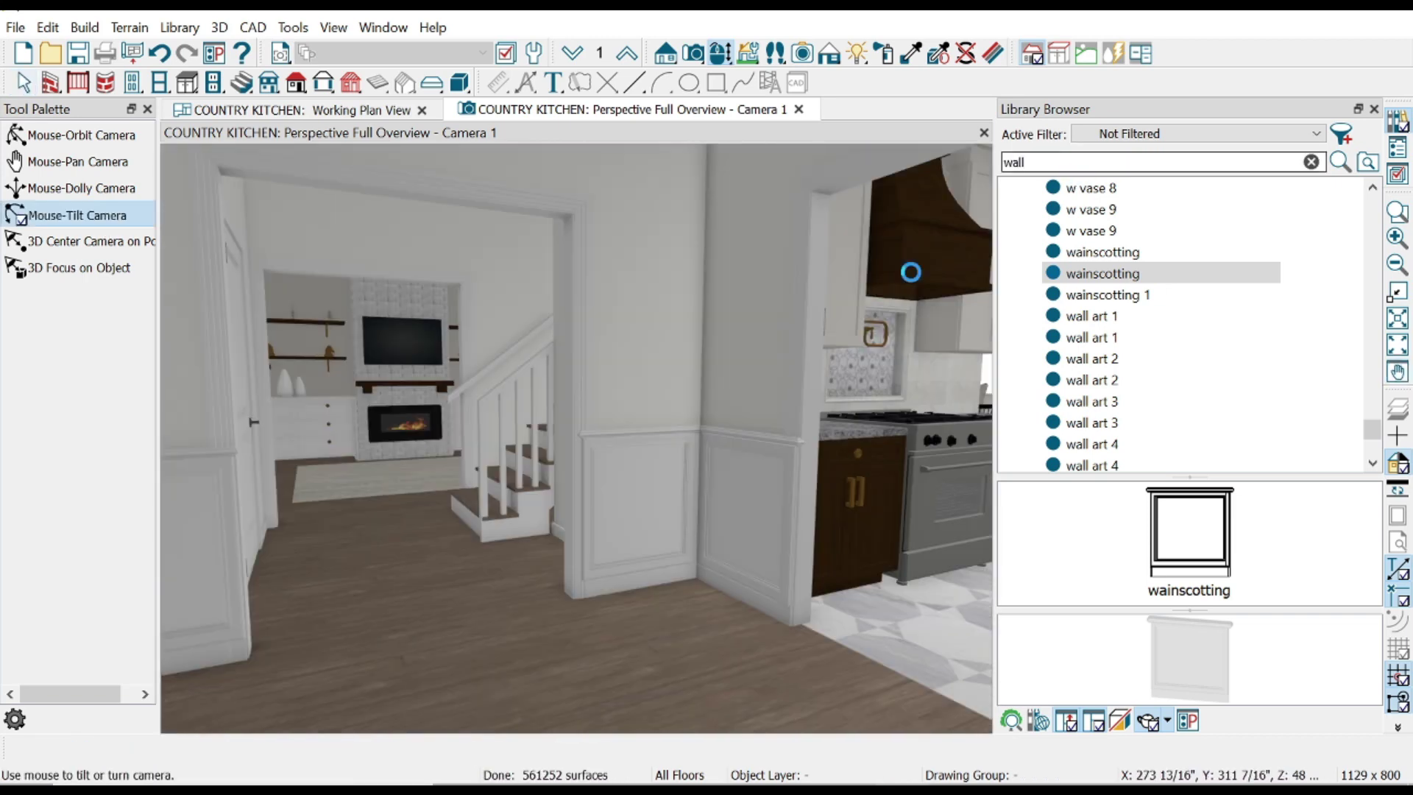
- Search 'paper' and apply Zenith (Platinum) wallpaper above the wainscotting
type("paper")
scroll(912, 340, "up", 3)
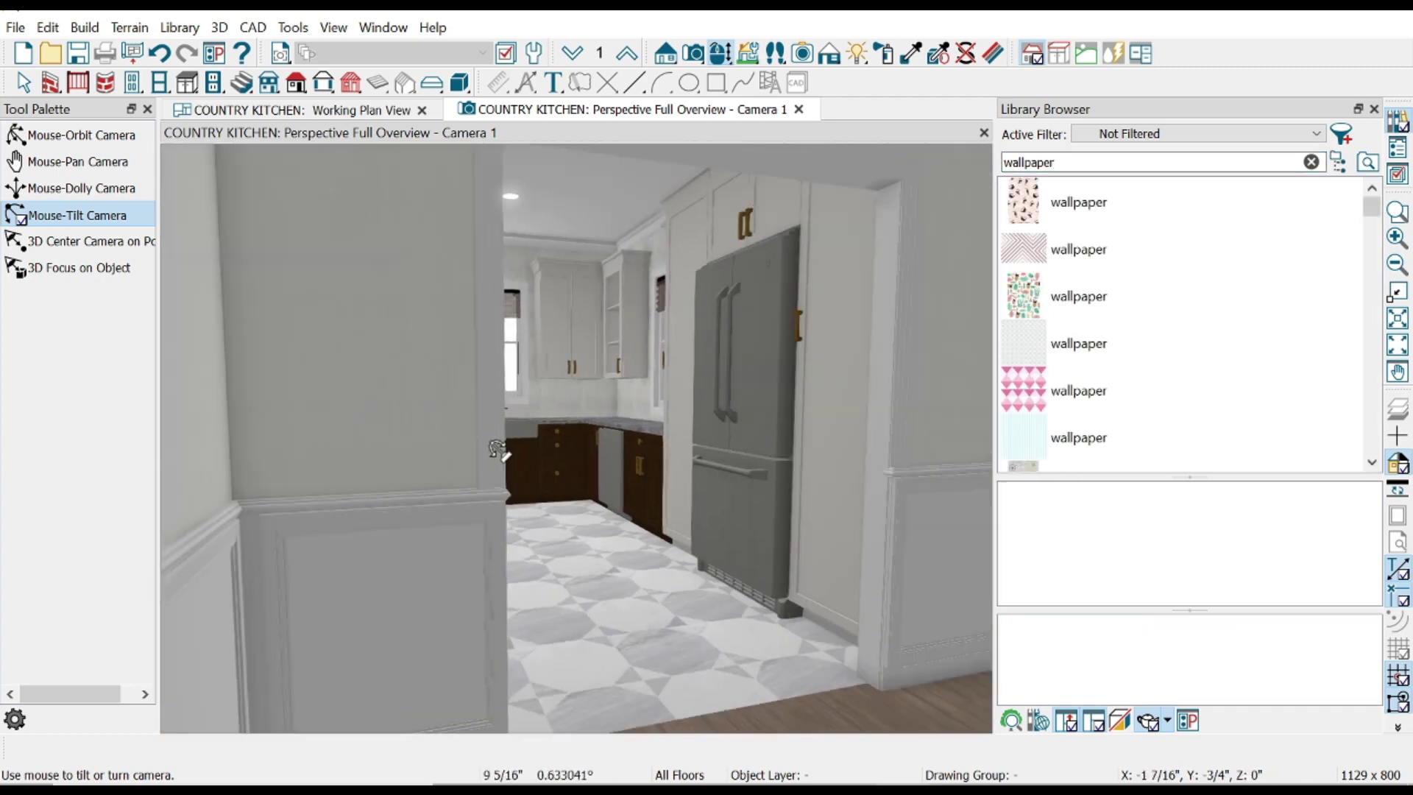
mouse_move(321, 459)
left_mouse_down()
mouse_move(694, 425)
mouse_move(515, 441)
left_mouse_up()
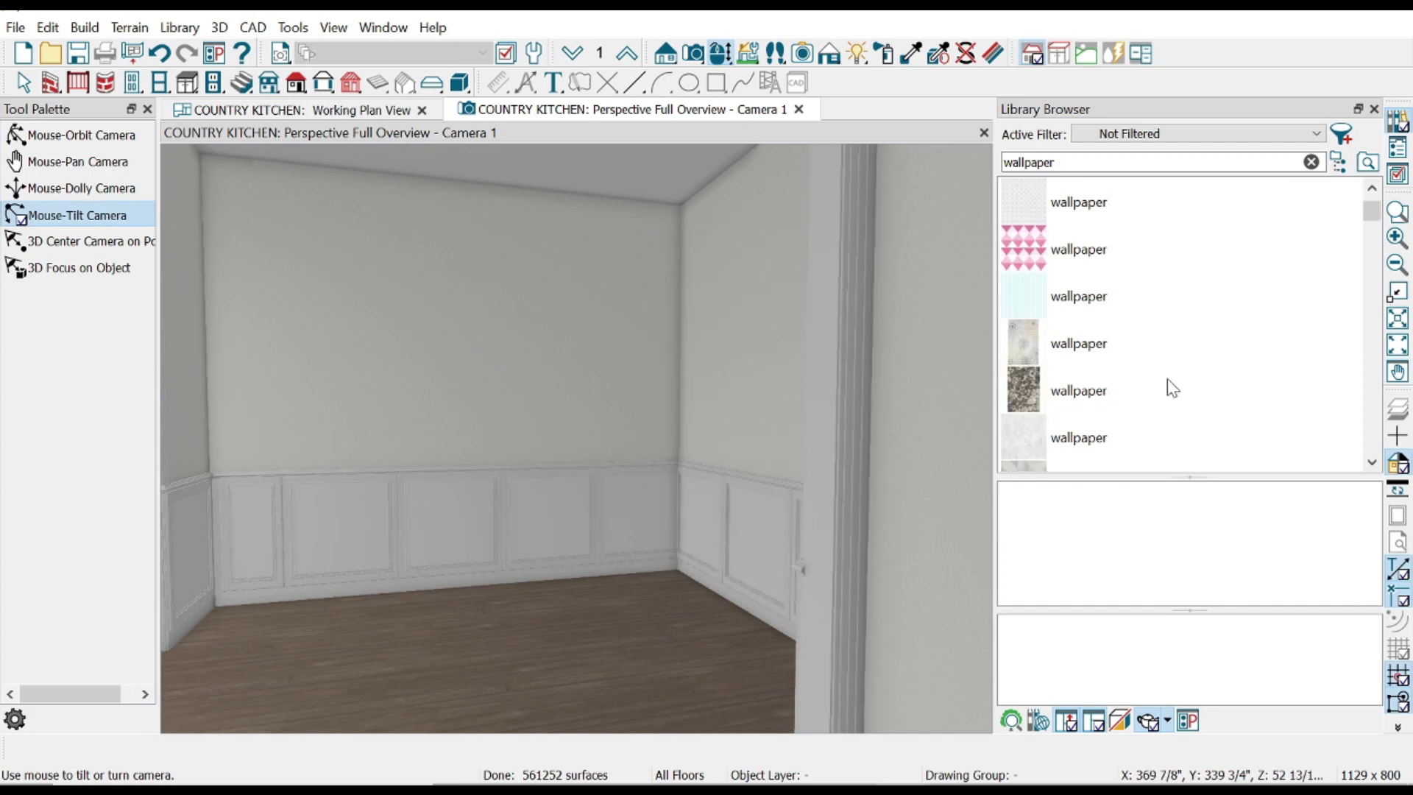
scroll(1178, 331, "down", 15)
left_click(1197, 343)
left_click(584, 366)
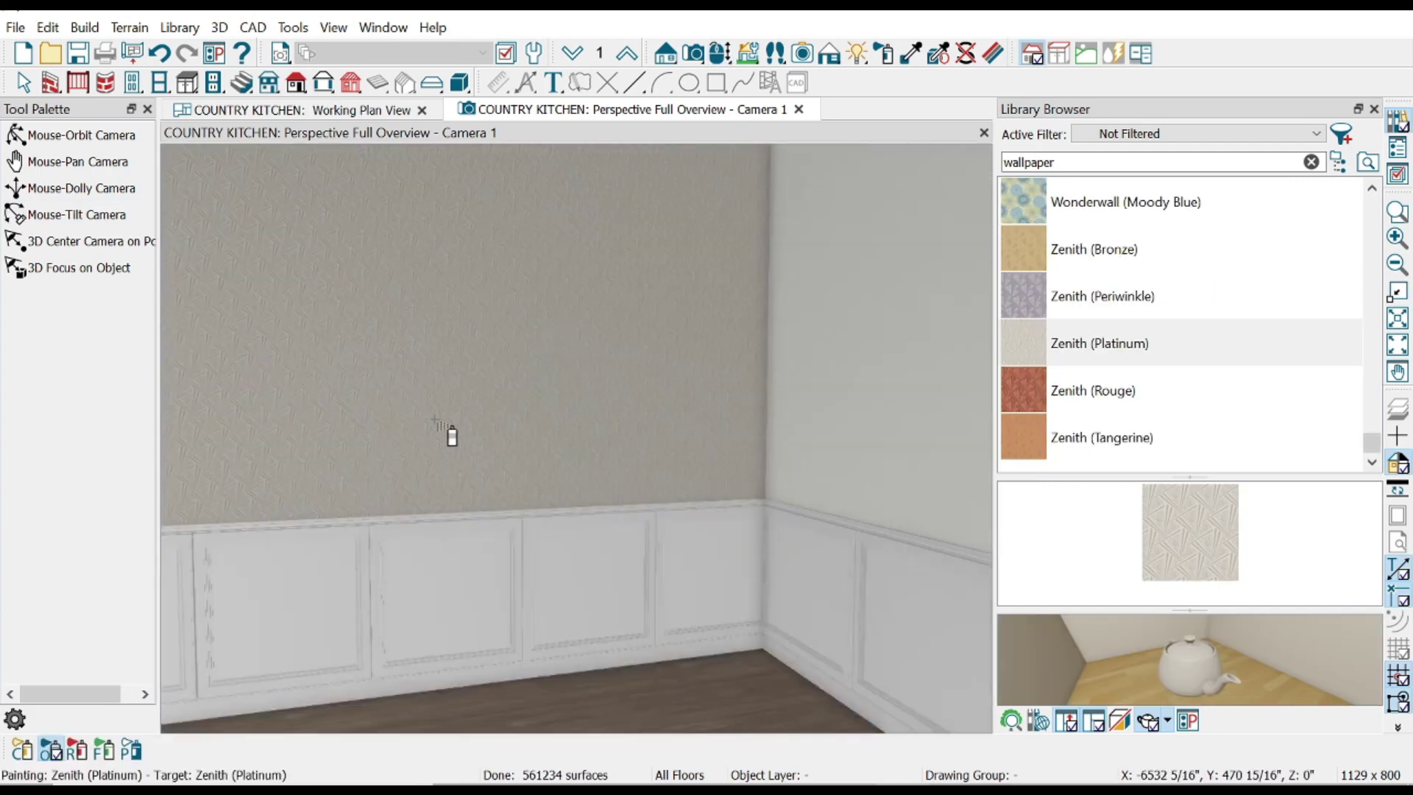
- Paint the hall room's walls with Interlock Wall (Silver) wallpaper
mouse_move(451, 434)
middle_mouse_down()
mouse_move(765, 375)
mouse_move(527, 386)
middle_mouse_up()
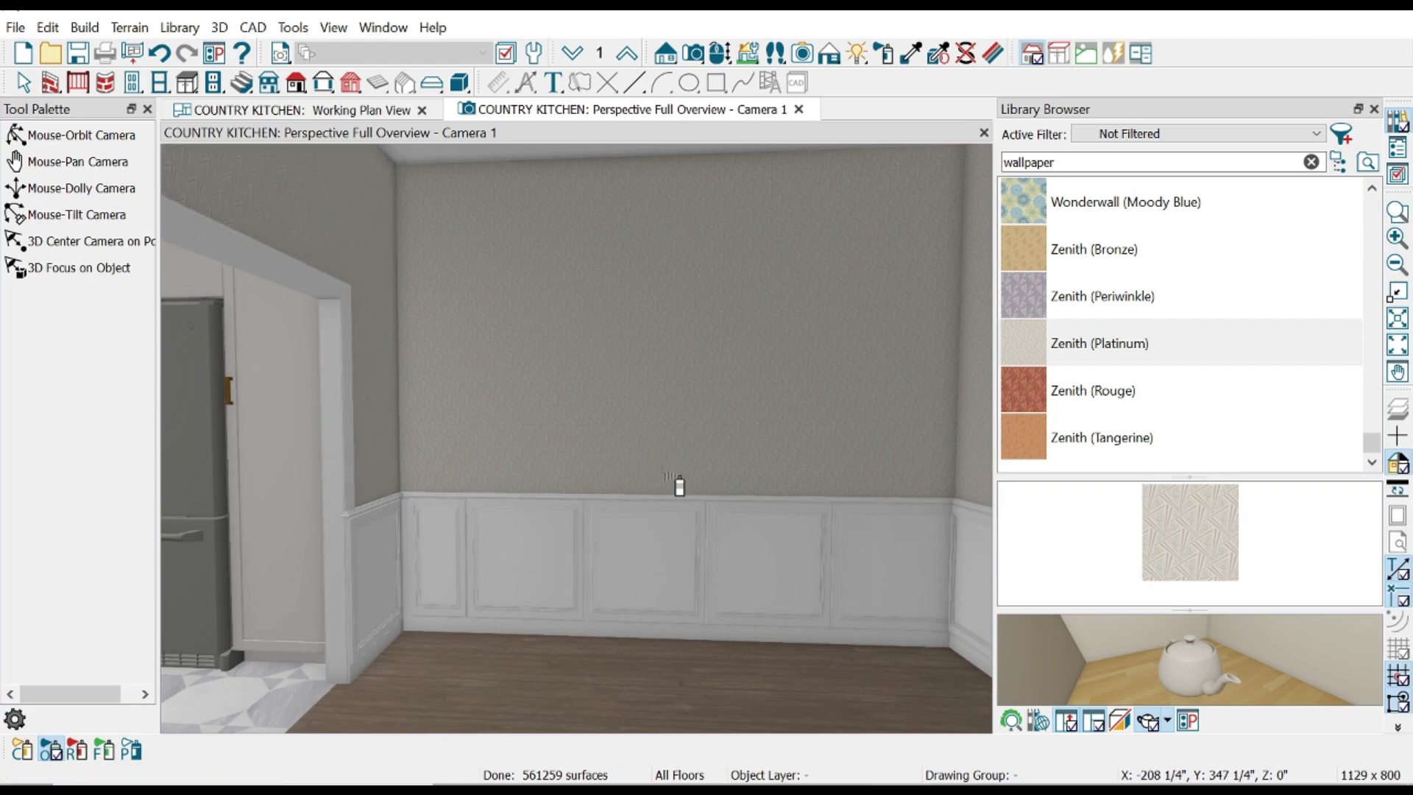
mouse_move(682, 482)
middle_mouse_down()
mouse_move(710, 438)
mouse_move(567, 493)
middle_mouse_up()
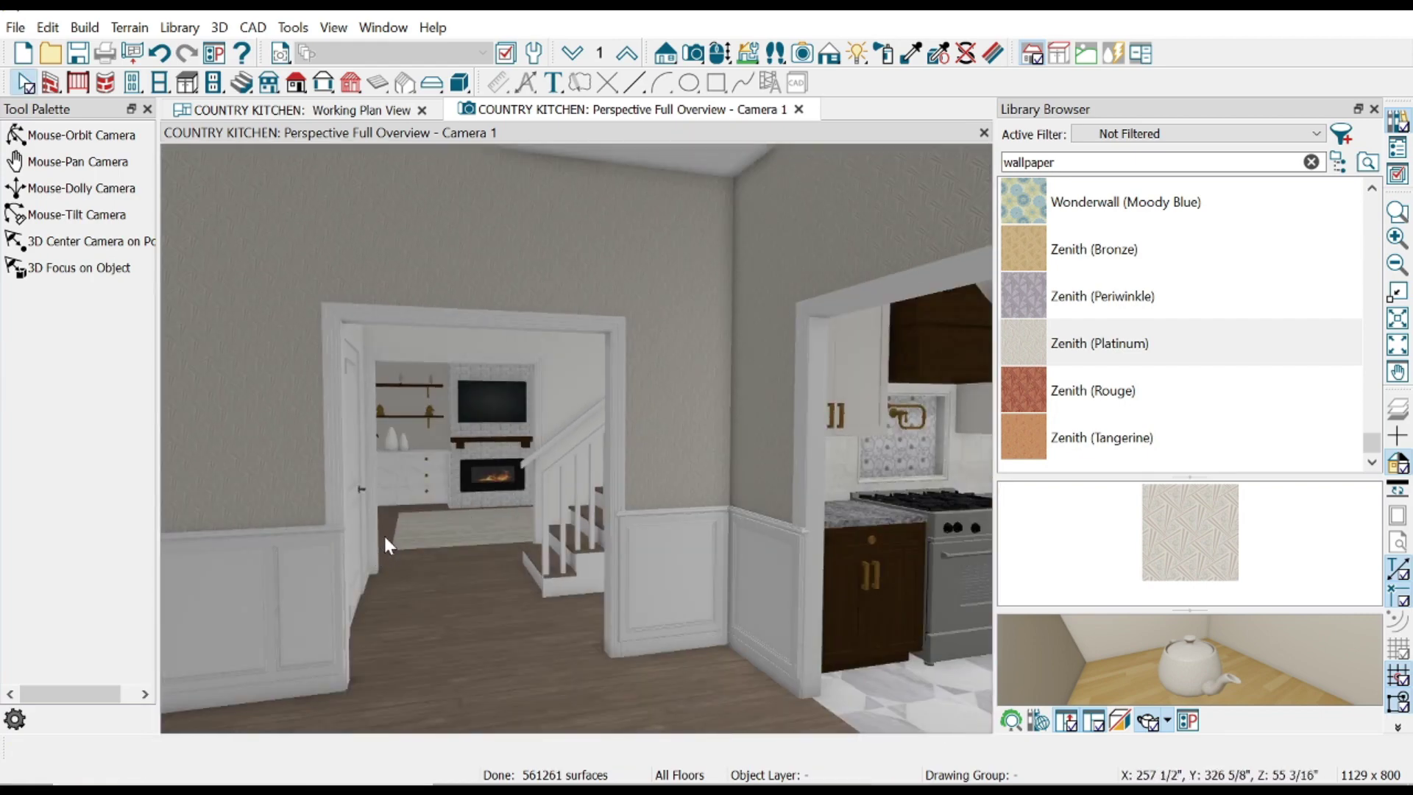
left_click(386, 544)
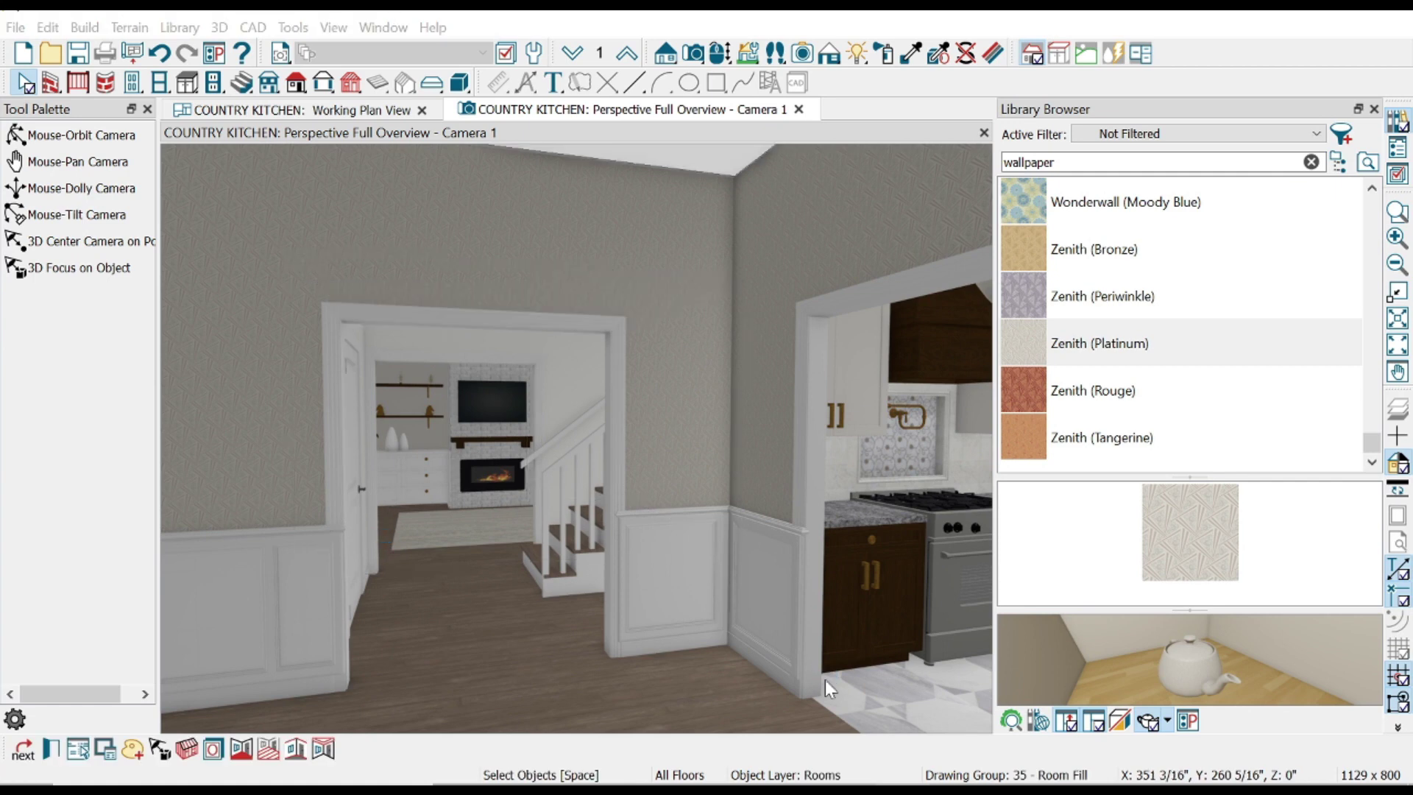
left_click(911, 53)
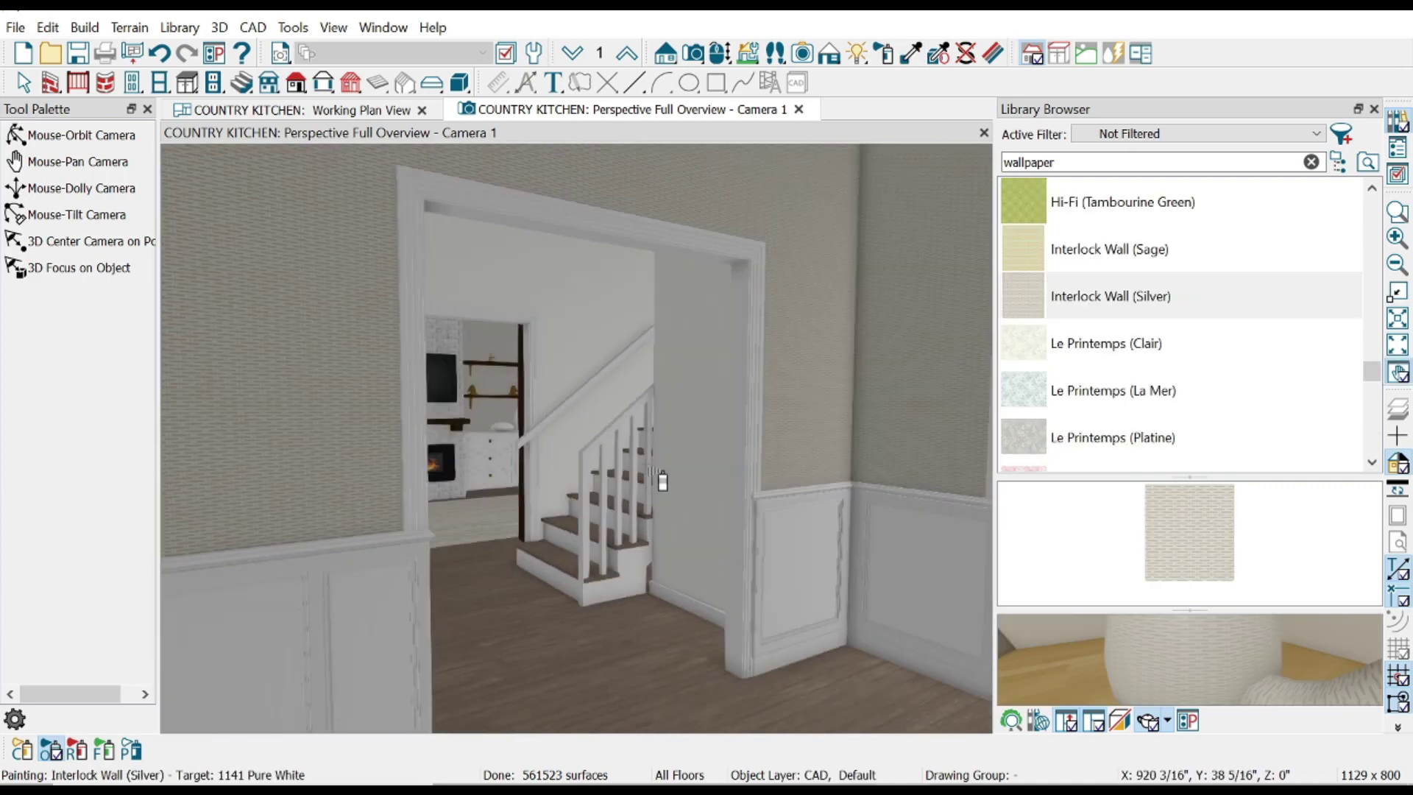
middle_click_drag(660, 480, 779, 434)
mouse_move(594, 488)
middle_mouse_down()
mouse_move(802, 464)
mouse_move(595, 452)
middle_mouse_up()
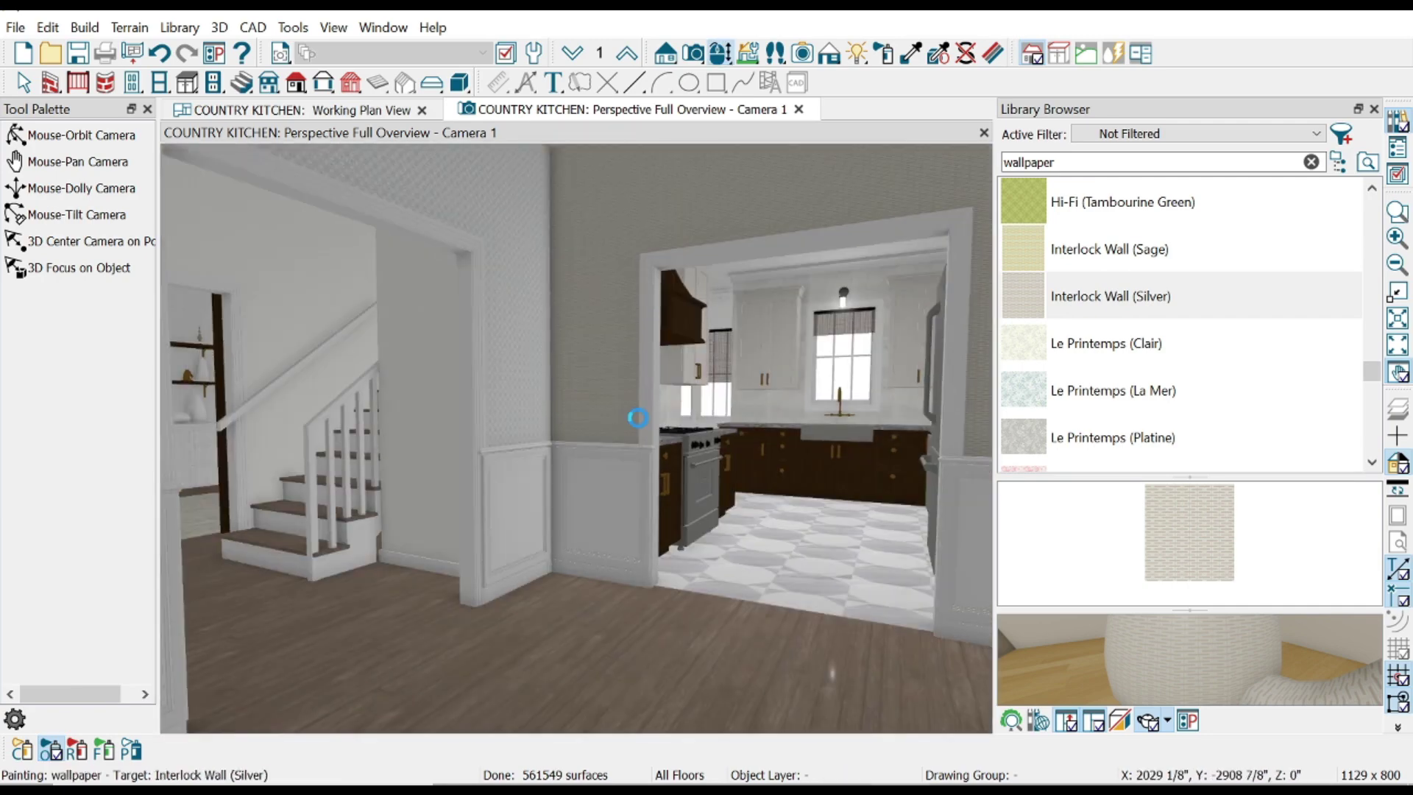
middle_click_drag(638, 417, 786, 454)
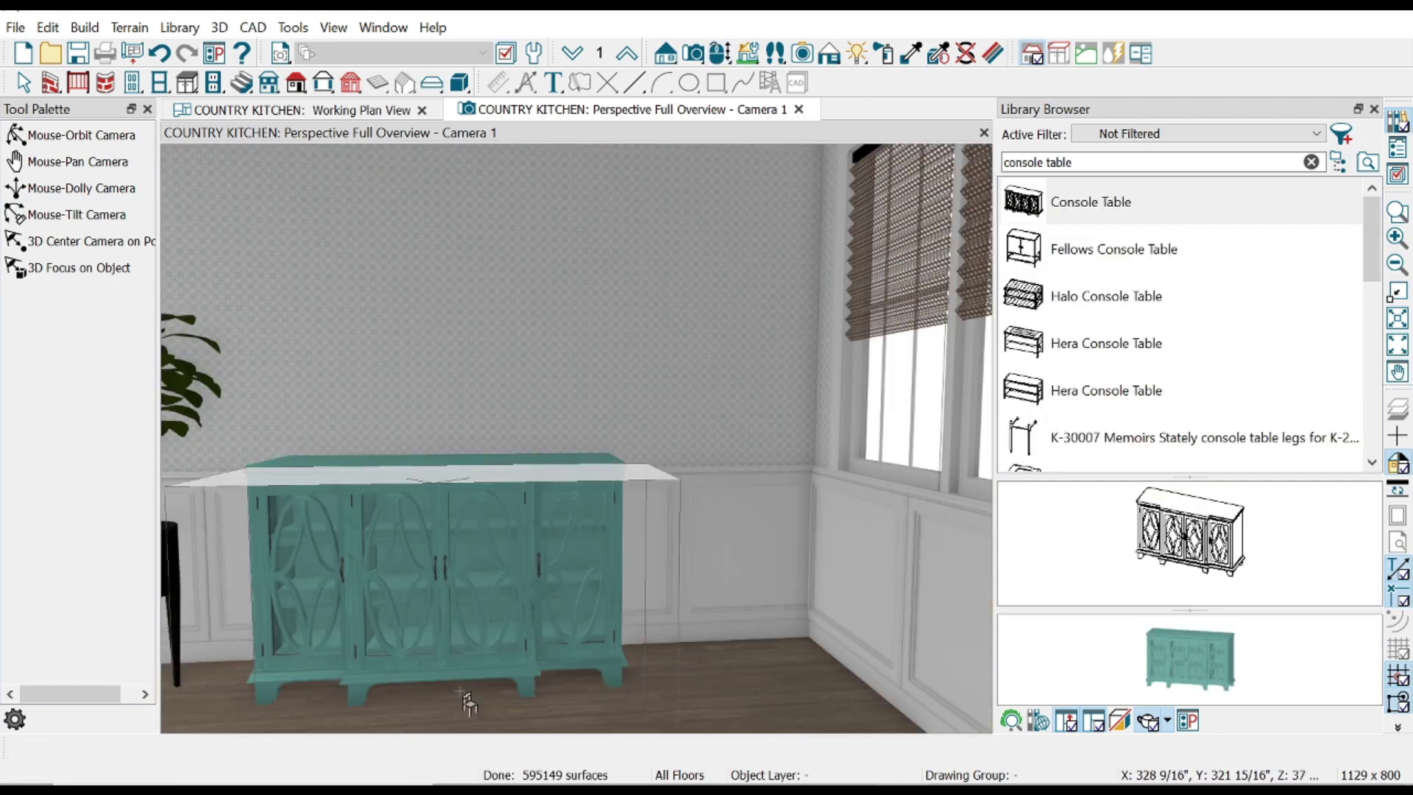
- Place the dark console table against the wall with a second potted plant on its right
left_click(468, 702)
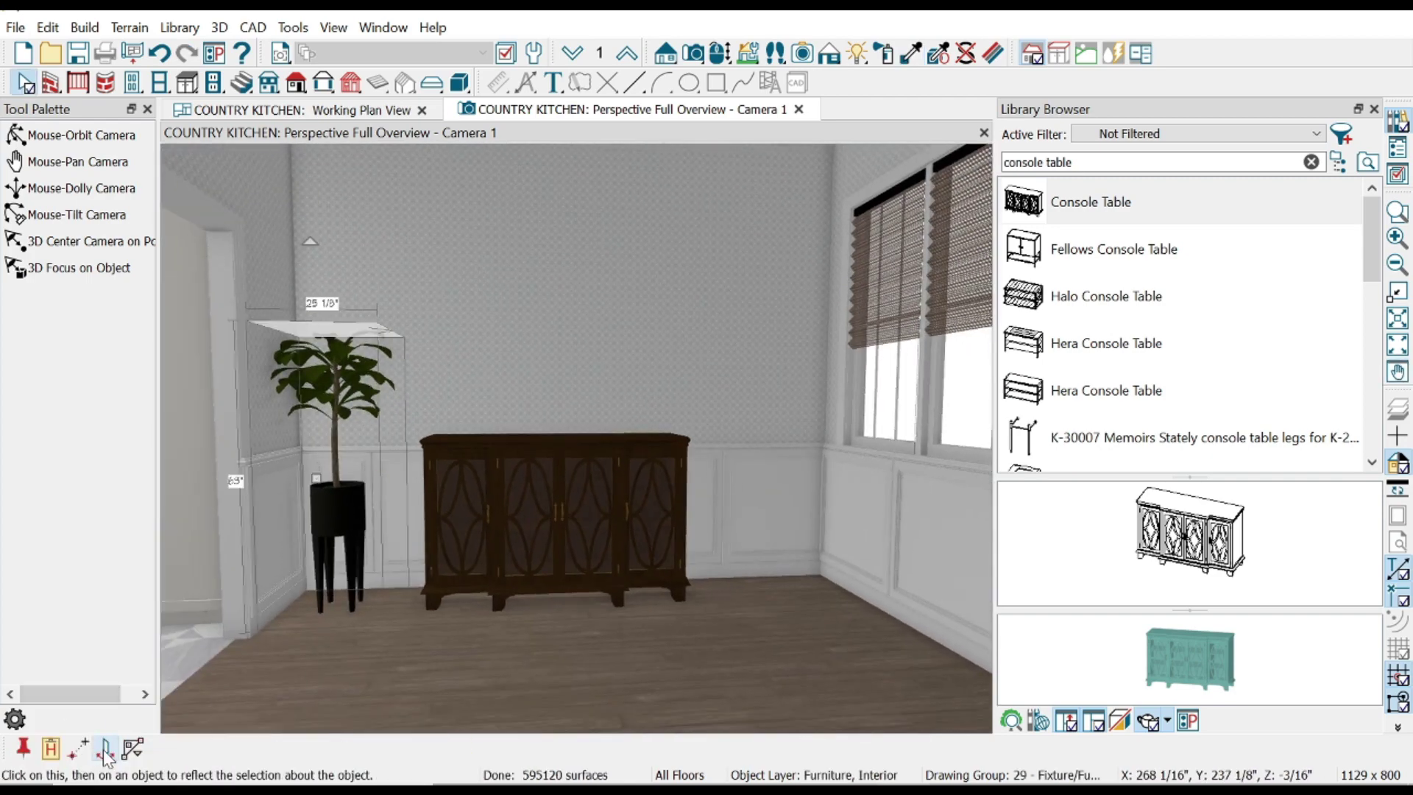
left_click(552, 624)
middle_click_drag(559, 631, 375, 460)
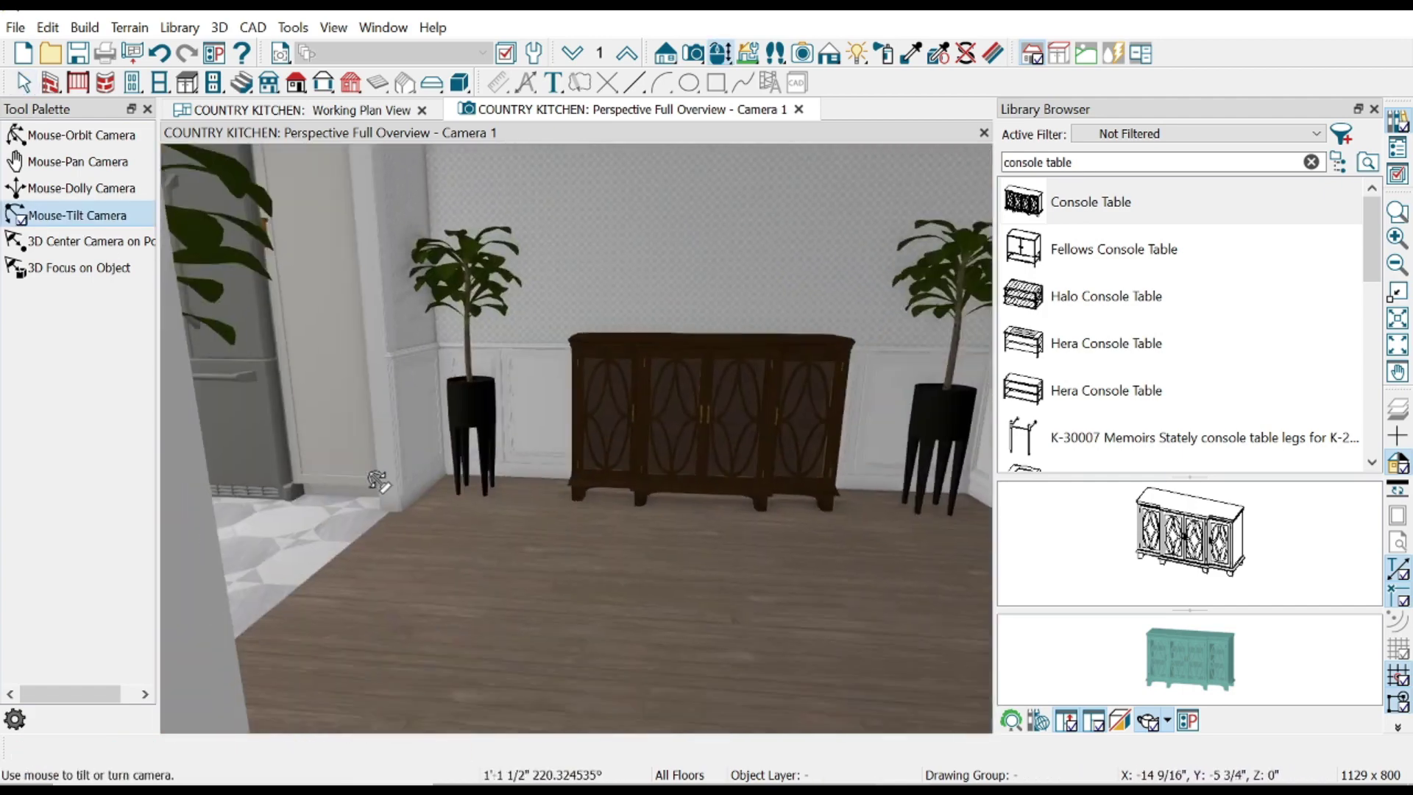
mouse_move(375, 460)
left_mouse_down()
mouse_move(655, 448)
mouse_move(868, 473)
mouse_move(738, 548)
mouse_move(627, 577)
left_mouse_up()
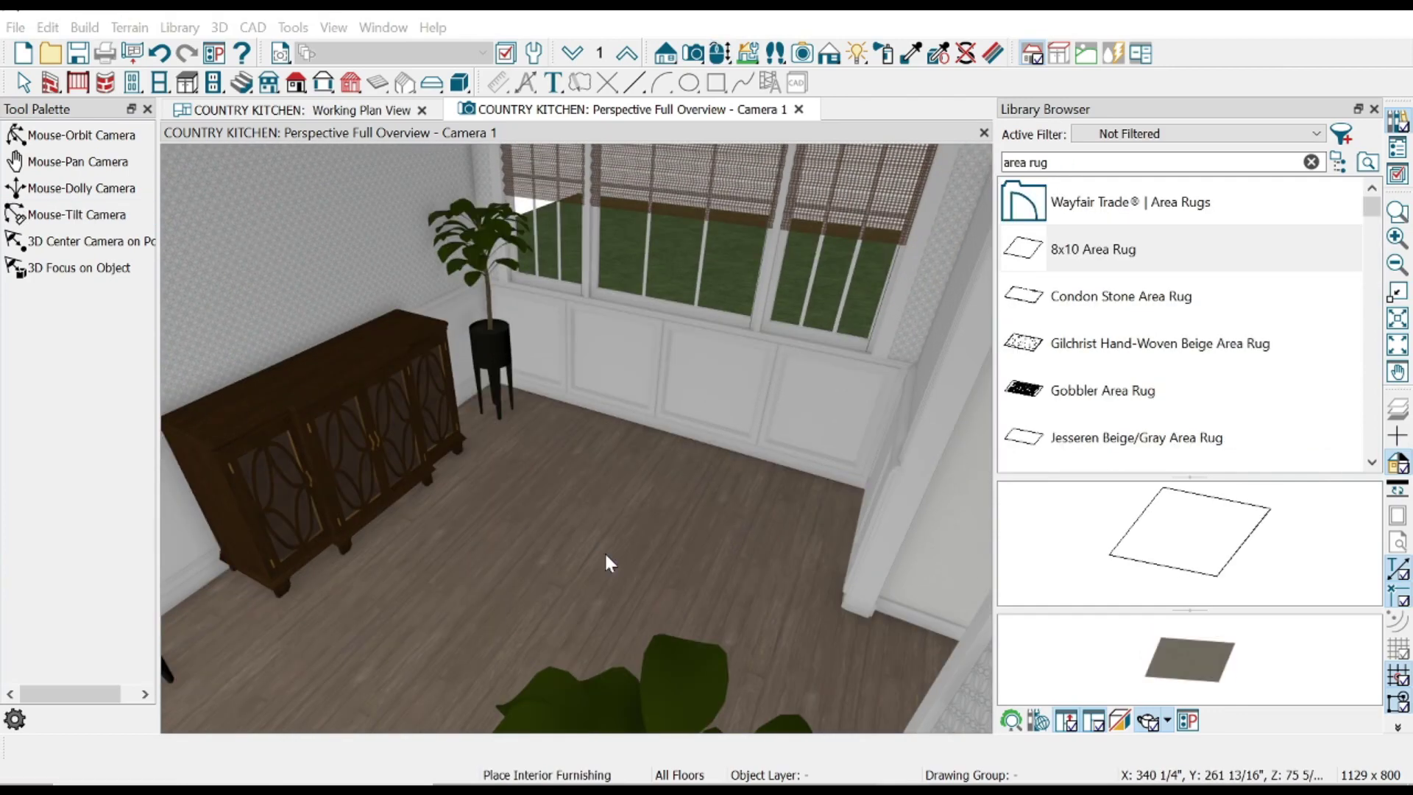
- Place an 8x10 area rug before the console, trim its sides, and paint it striped rug 3
left_click(614, 567)
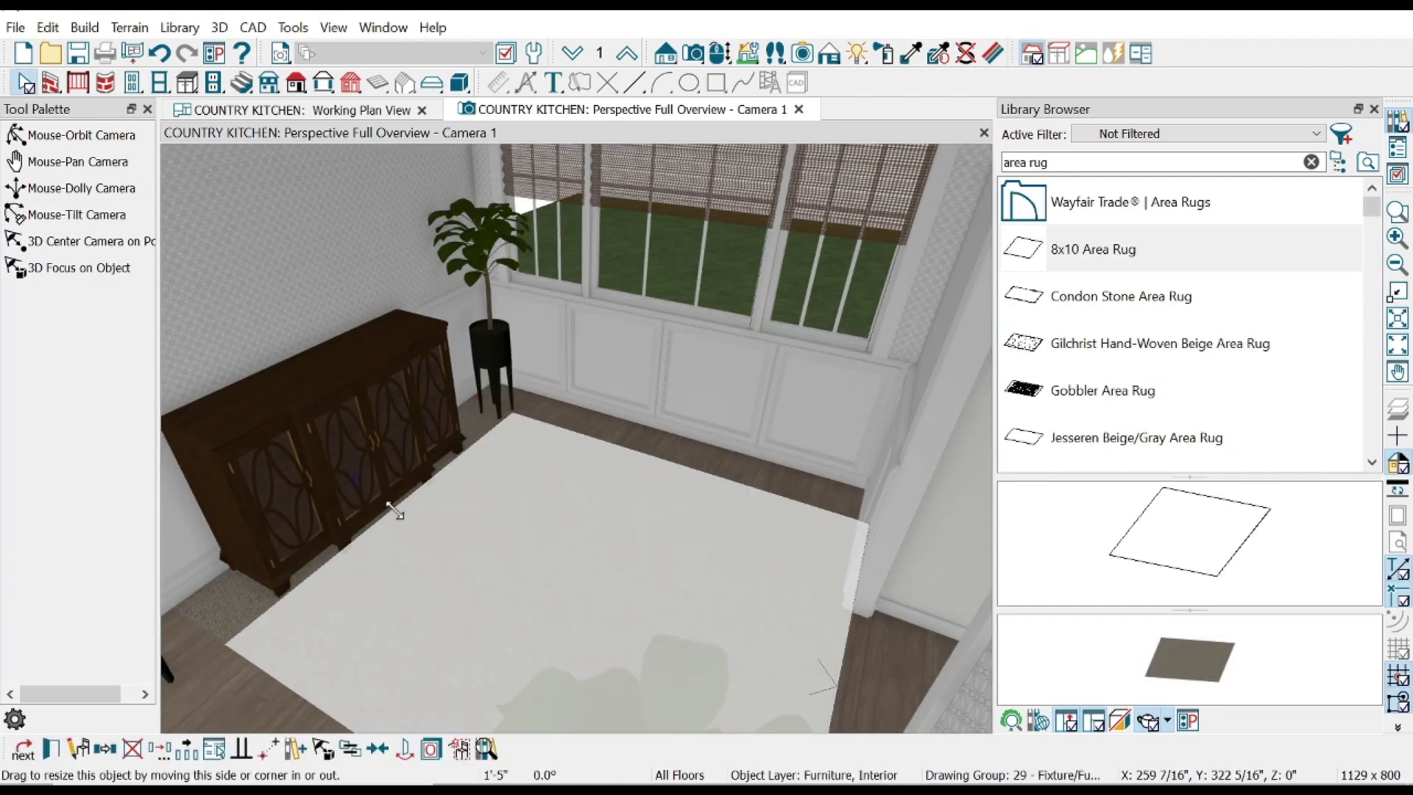
left_click_drag(787, 662, 769, 656)
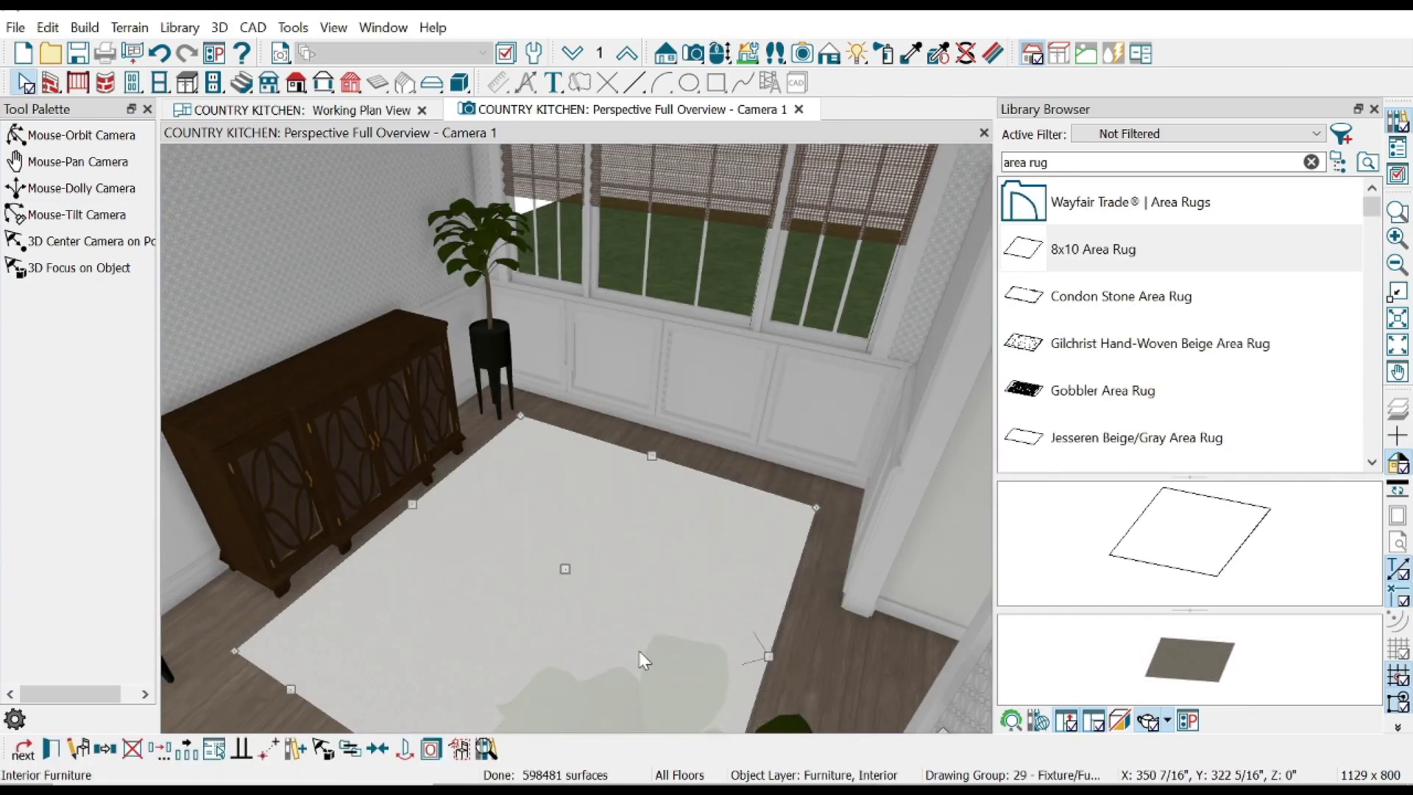
left_click_drag(577, 536, 602, 490)
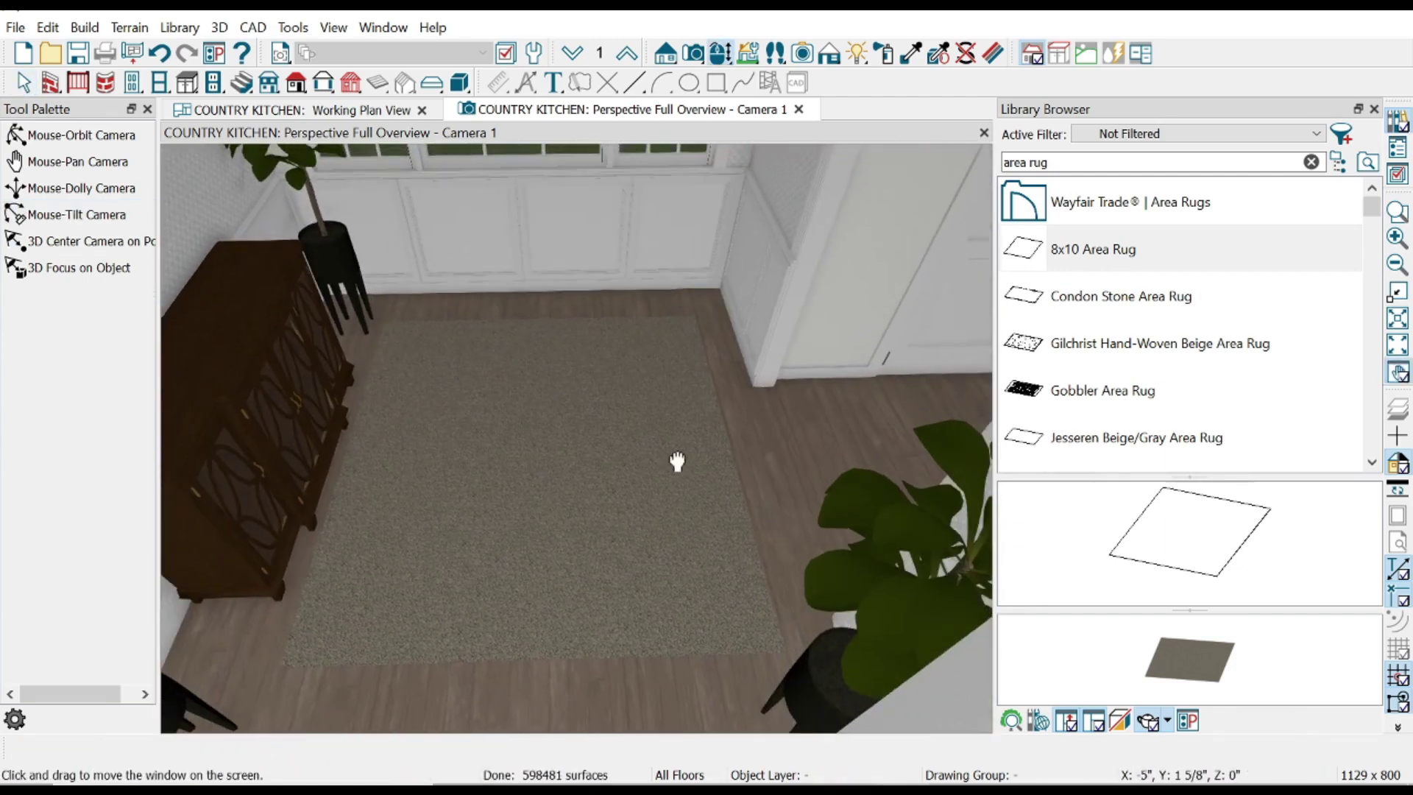
left_click(602, 490)
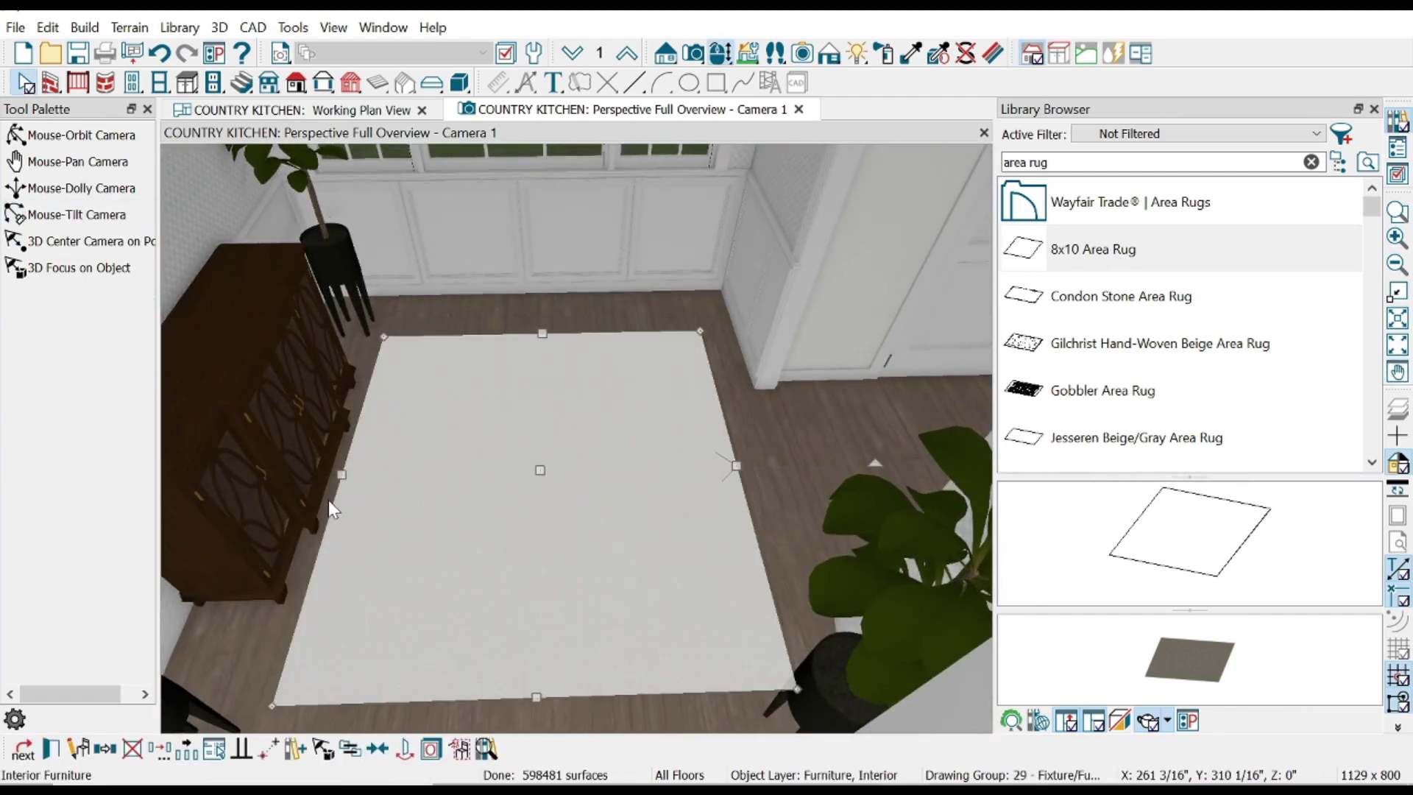
key("Left")
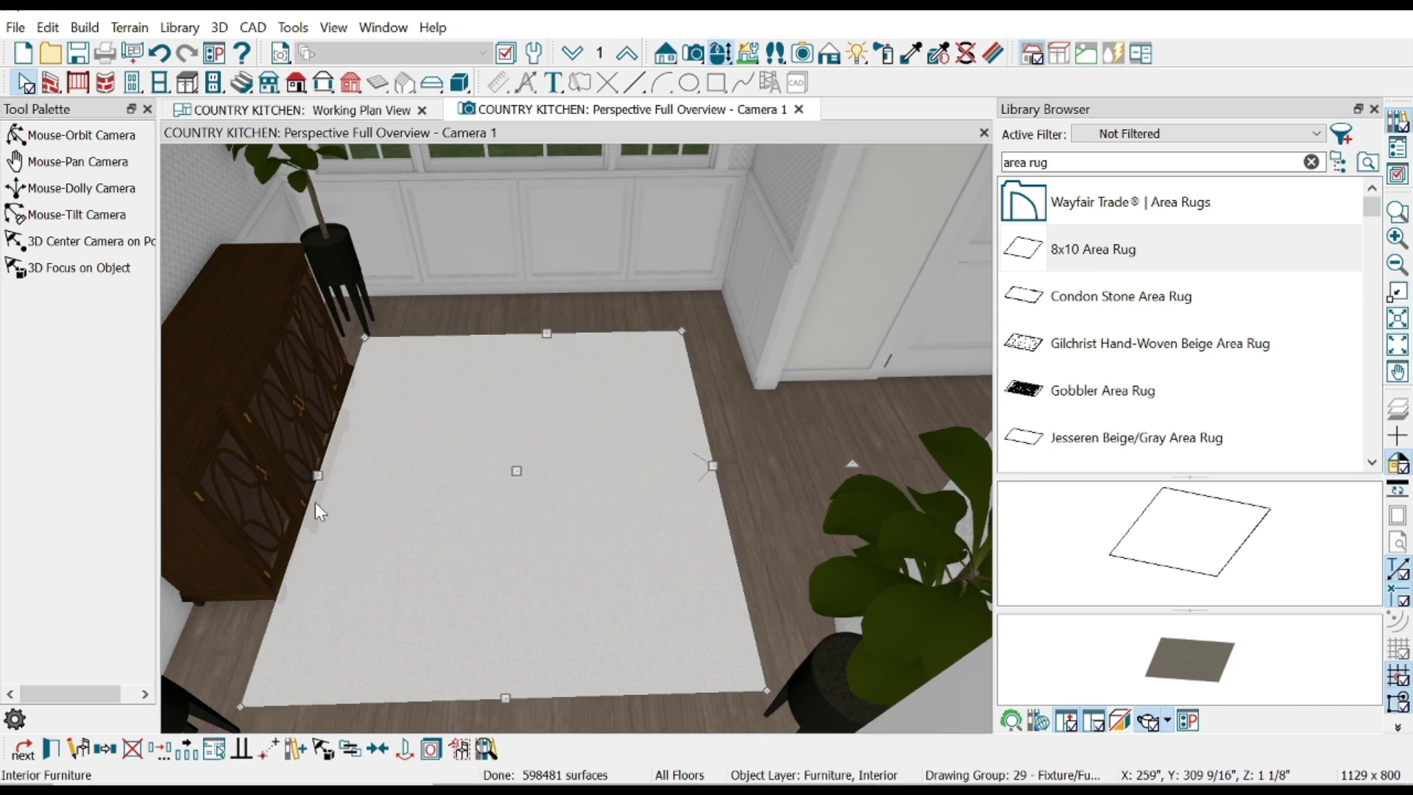
left_click_drag(326, 479, 336, 503)
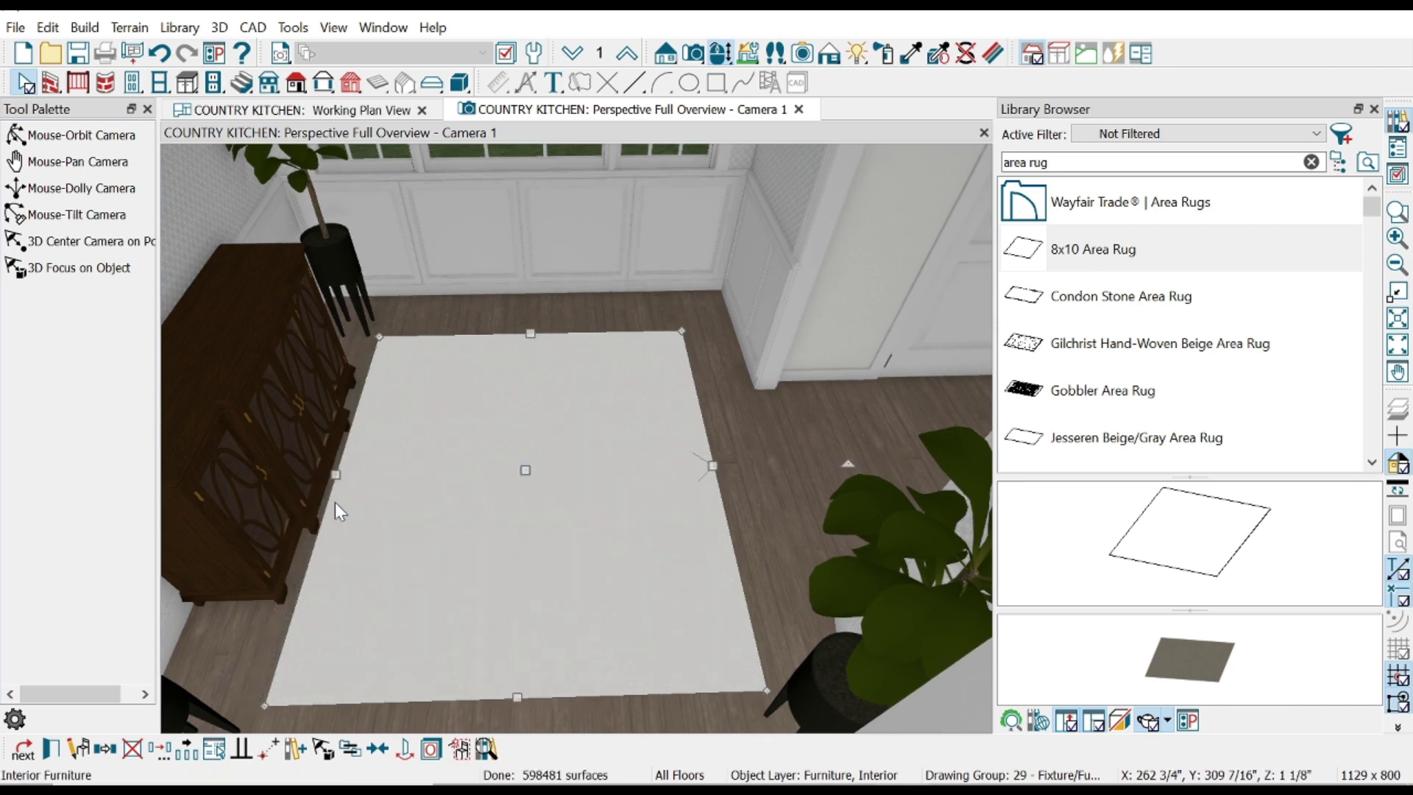
key("Escape")
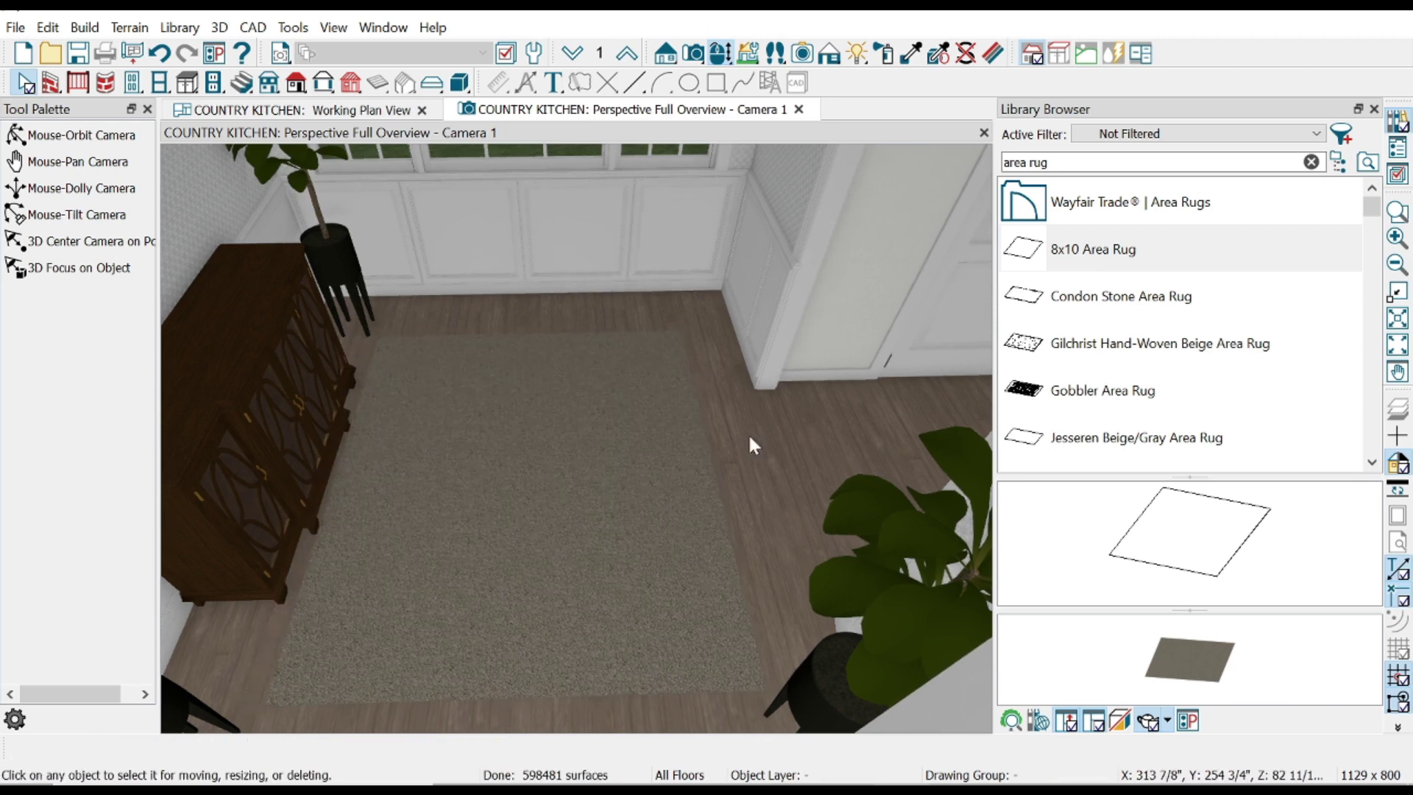
type("rug")
left_click(643, 495)
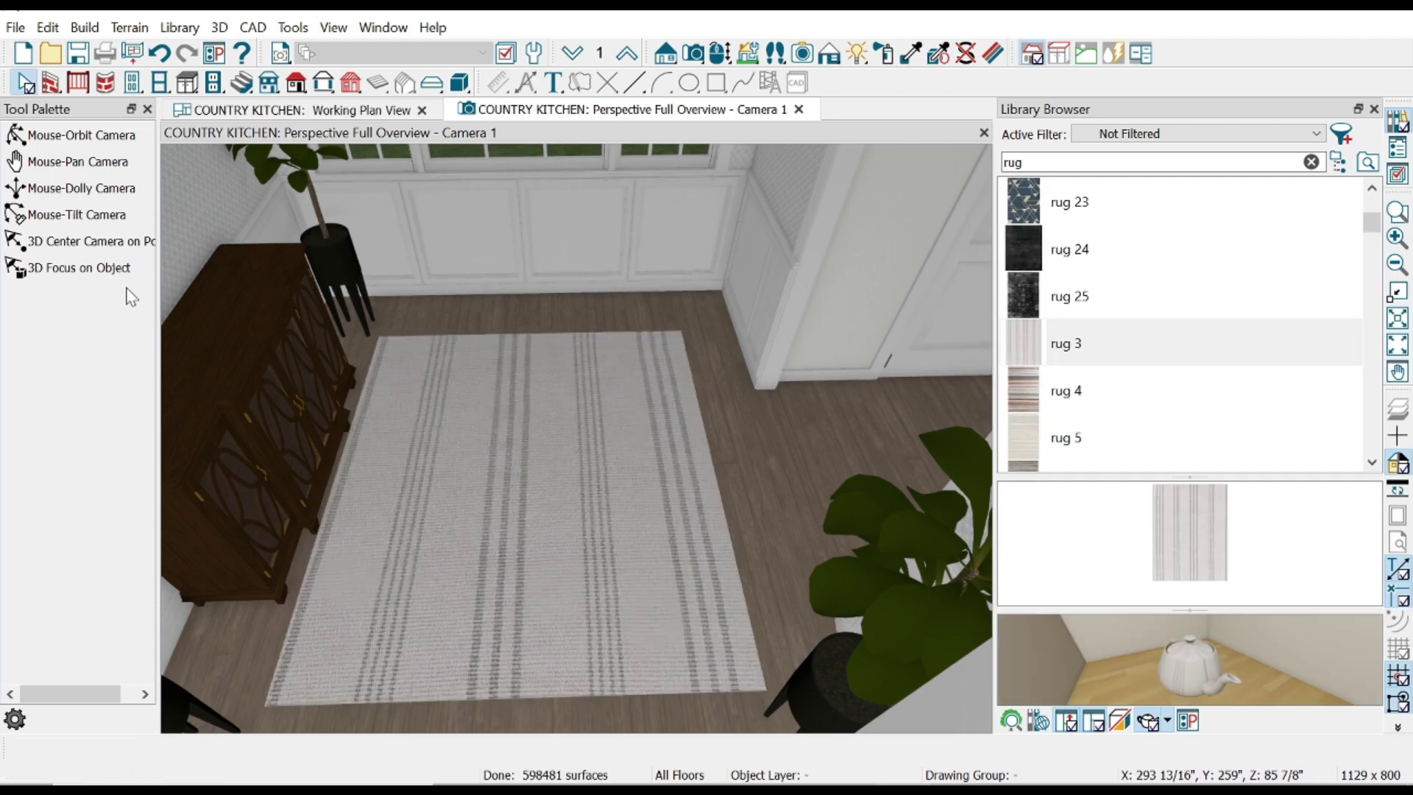
left_click(81, 135)
- Hang curtain 4 over the window, raised and fitted to 110 inches wide
left_click_drag(479, 444, 533, 545)
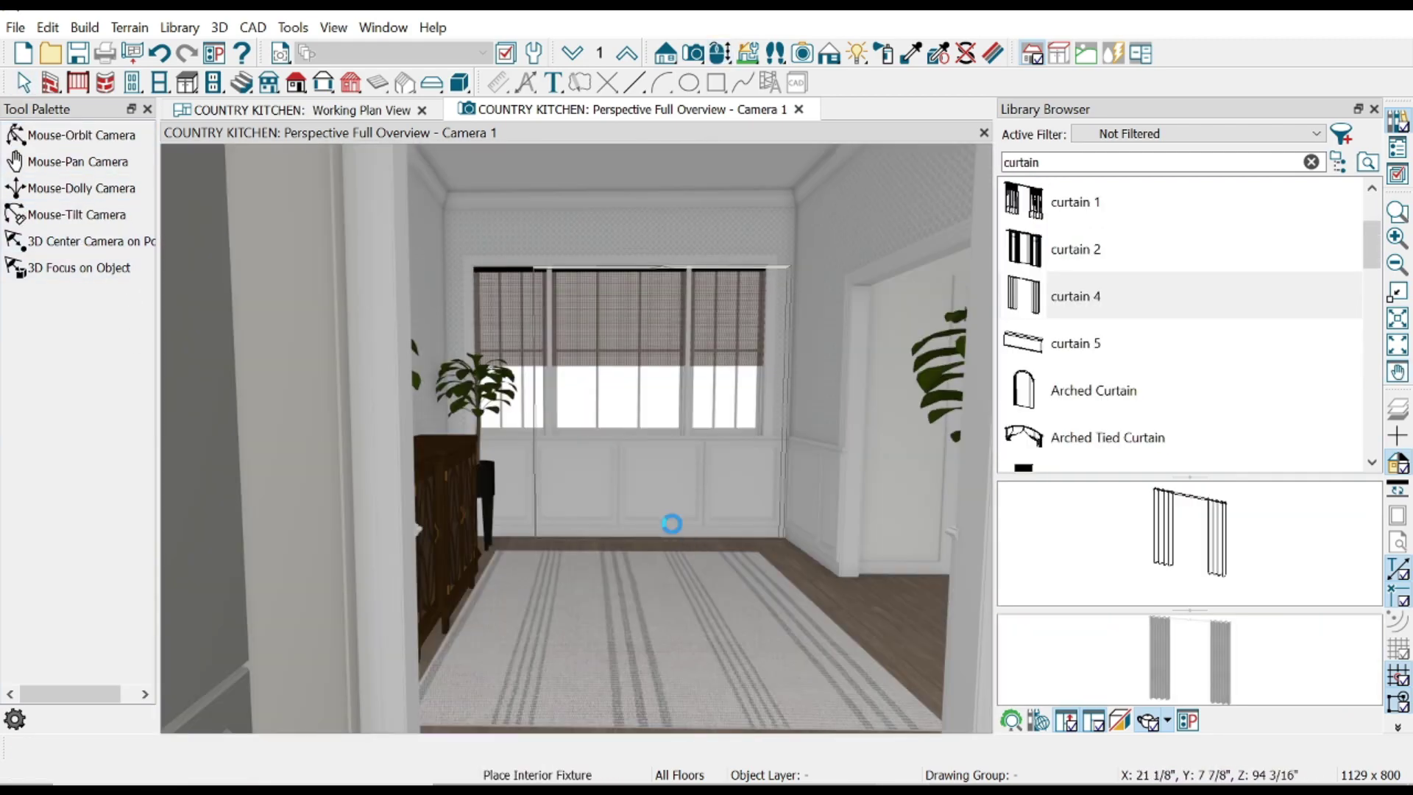
left_click(676, 519)
left_click(664, 271)
left_click_drag(664, 269, 659, 226)
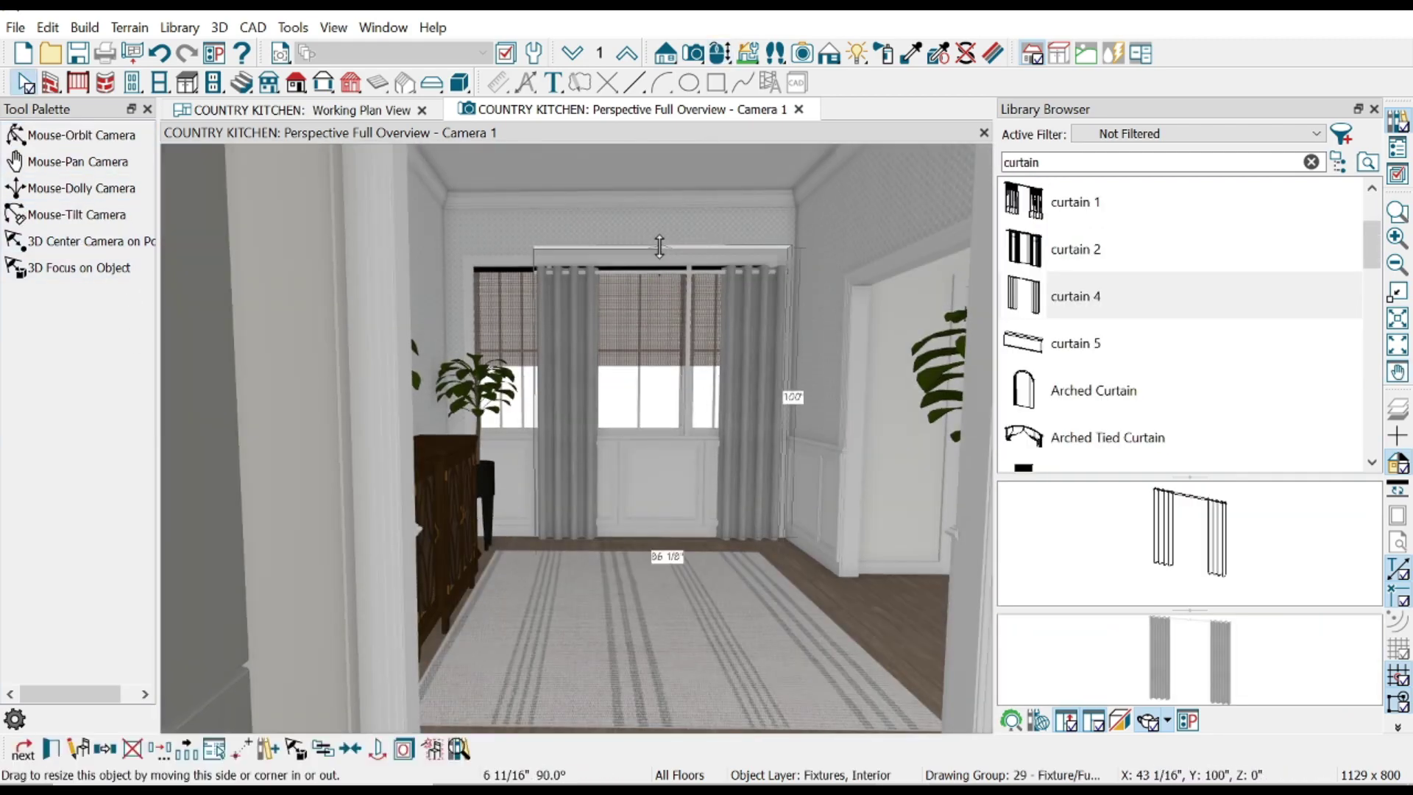
left_click_drag(546, 315, 457, 383)
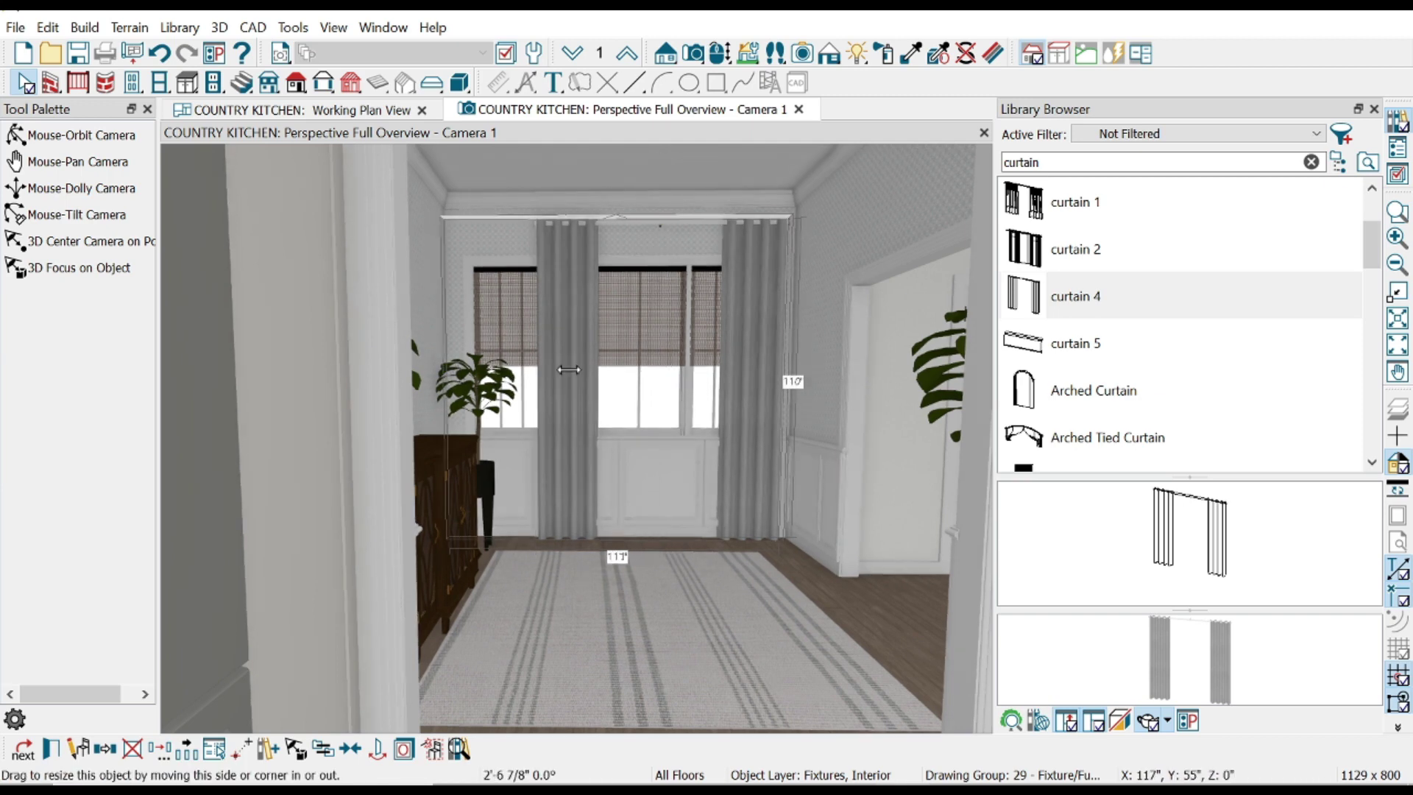
left_click(624, 554)
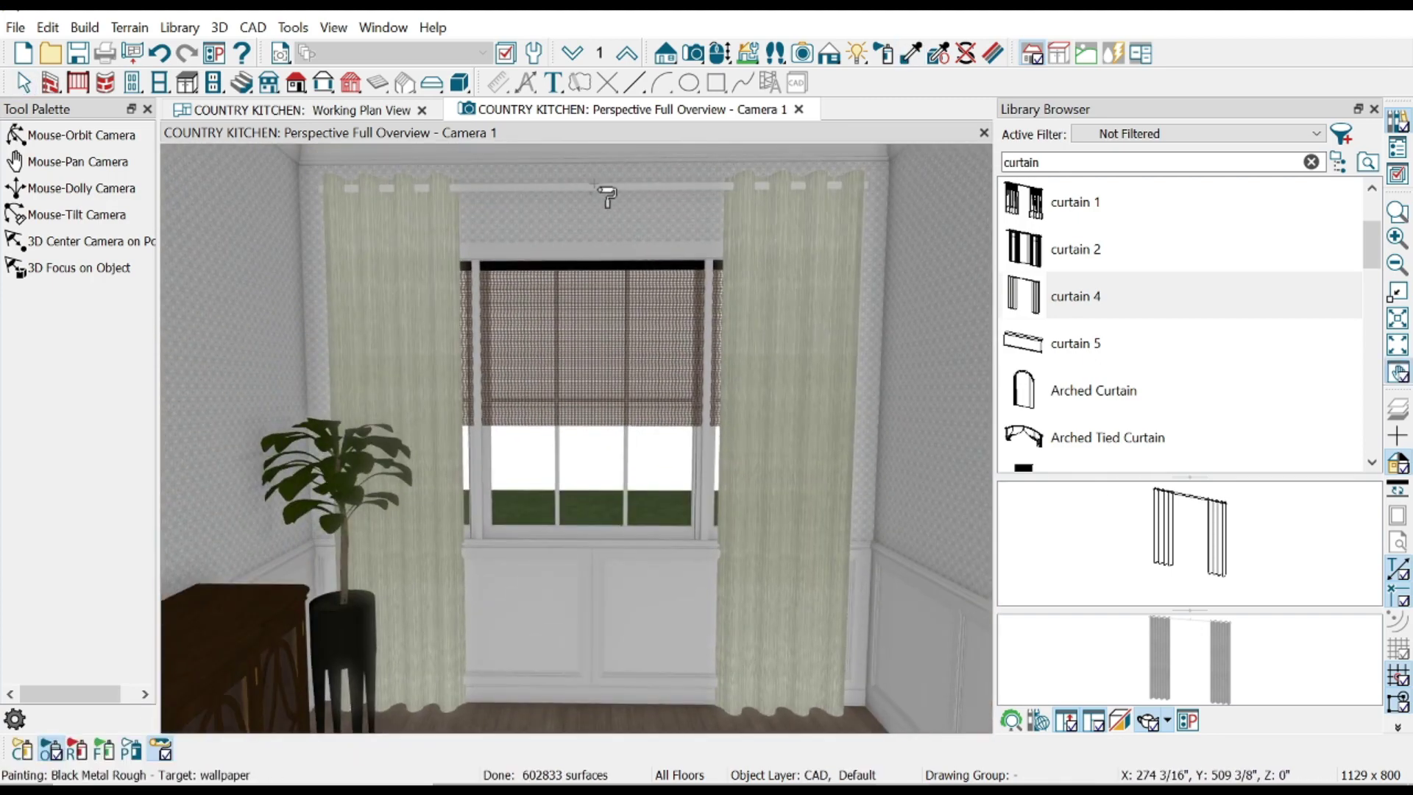
key("Down")
key("Left")
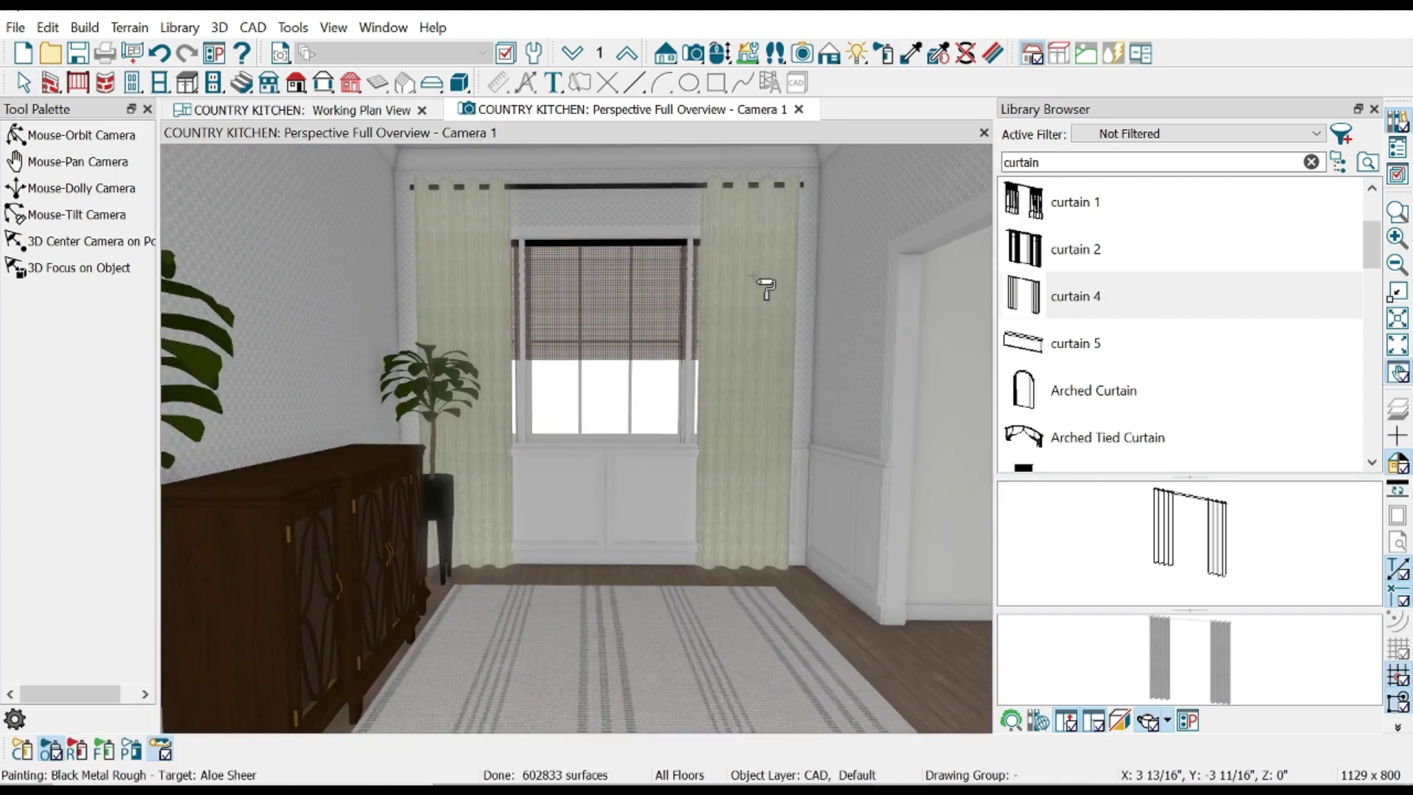
key("Left")
key("Left")
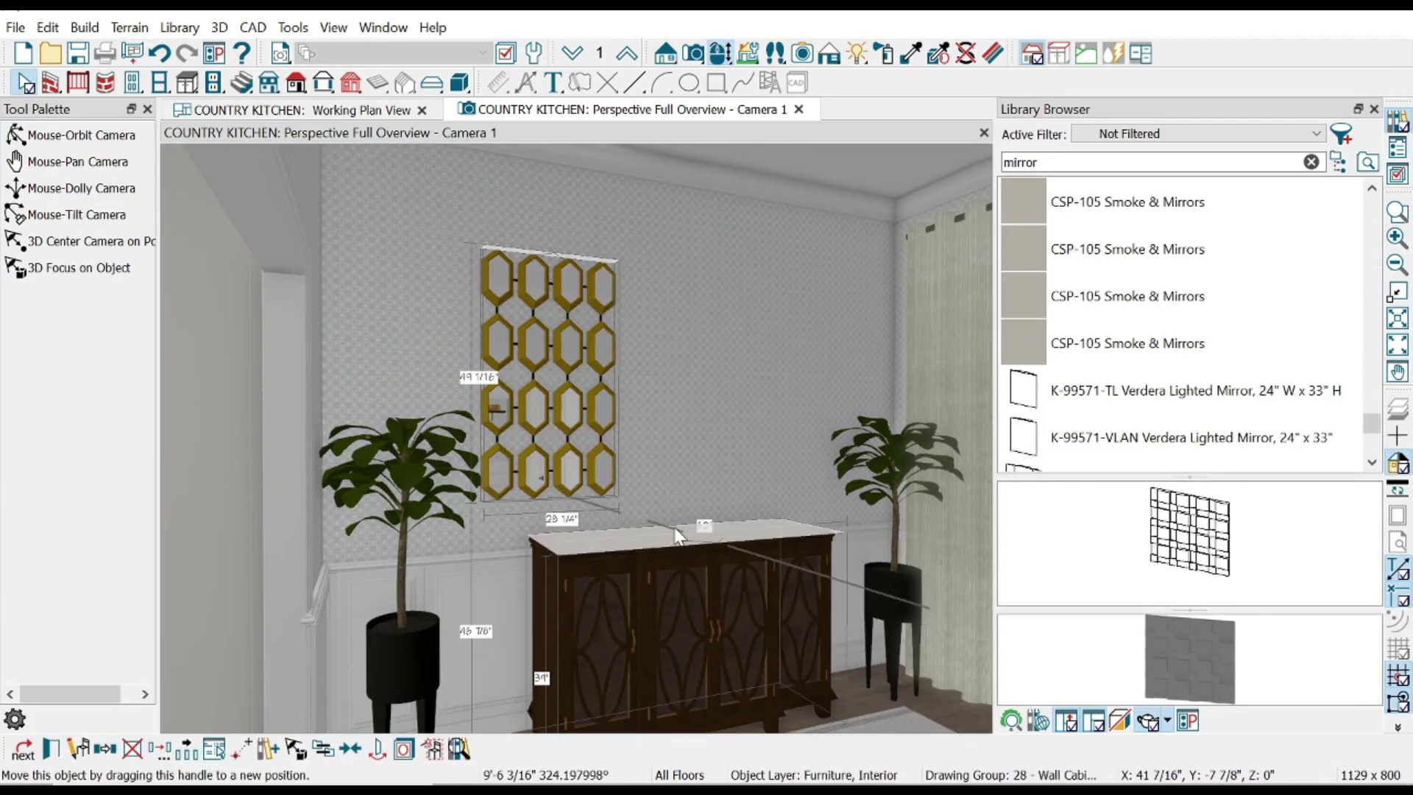
- Centre the hexagon mirror over the cabinet, widen it to 30 inches, and paint it Bronze Tarnished
left_click_drag(686, 545, 688, 543)
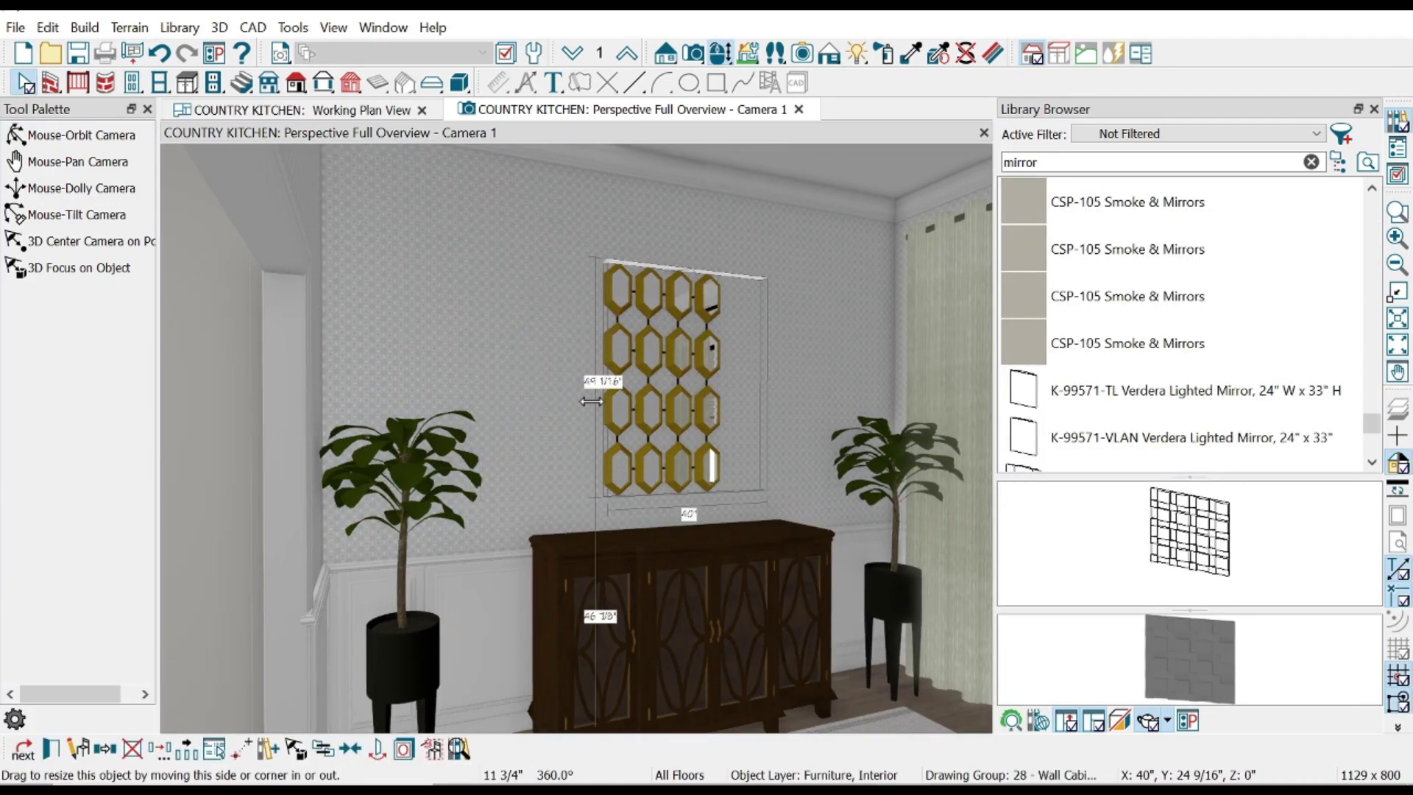
left_click_drag(591, 401, 562, 412)
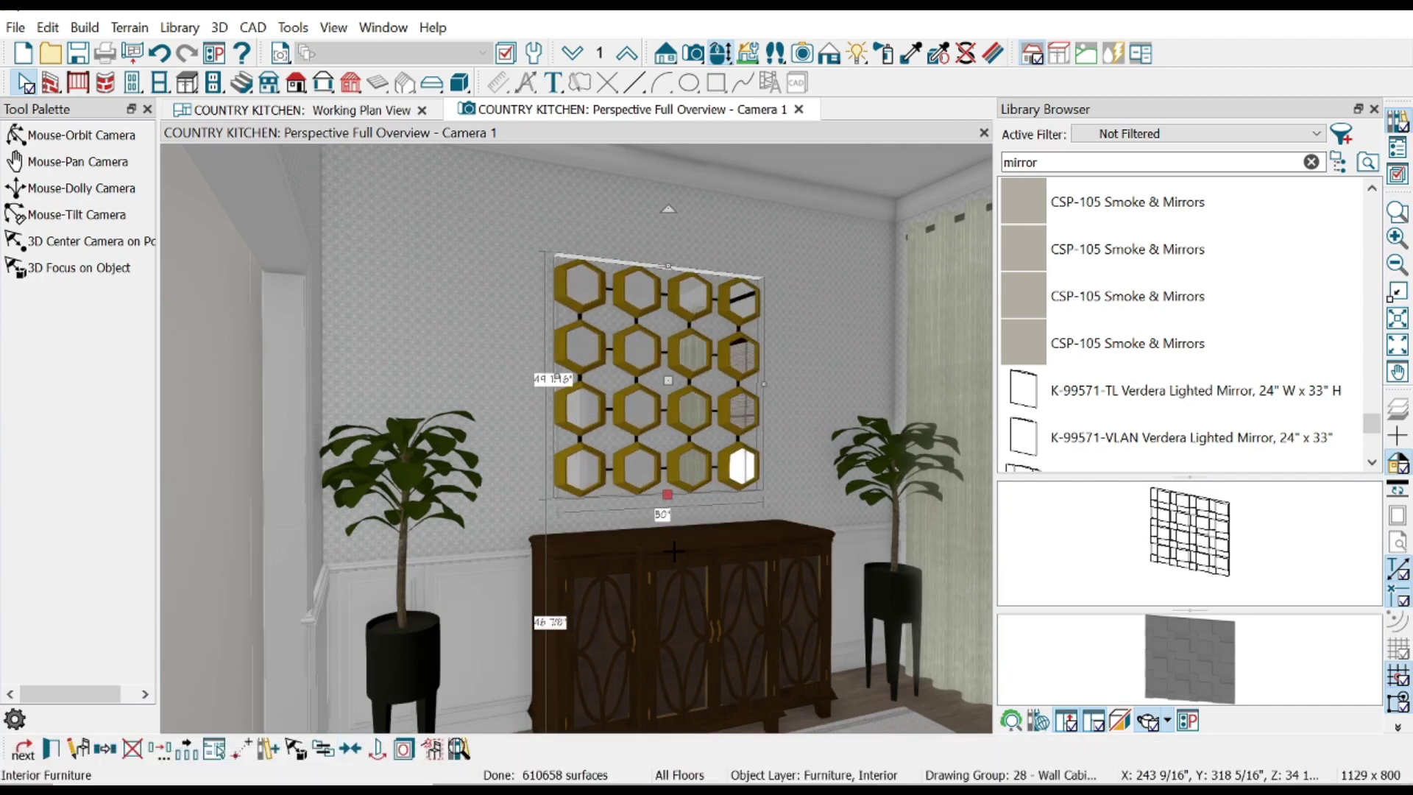
left_click(911, 53)
scroll(717, 302, "up", 5)
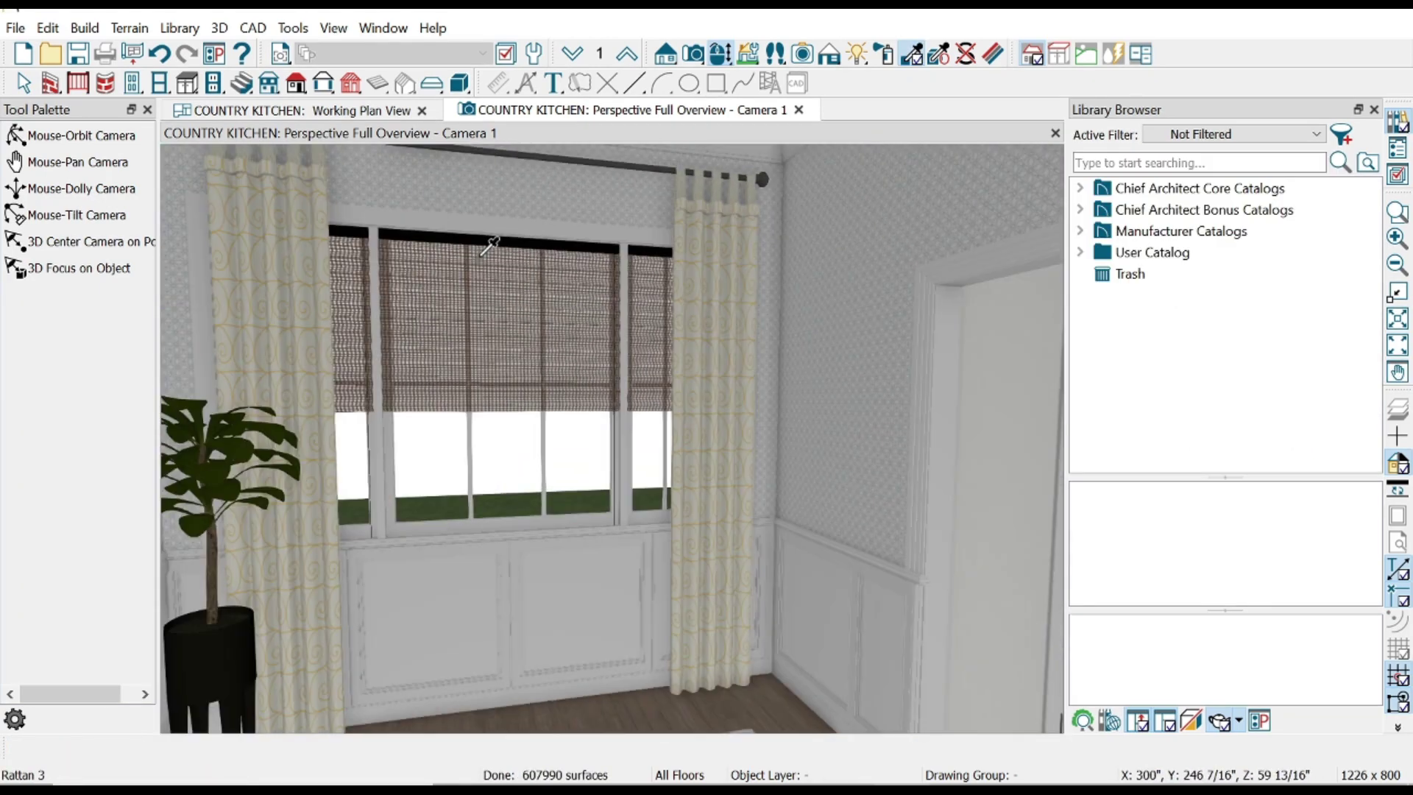
key("space")
left_click(430, 290)
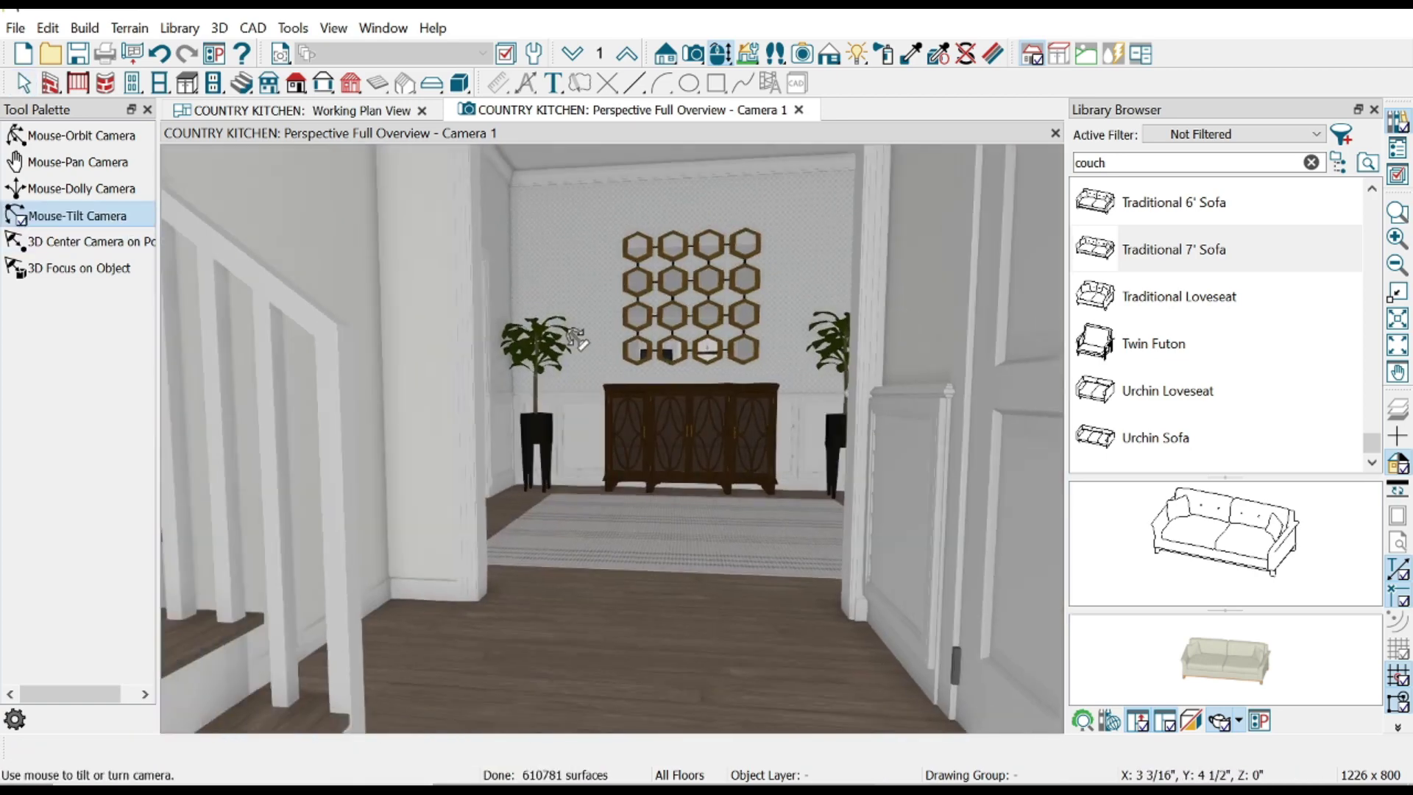
- Place a base cabinet under the stairs
left_click_drag(576, 340, 249, 519)
key("space")
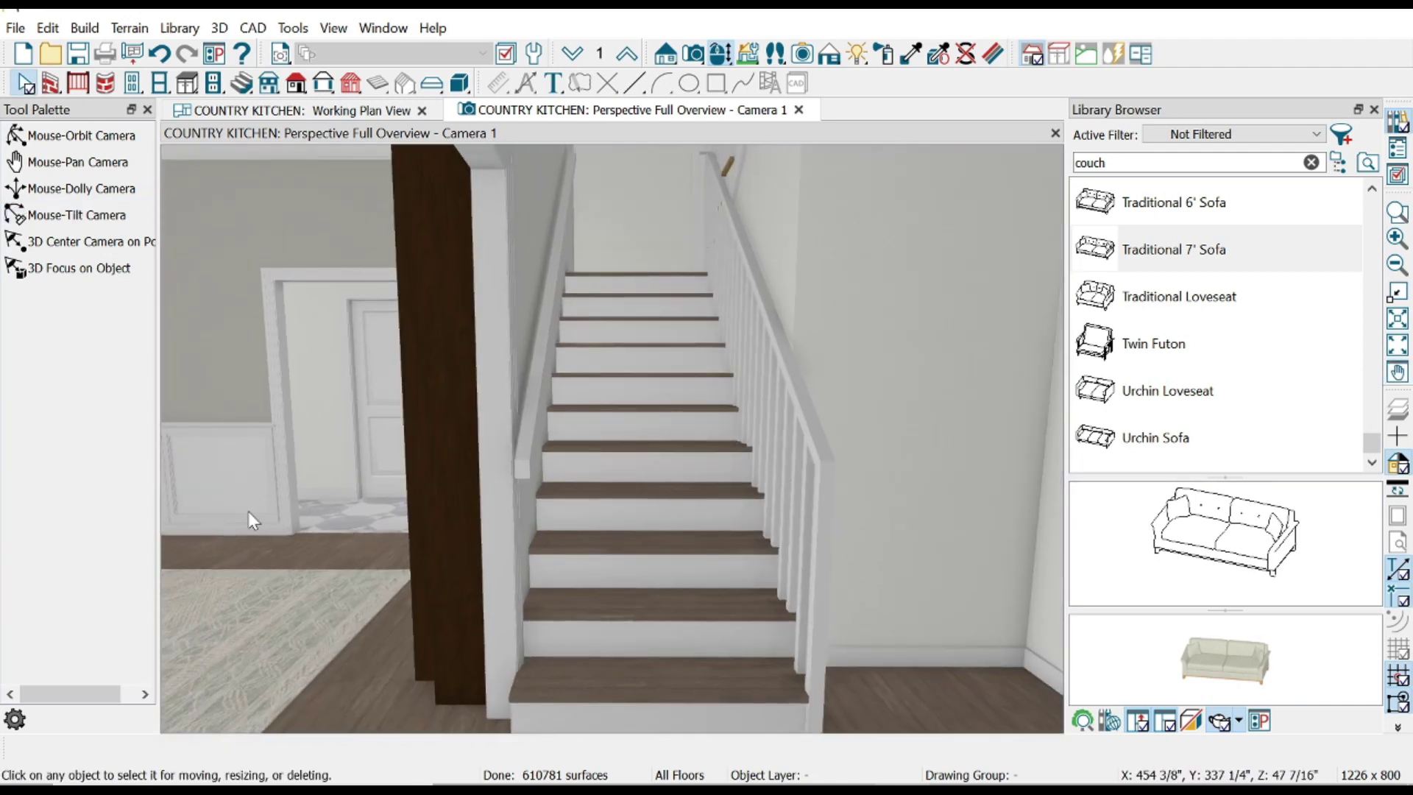
left_click(933, 524)
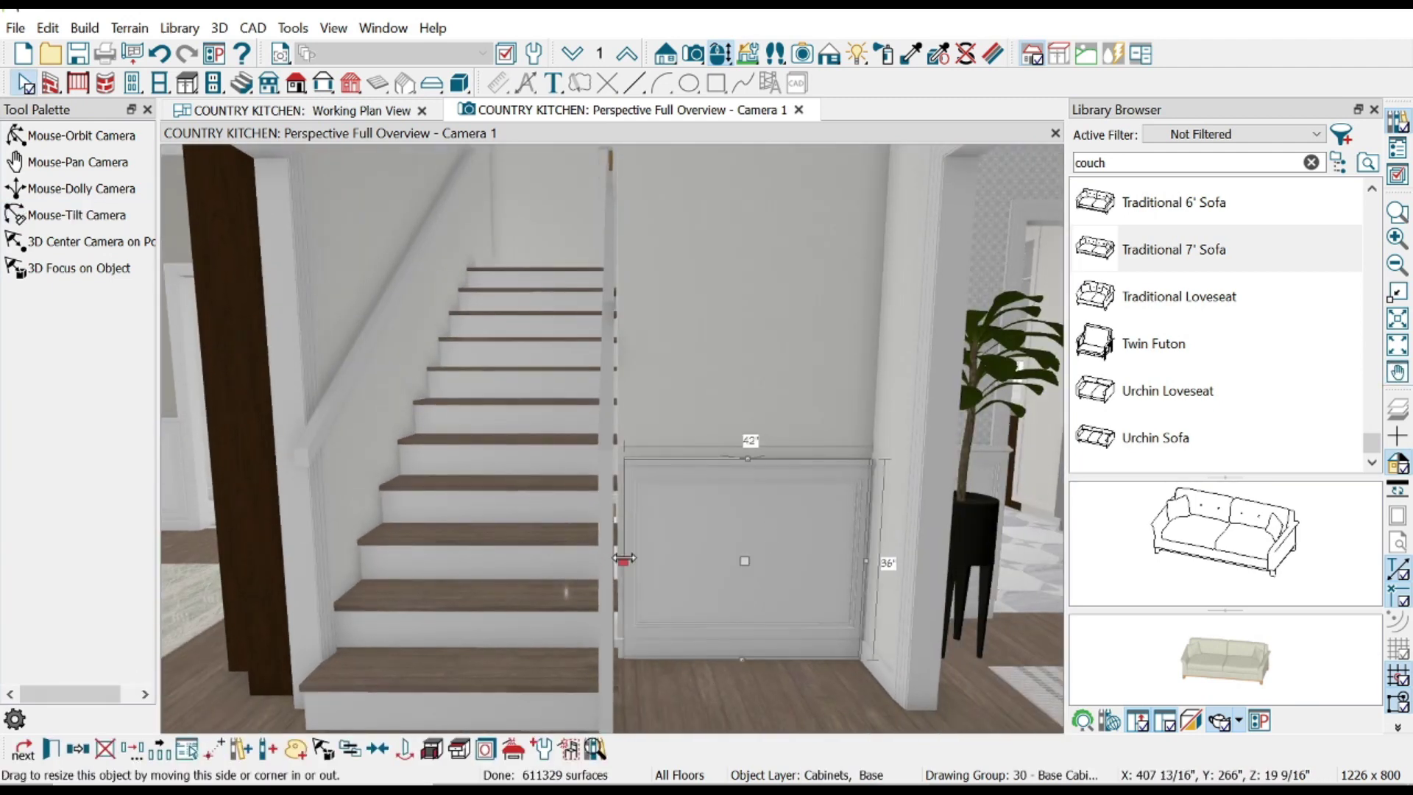
- Paint the stairside console table Alder and give its lamp a Blush Sheer shade
key("space")
mouse_move(624, 558)
left_mouse_down()
mouse_move(705, 478)
mouse_move(488, 447)
mouse_move(592, 422)
mouse_move(673, 521)
mouse_move(752, 563)
mouse_move(744, 474)
mouse_move(706, 571)
mouse_move(656, 408)
left_mouse_up()
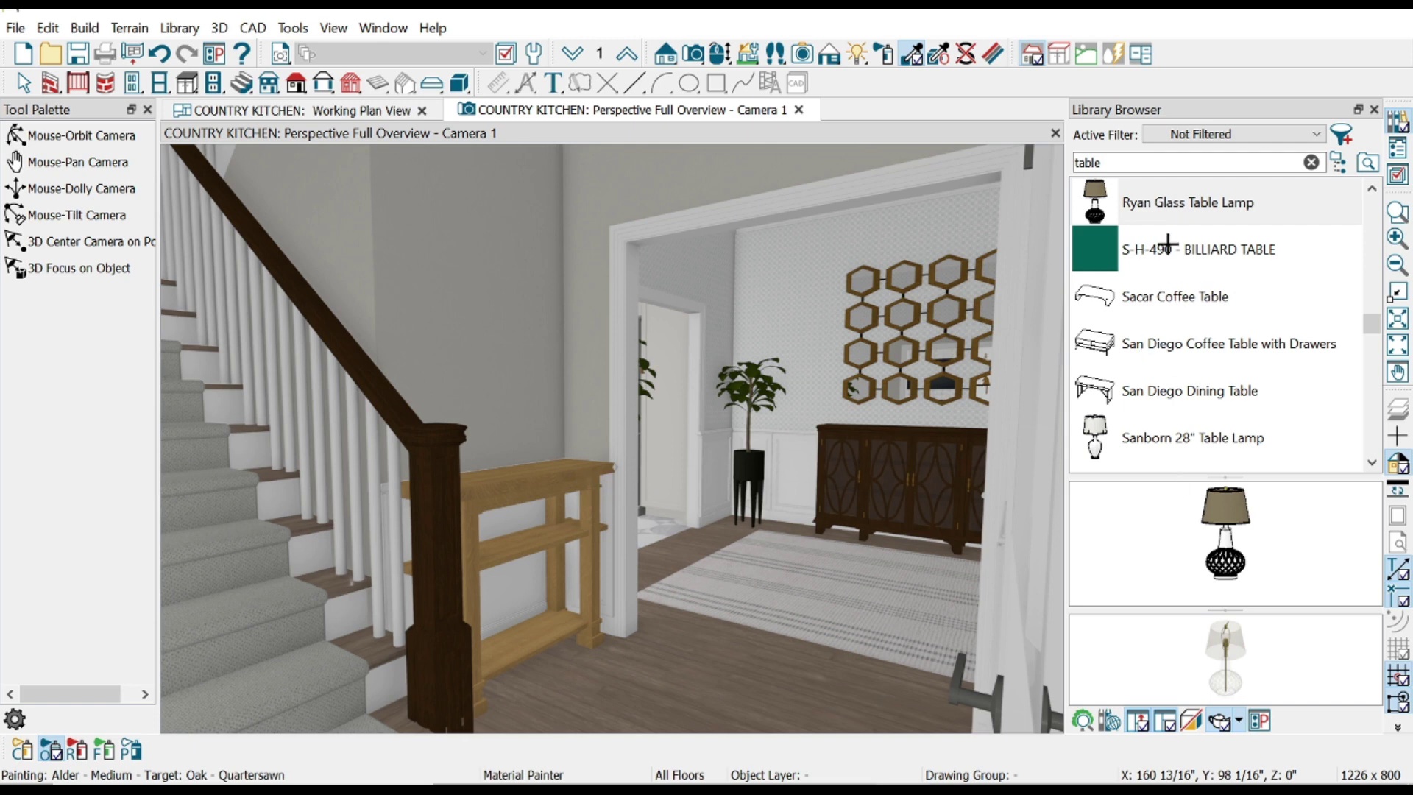
left_click(587, 463)
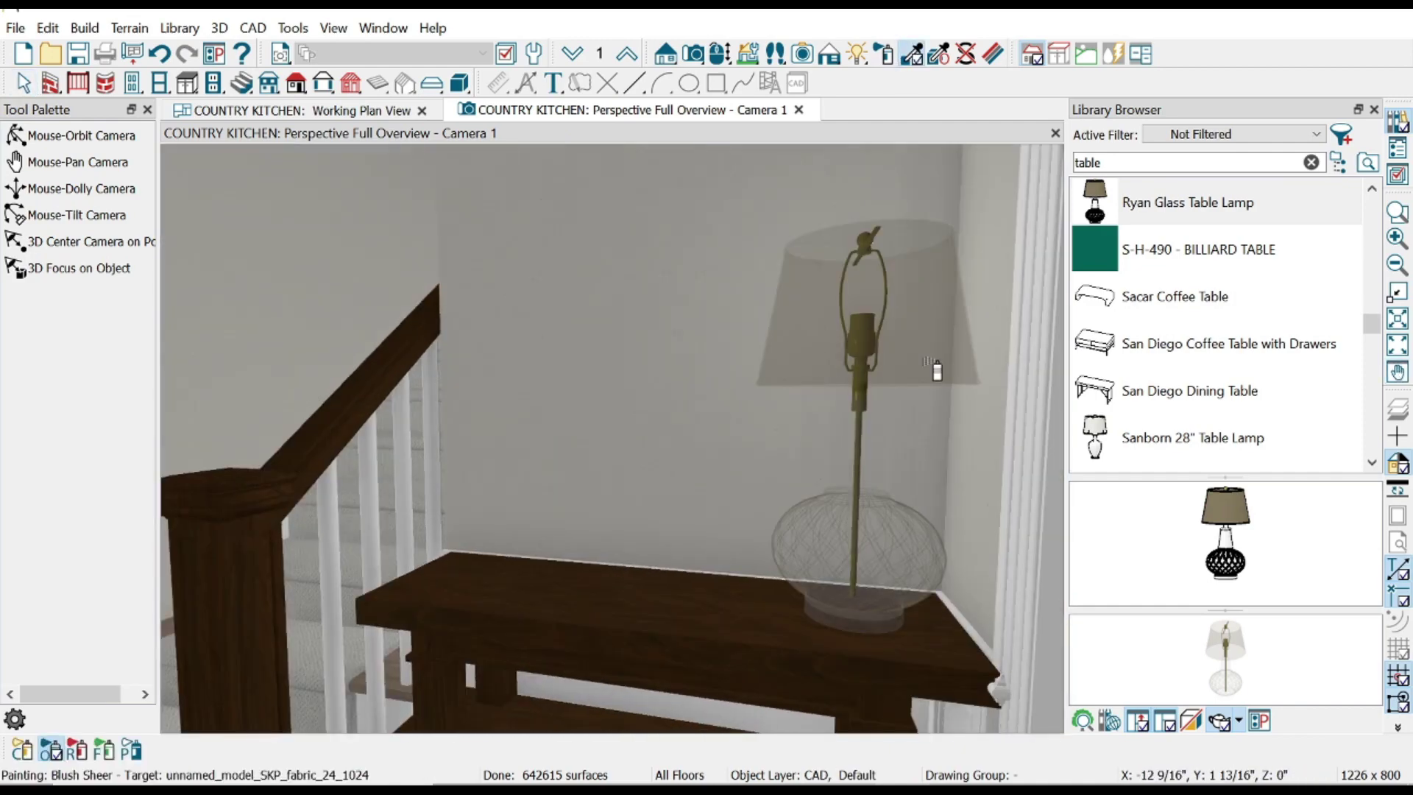
left_click(927, 354)
type("tray")
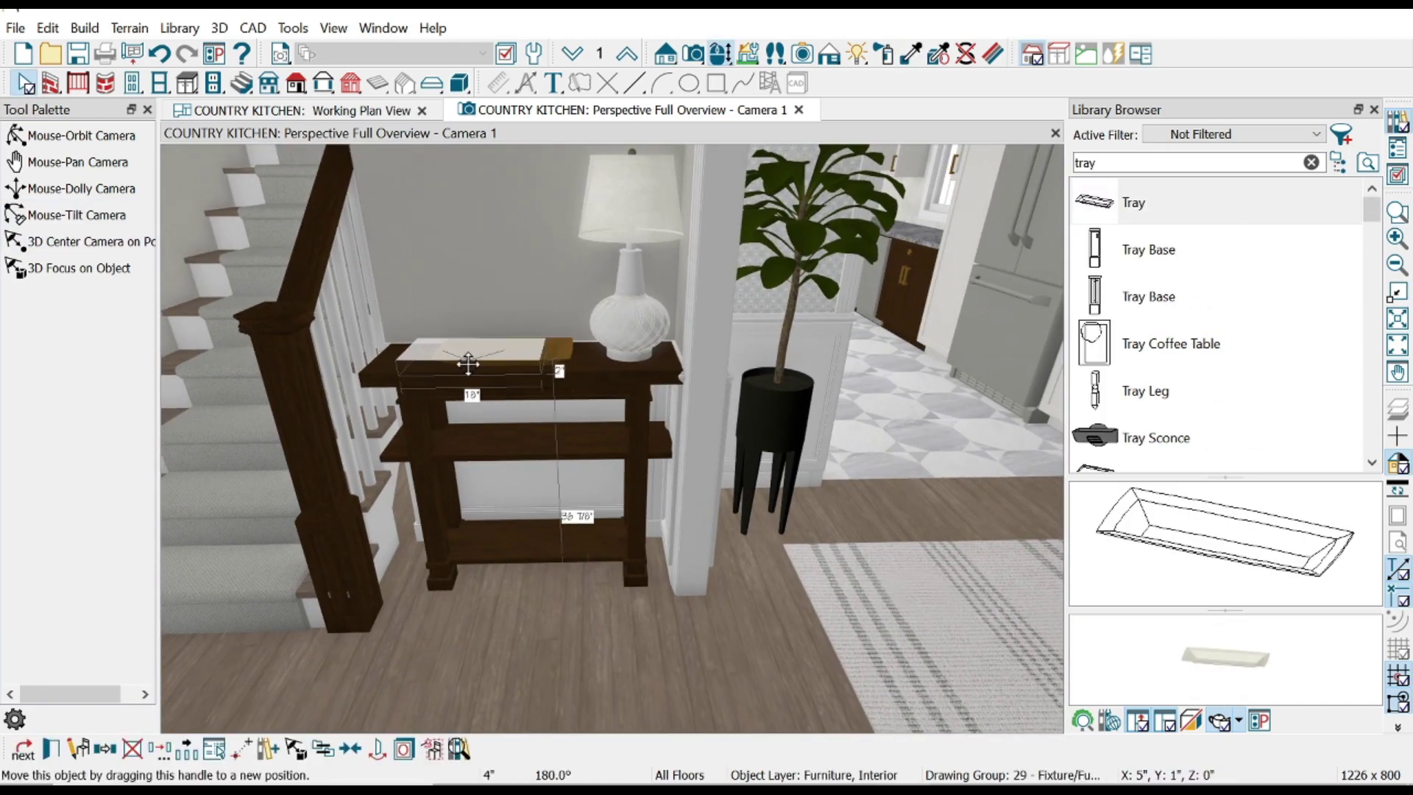
left_click_drag(436, 413, 1045, 135)
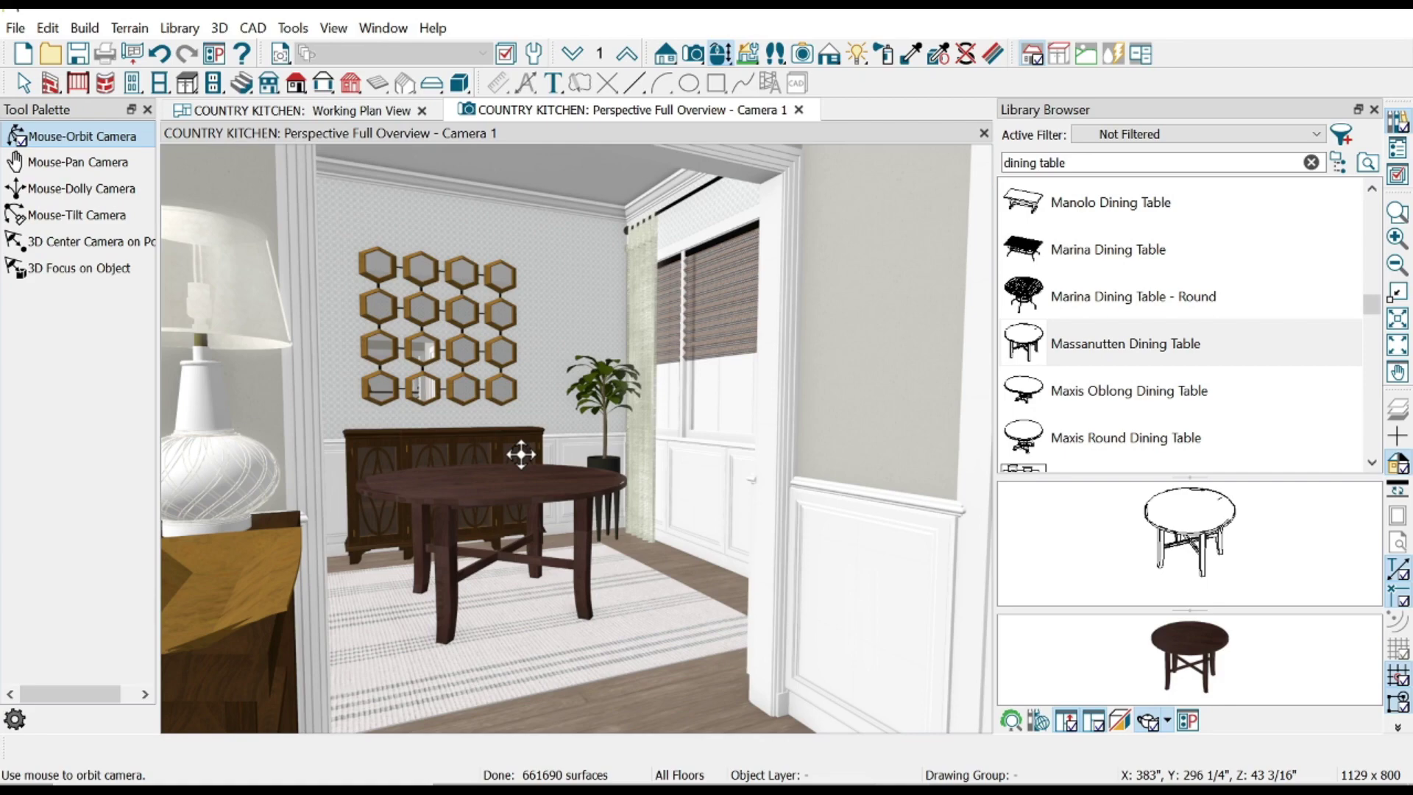
- Orbit, tilt and dolly the camera back to frame the round table, black chairs, hexagon mirrors and plants
left_click_drag(521, 455, 172, 383)
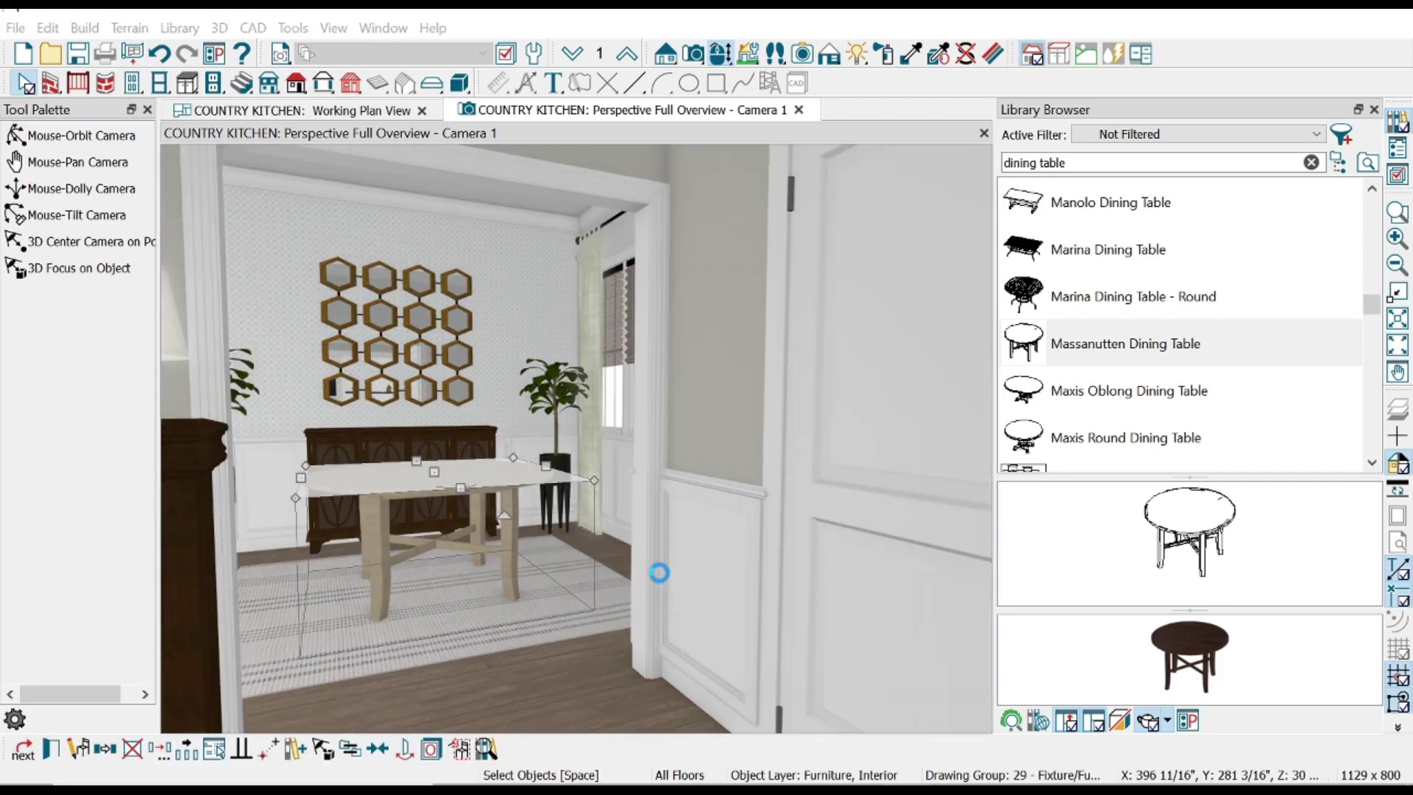
left_click(8, 213)
left_click_drag(516, 401, 482, 397)
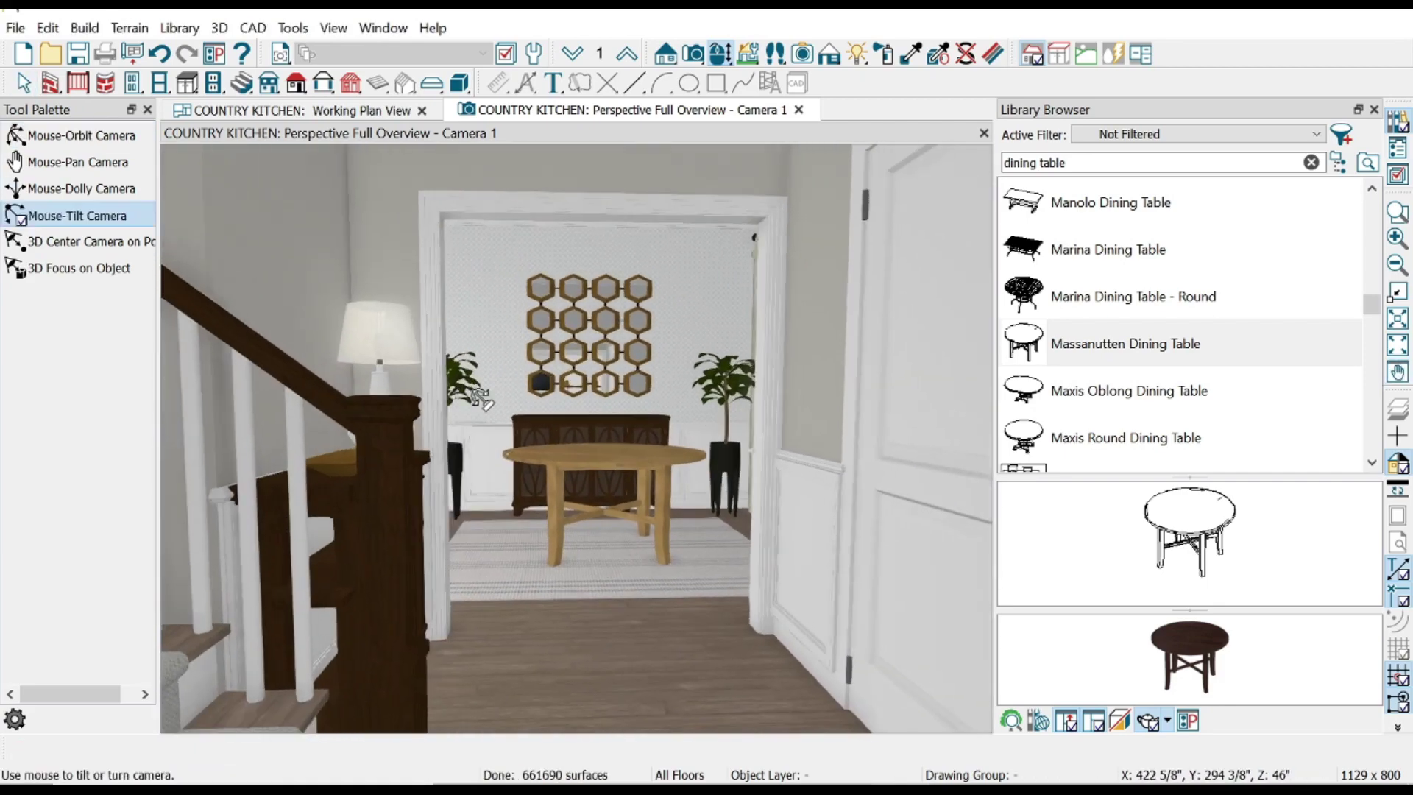
key("space")
left_click(612, 462)
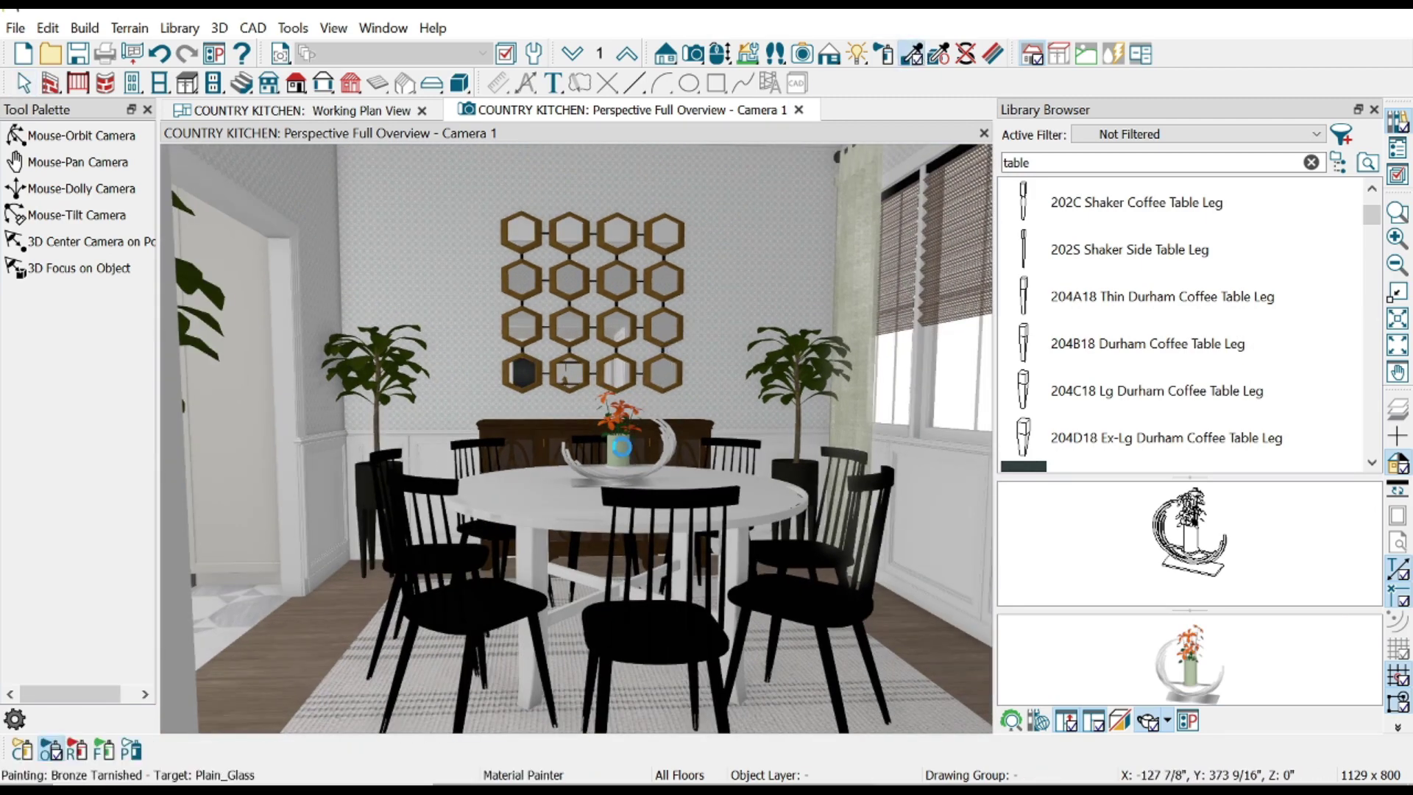
scroll(655, 397, "down", 3)
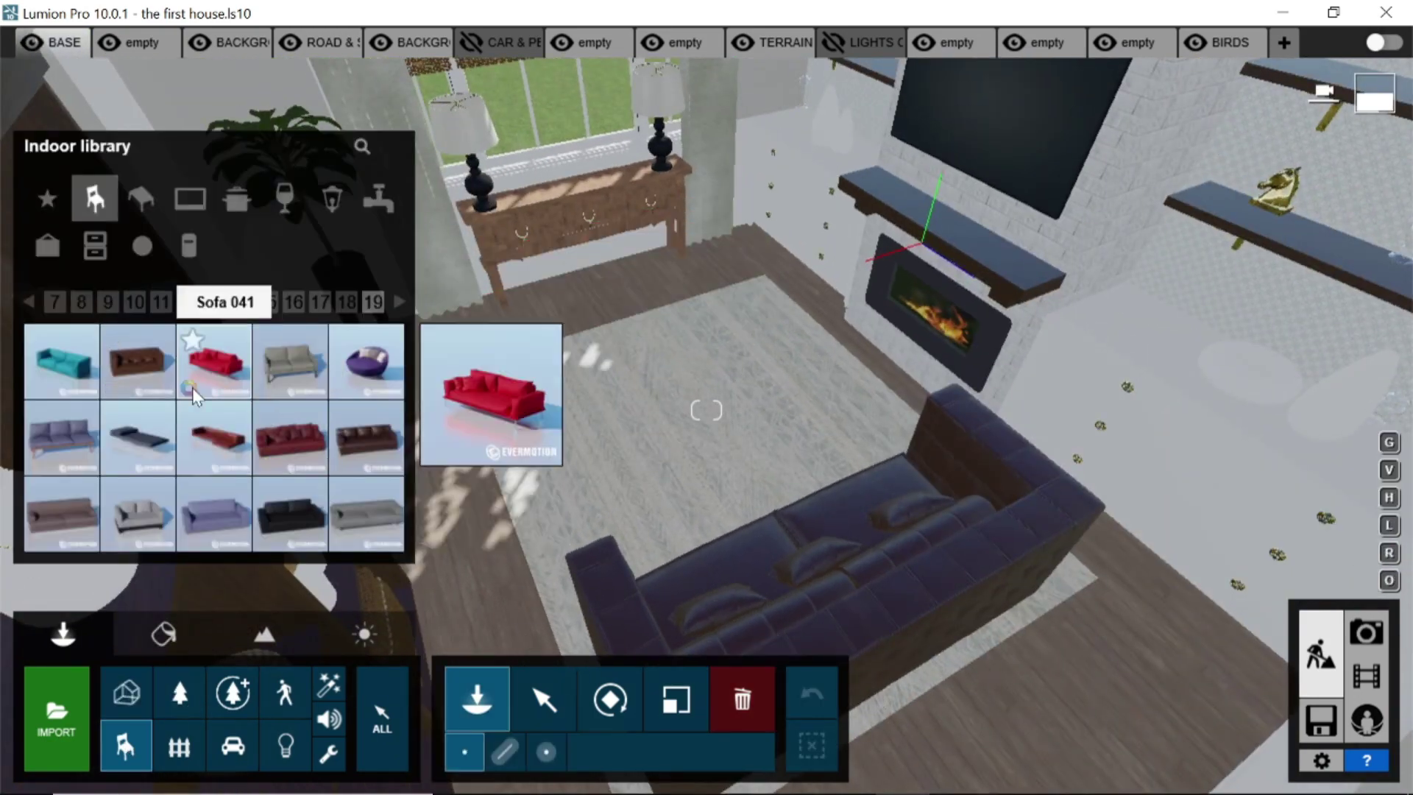
- Place a second dark leather sofa facing the fireplace
left_click(137, 362)
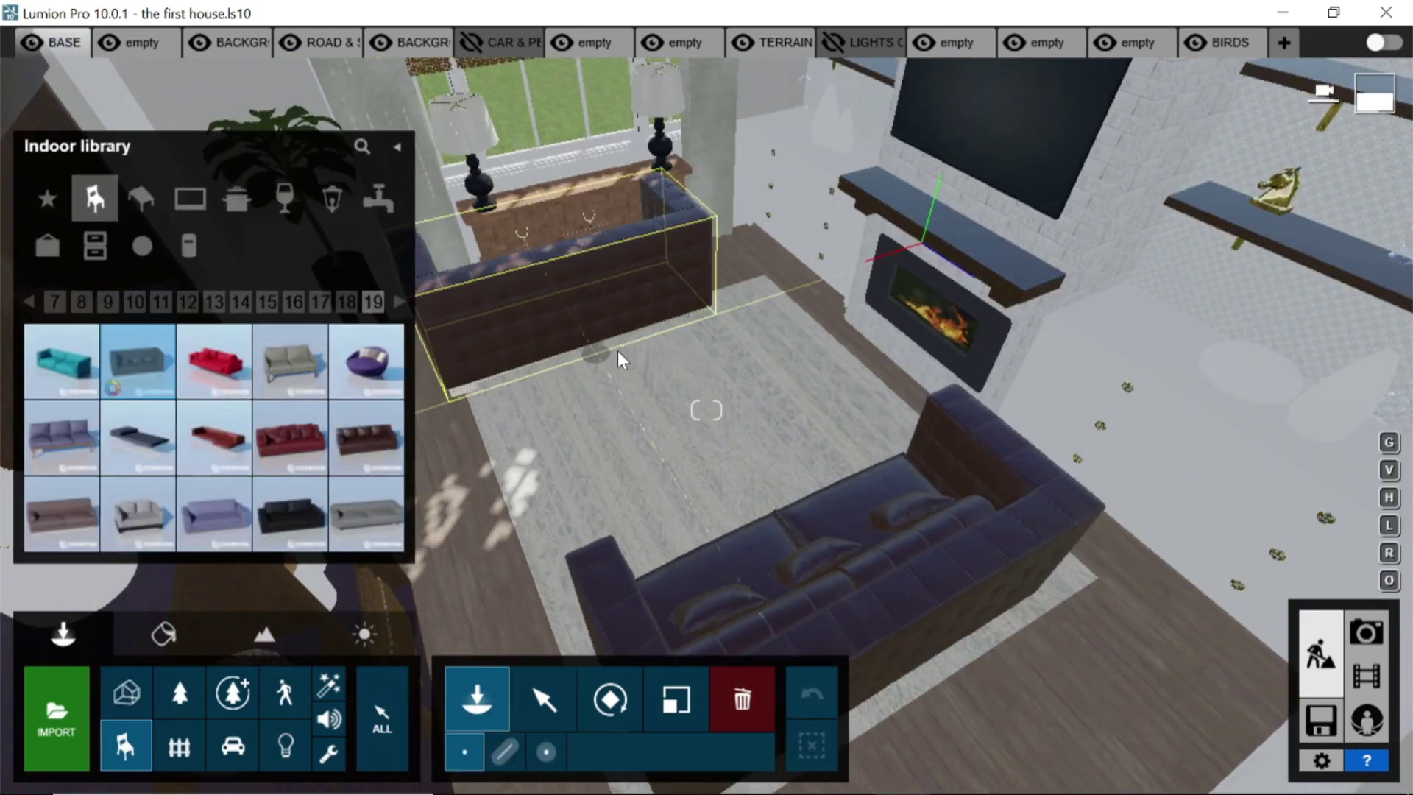
left_click(664, 395)
left_click(399, 302)
left_click(399, 302)
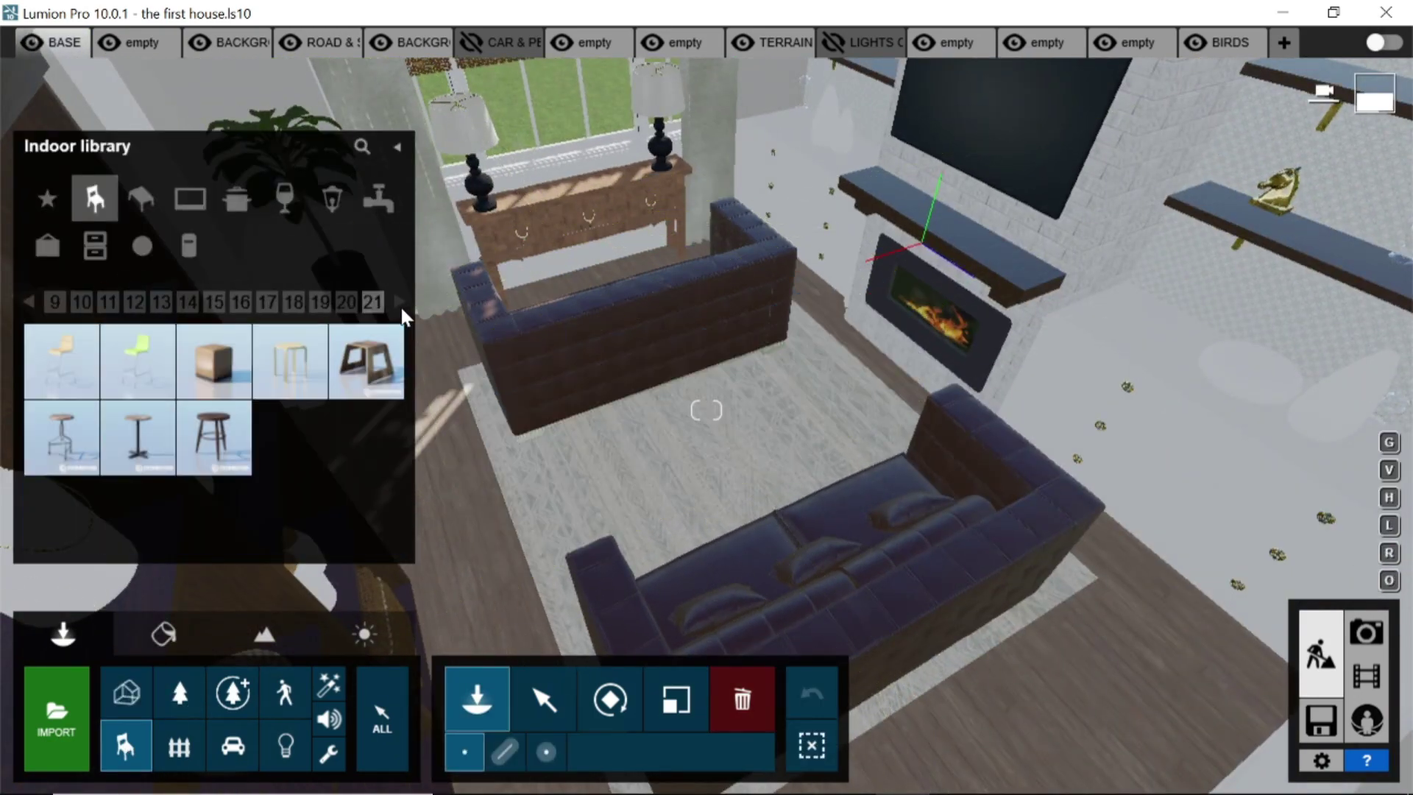
left_click(32, 298)
left_click(545, 699)
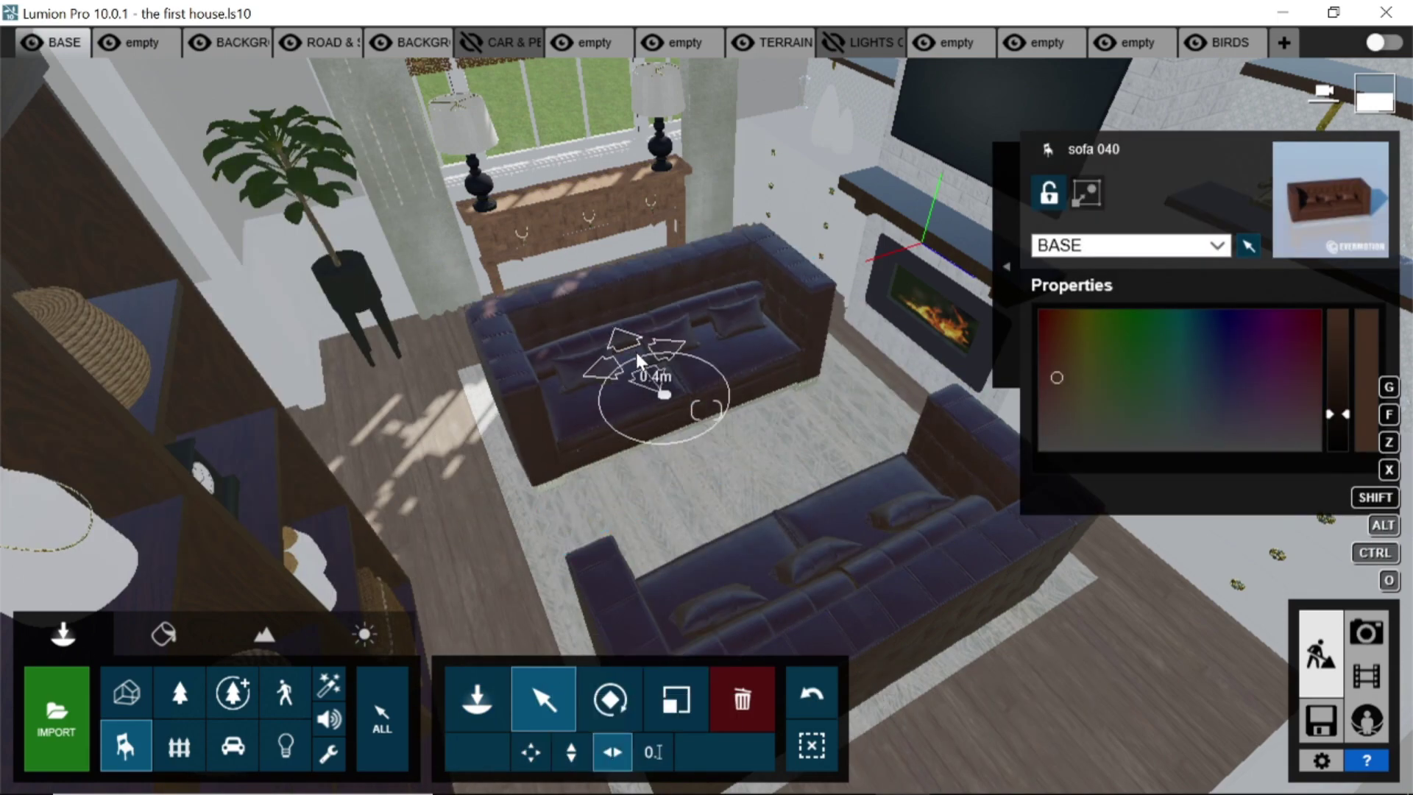
- Add a wood-and-metal coffee table between the sofas and an ottoman beside the console table
right_click_drag(621, 327, 627, 581)
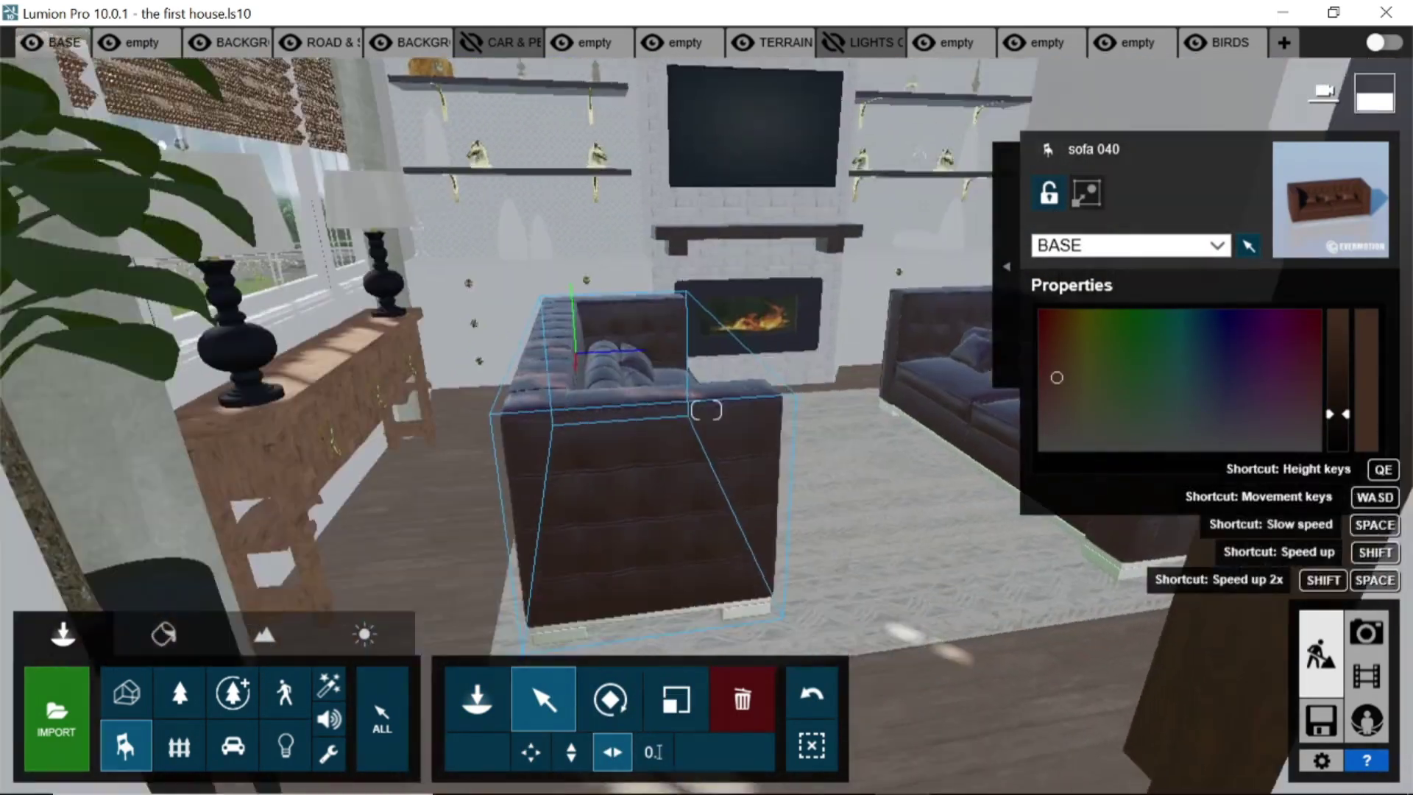
right_click_drag(537, 489, 861, 504)
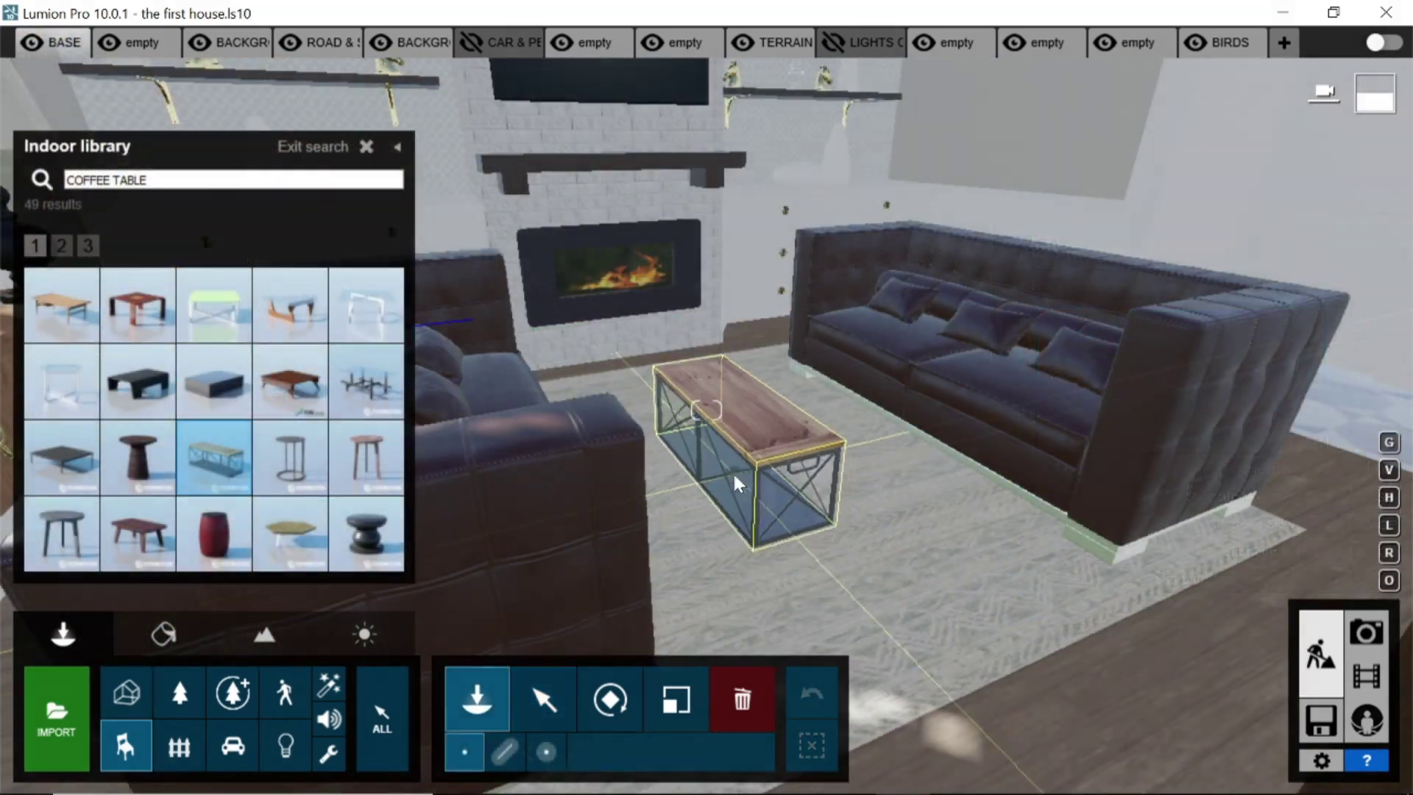
left_click(737, 484)
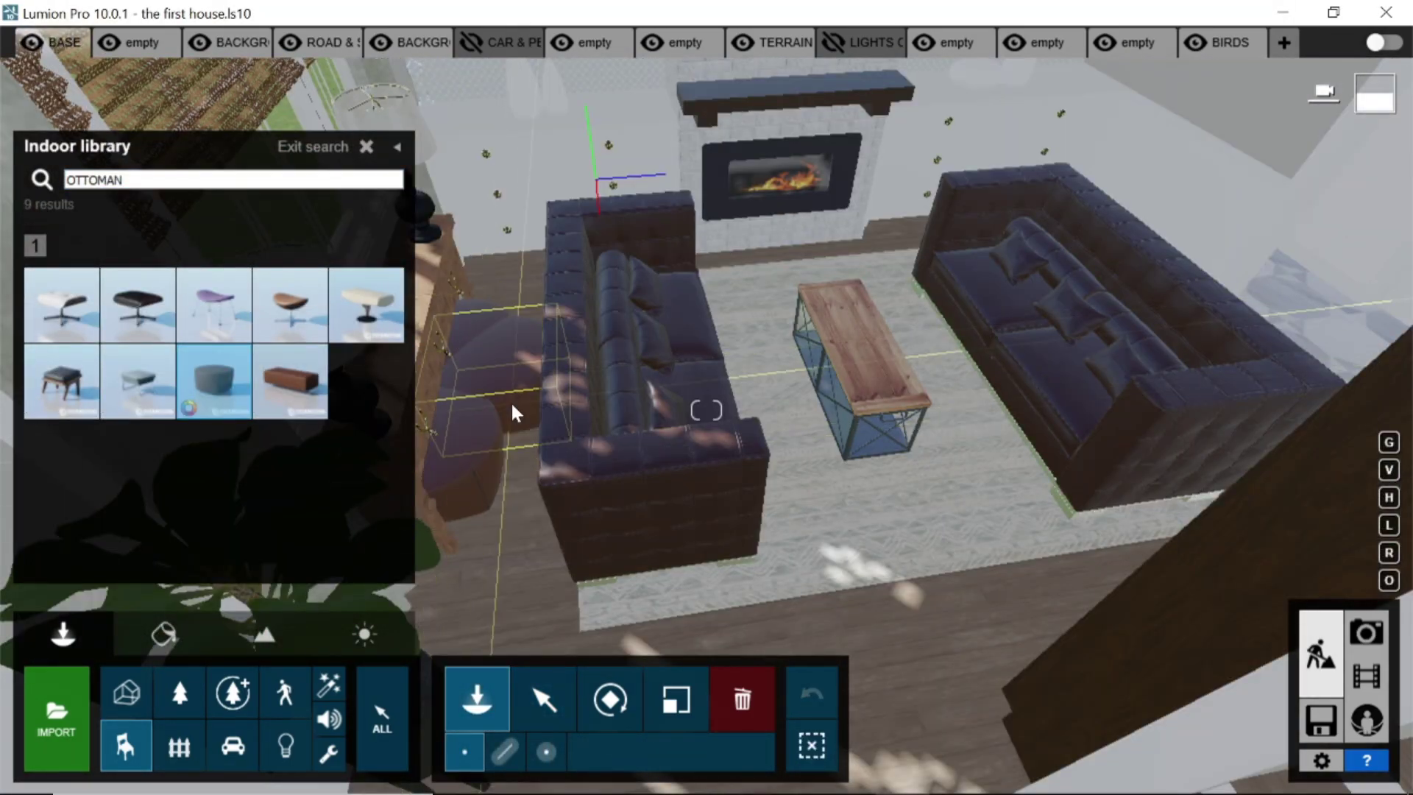
left_click(510, 400)
left_click(469, 386)
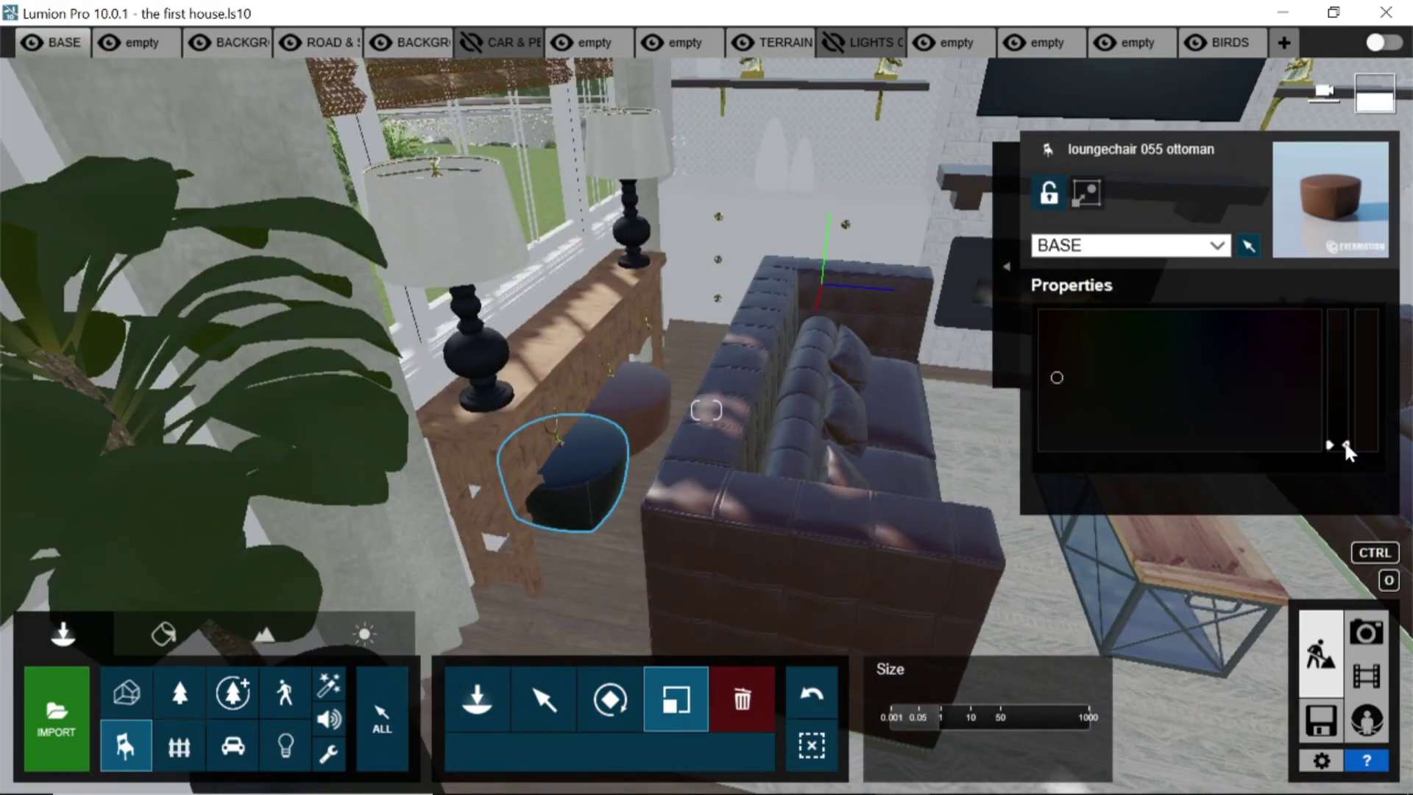
right_click_drag(699, 441, 425, 788)
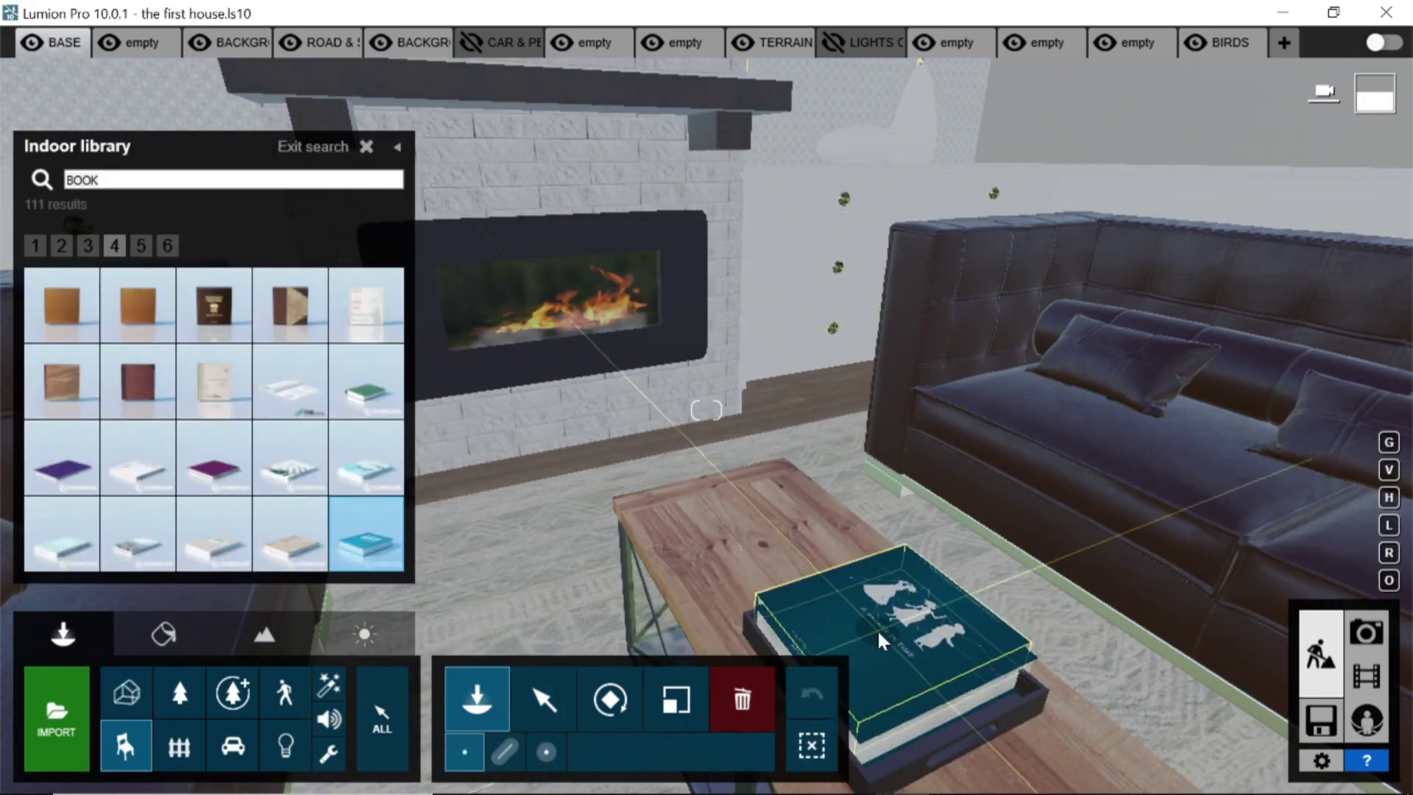
- Stack books on the coffee-table tray, raising them into place, and add a small potted plant
left_click(882, 632)
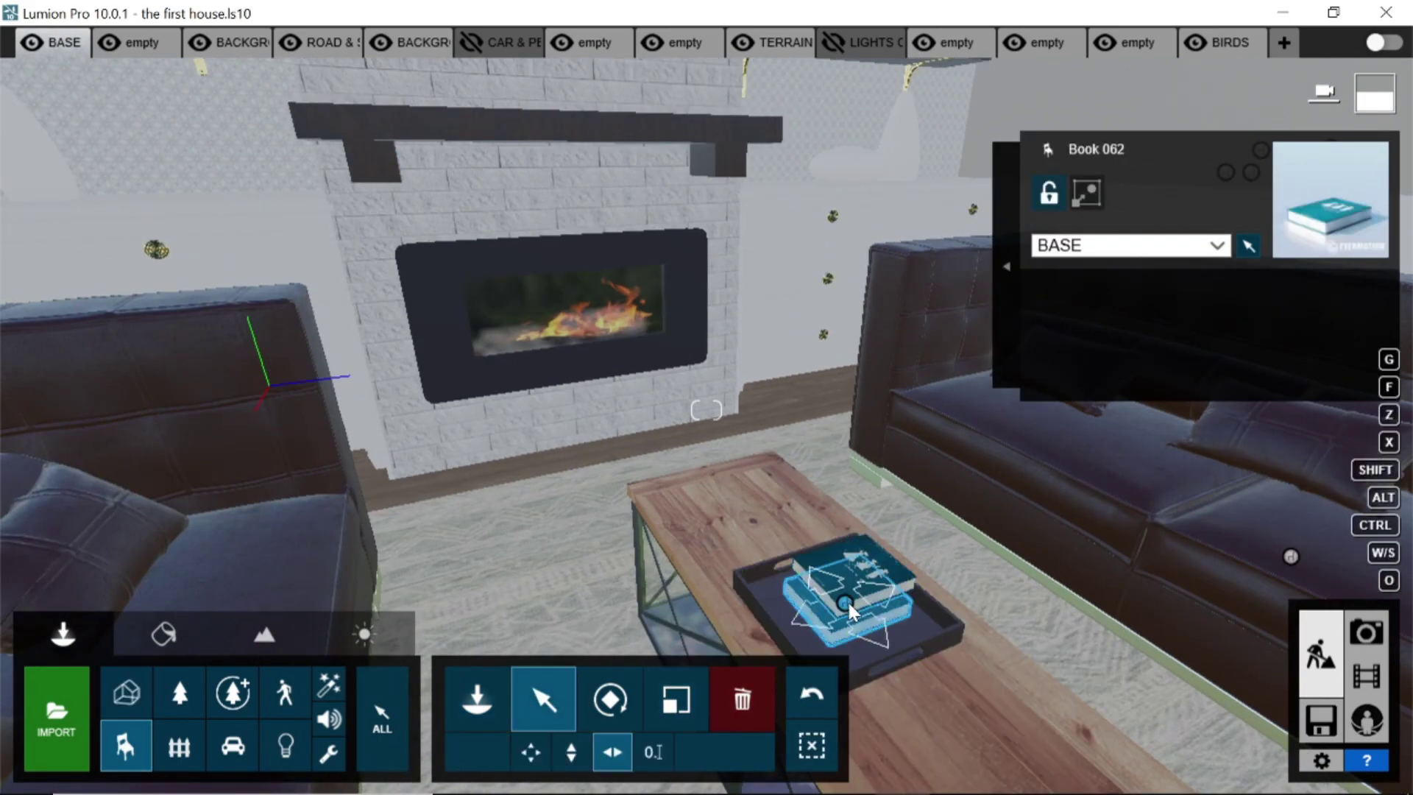
left_click(571, 751)
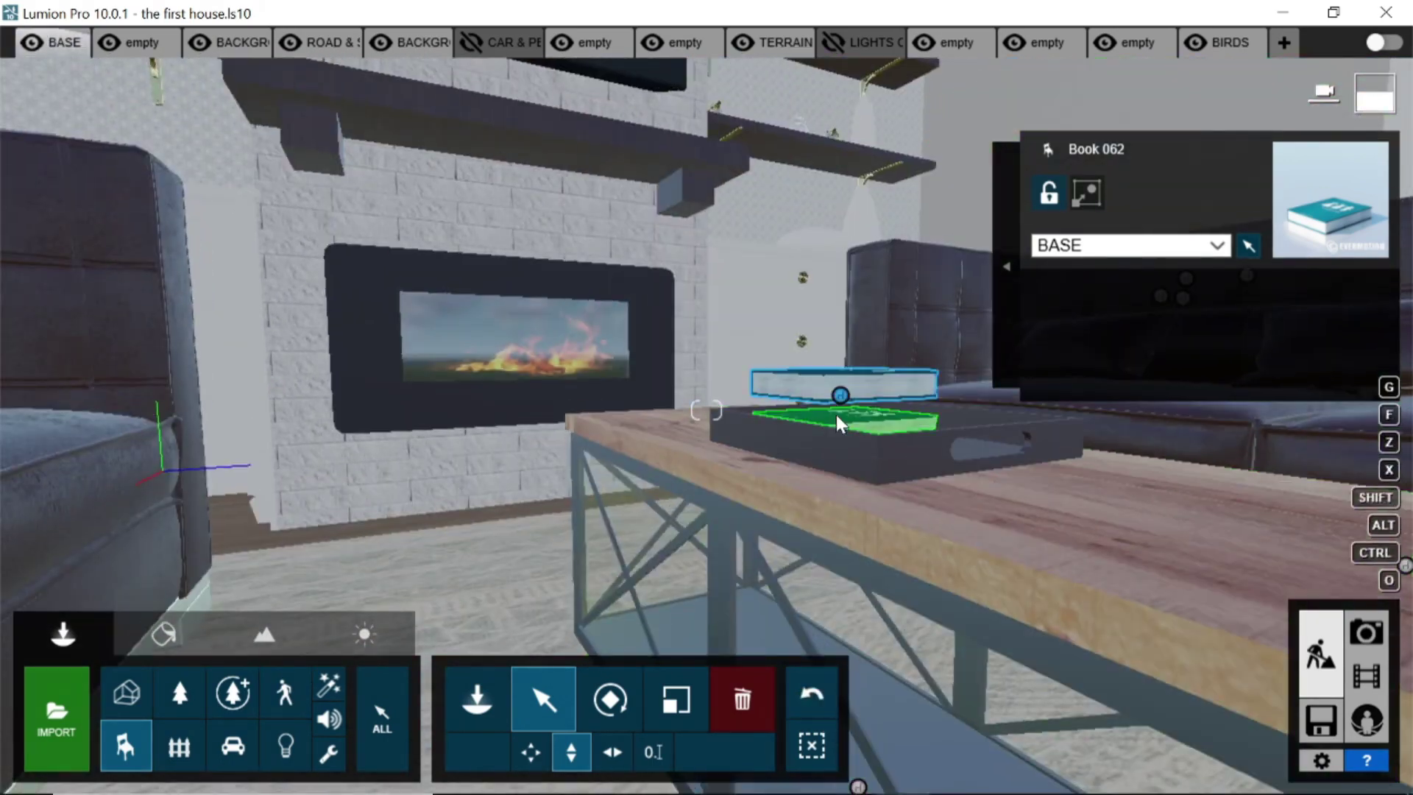
right_click_drag(845, 432, 829, 480)
key("l")
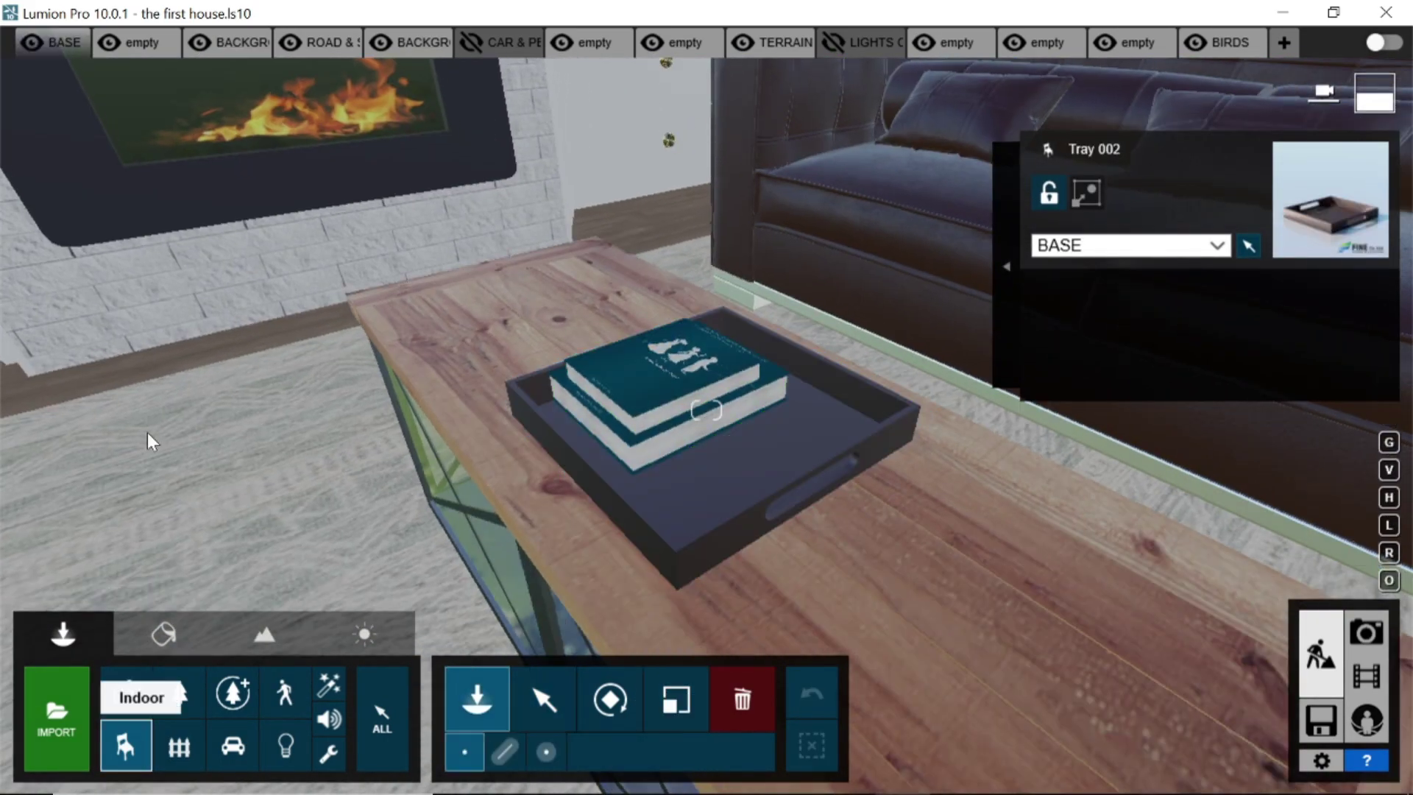
left_click(126, 745)
left_click(137, 304)
left_click(748, 482)
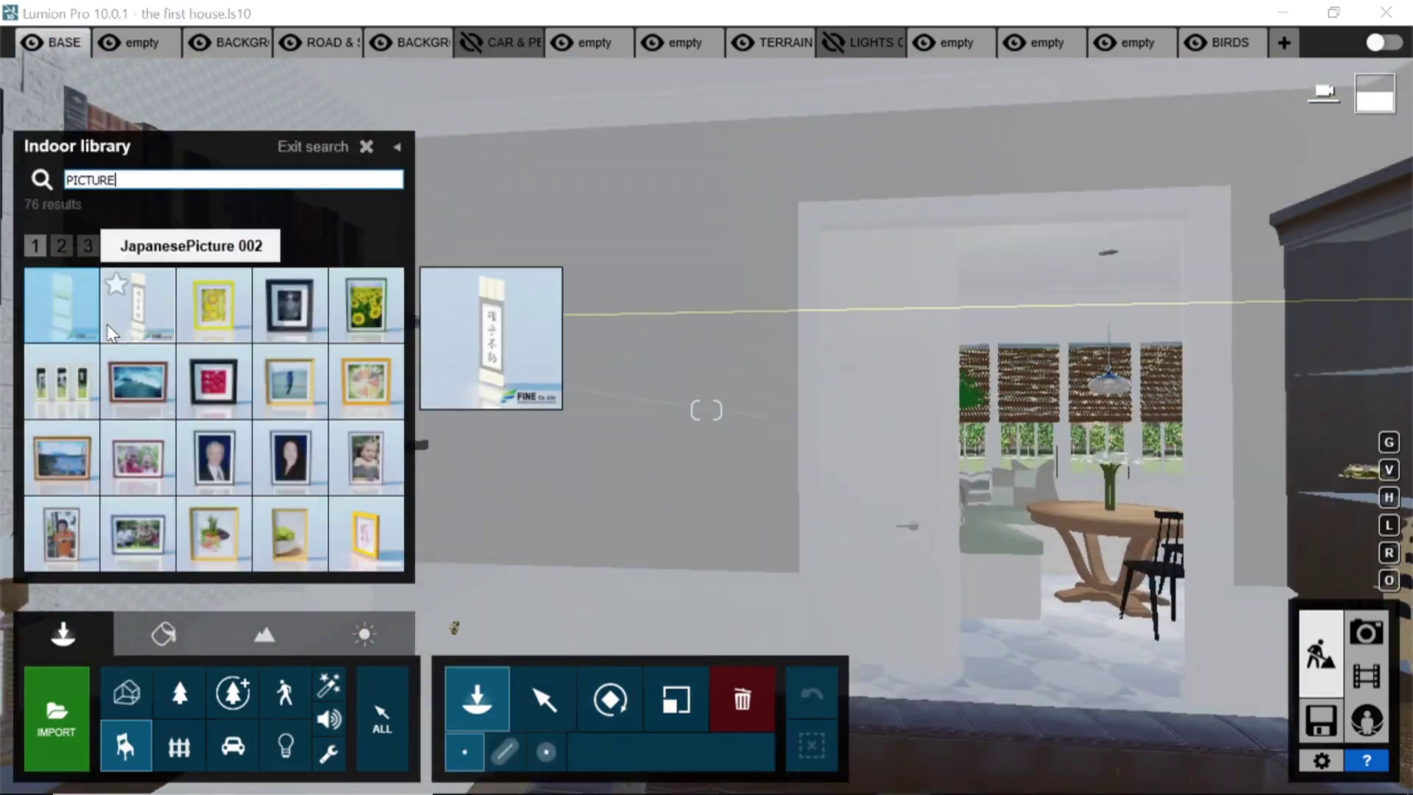
- Place a framed picture and photo frames on the bookshelf, turning a frame to face the room
left_click(365, 305)
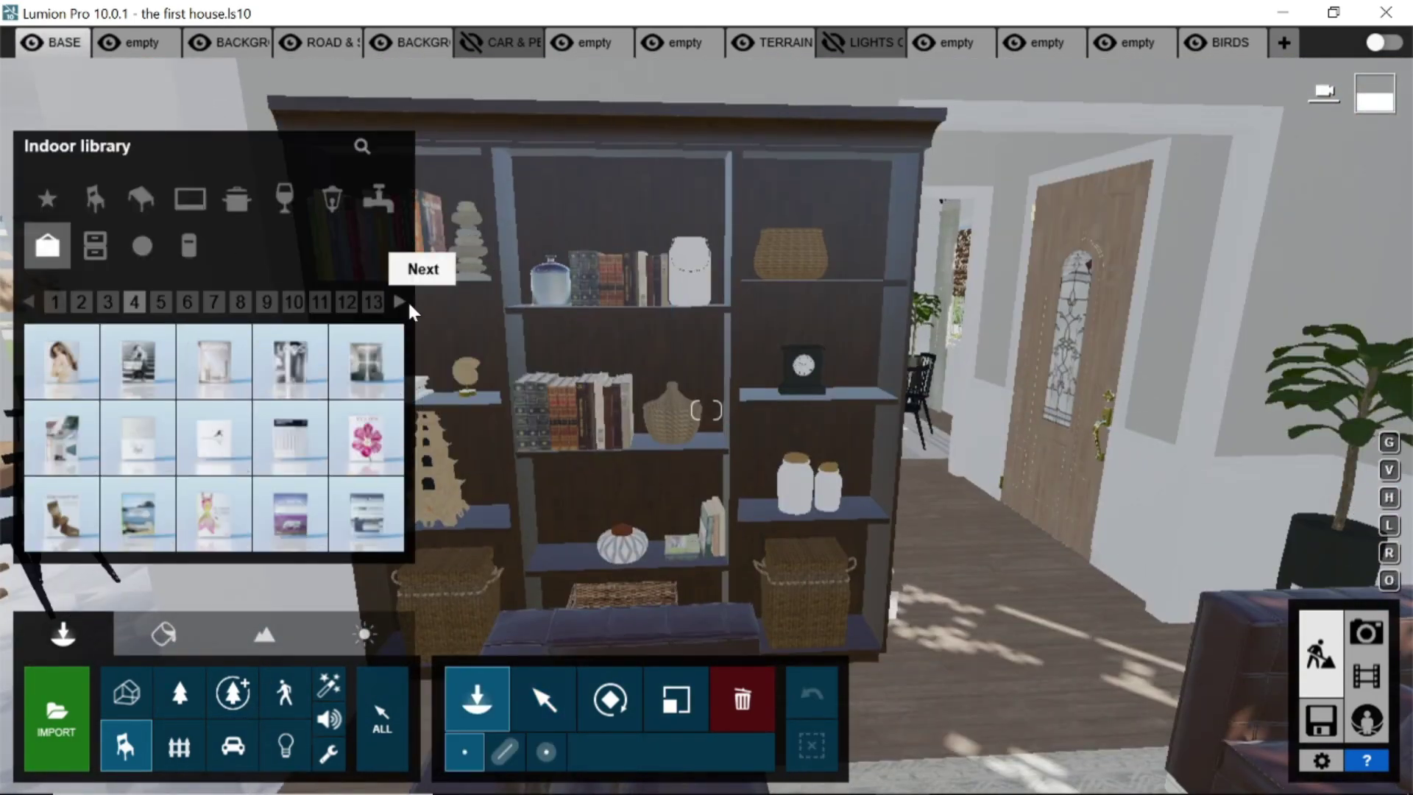
left_click(408, 306)
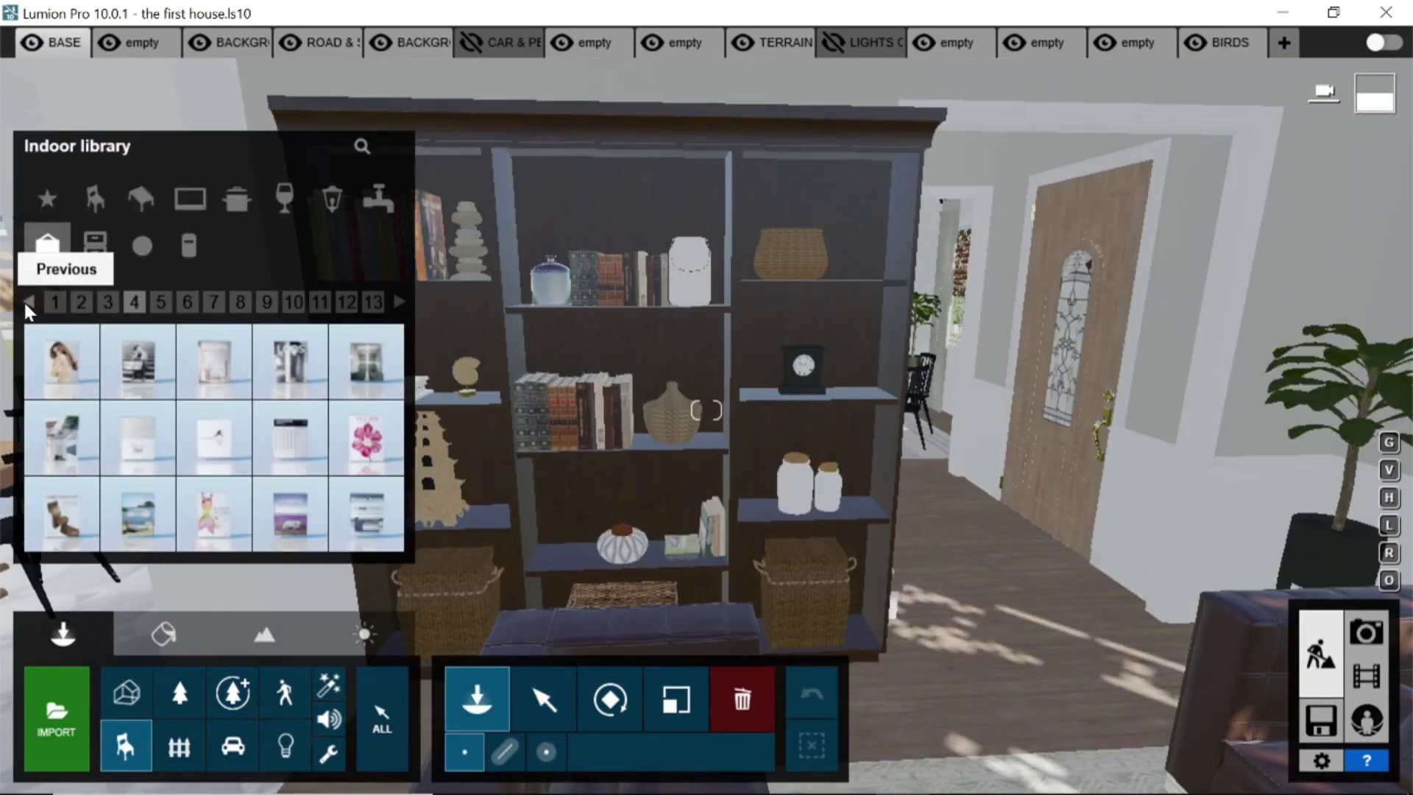
left_click(397, 303)
left_click(398, 302)
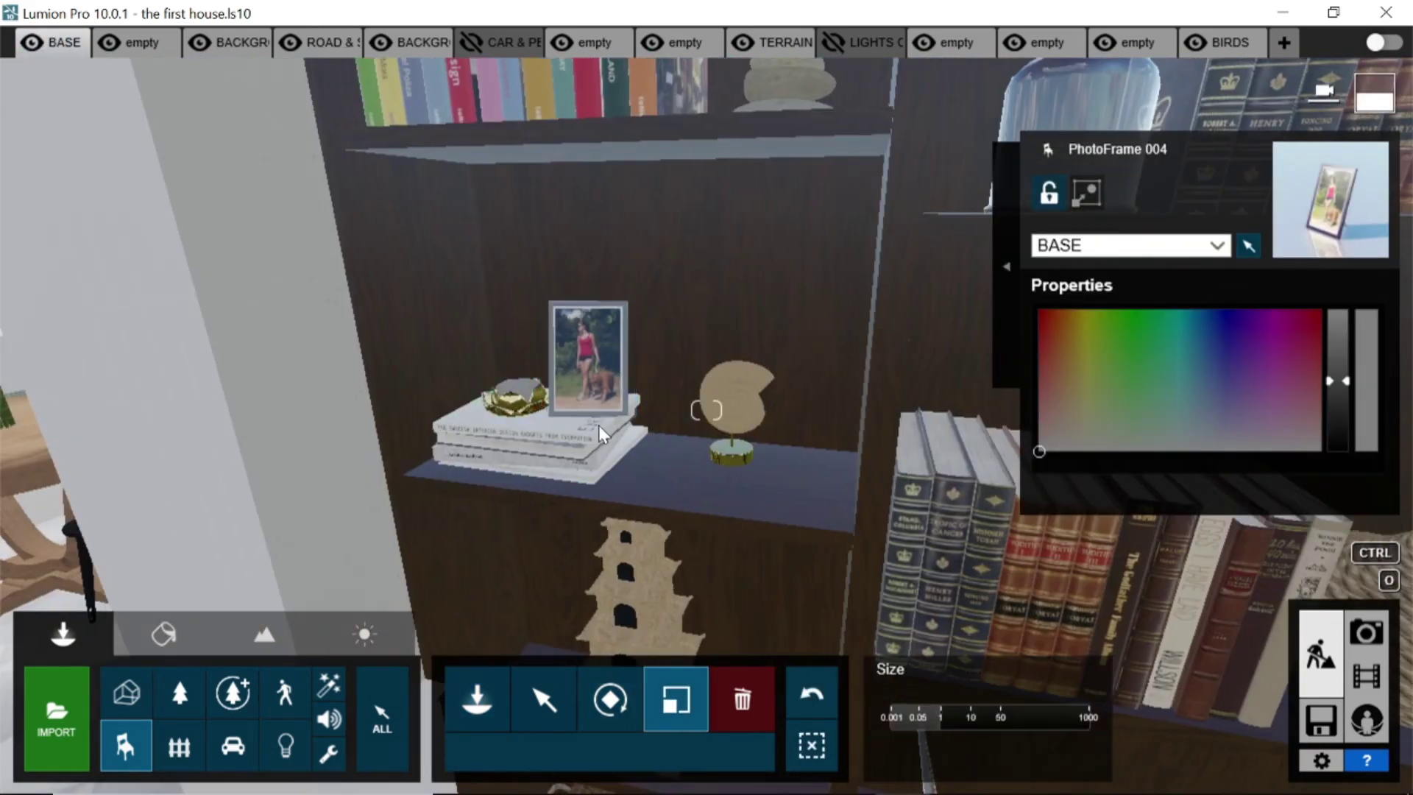
right_click_drag(598, 425, 687, 418)
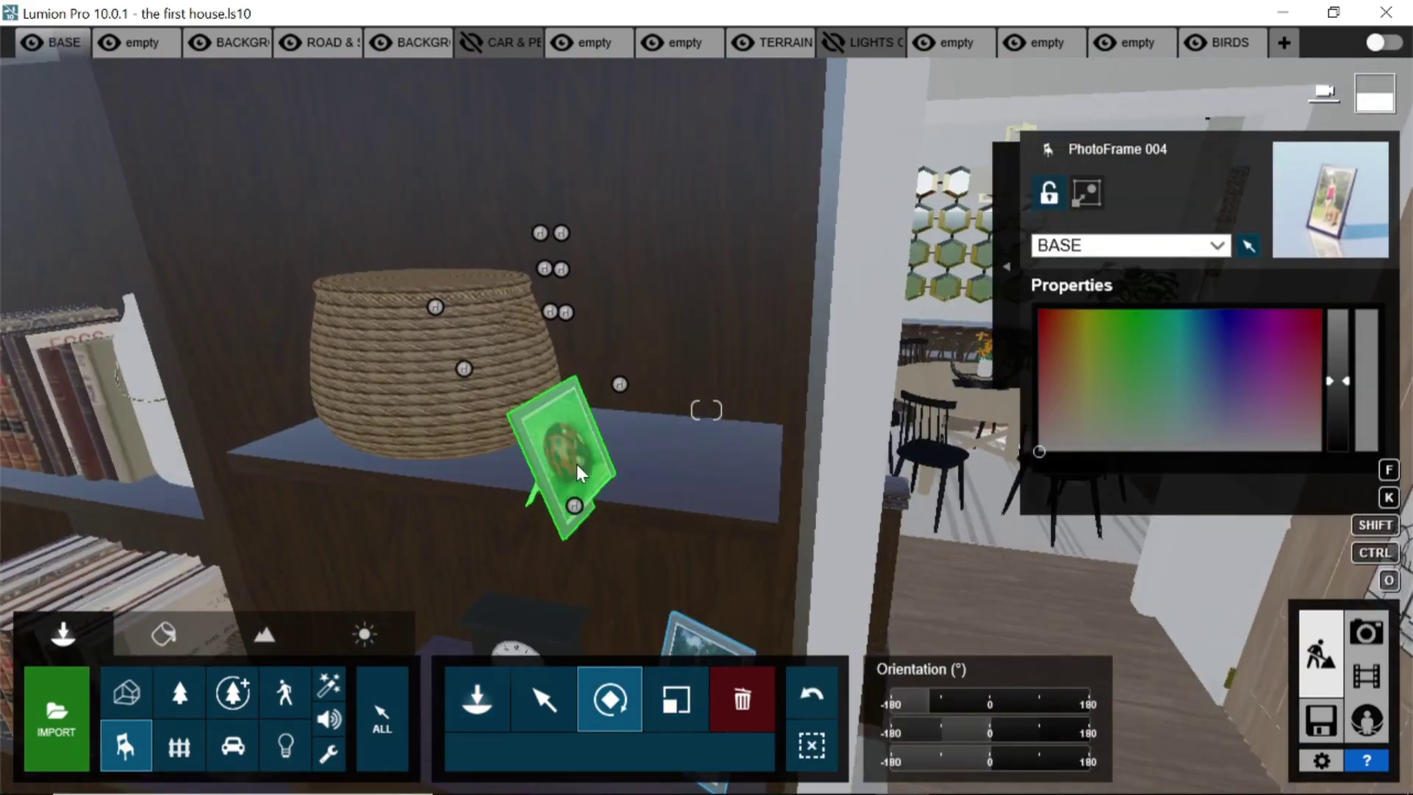
left_click(630, 455)
left_click(618, 671)
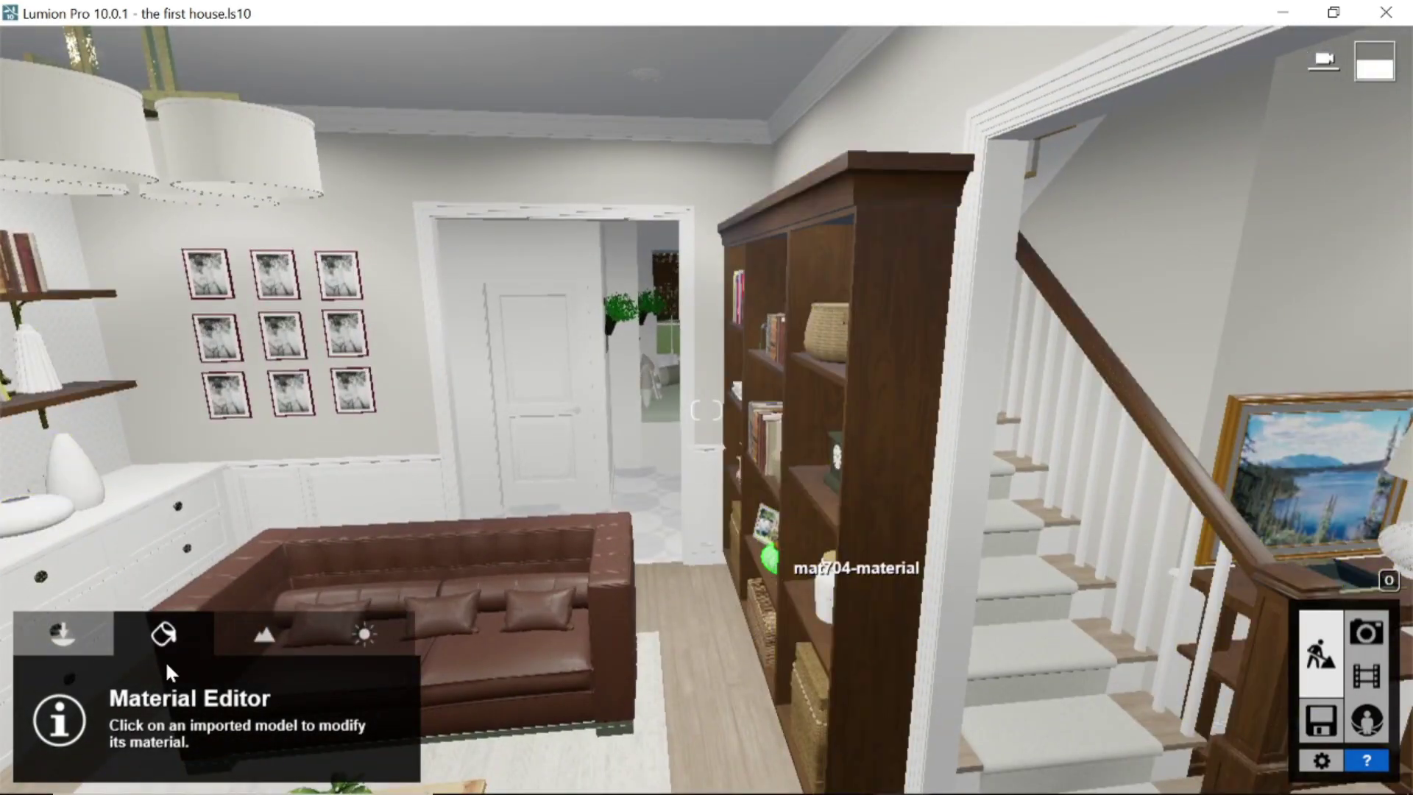
- Give the potted tree's foliage a Various > Leaves texture, trying a second leaf variant
left_click(766, 565)
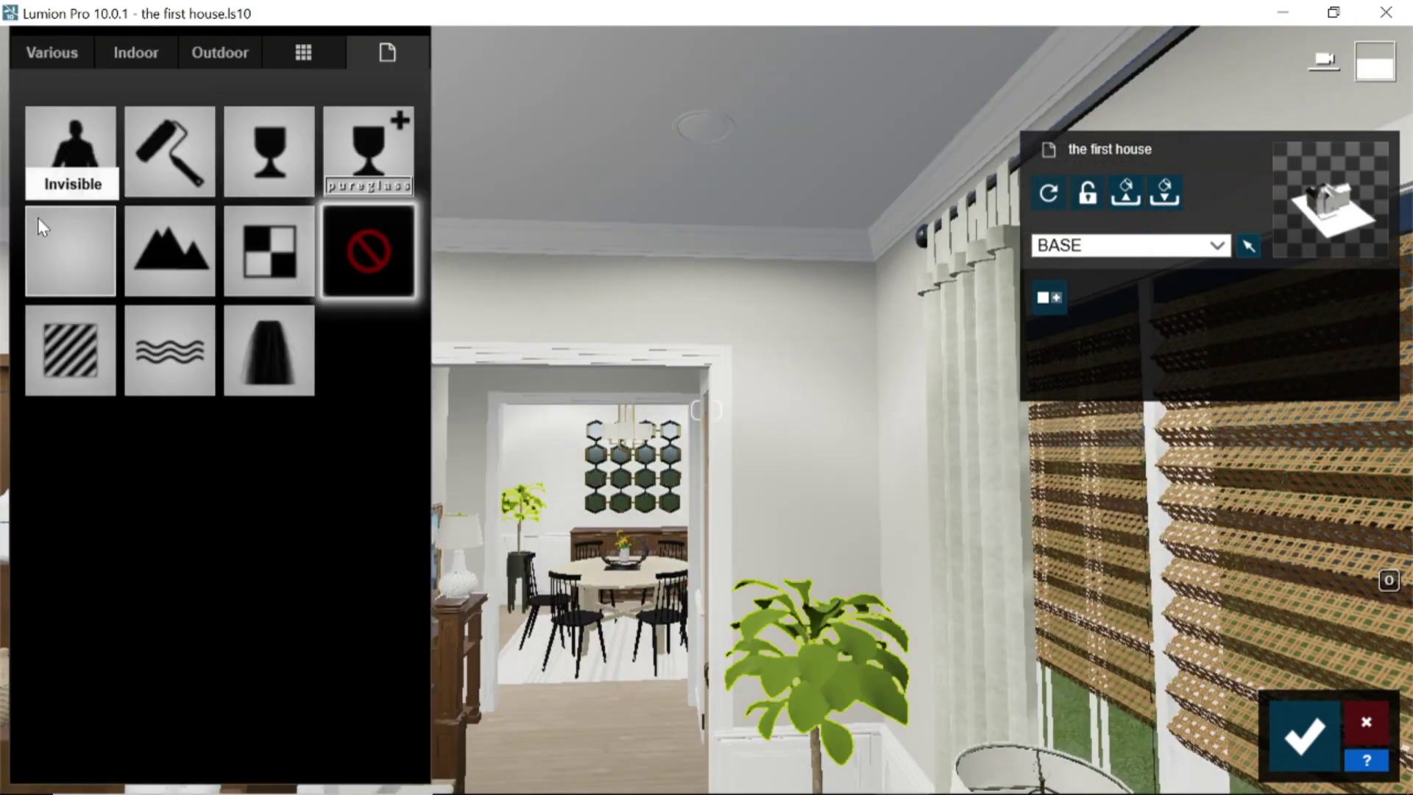
left_click(187, 317)
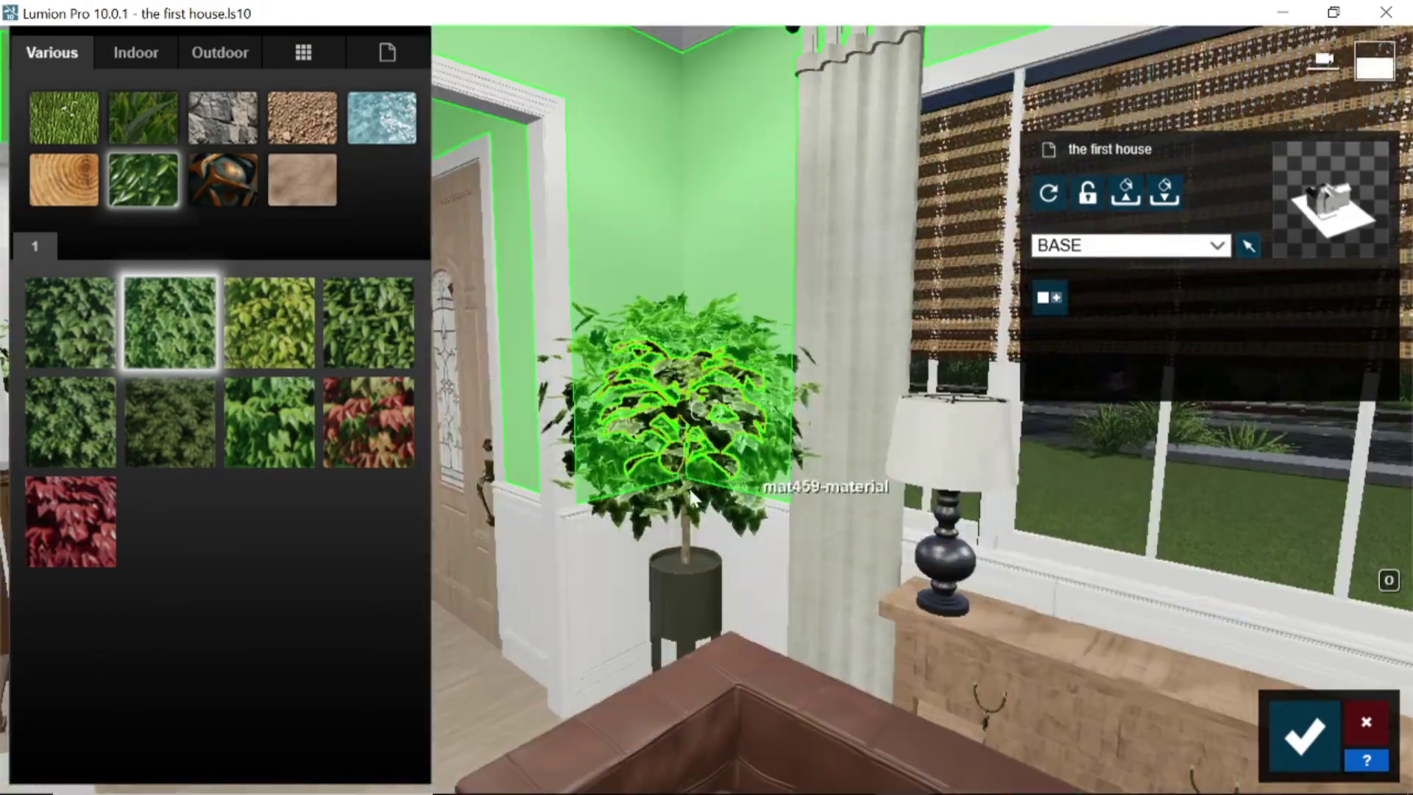
left_click(98, 431)
- Select the entry door's glass material, then bring the living room and staircase into view
right_click_drag(705, 413, 705, 410)
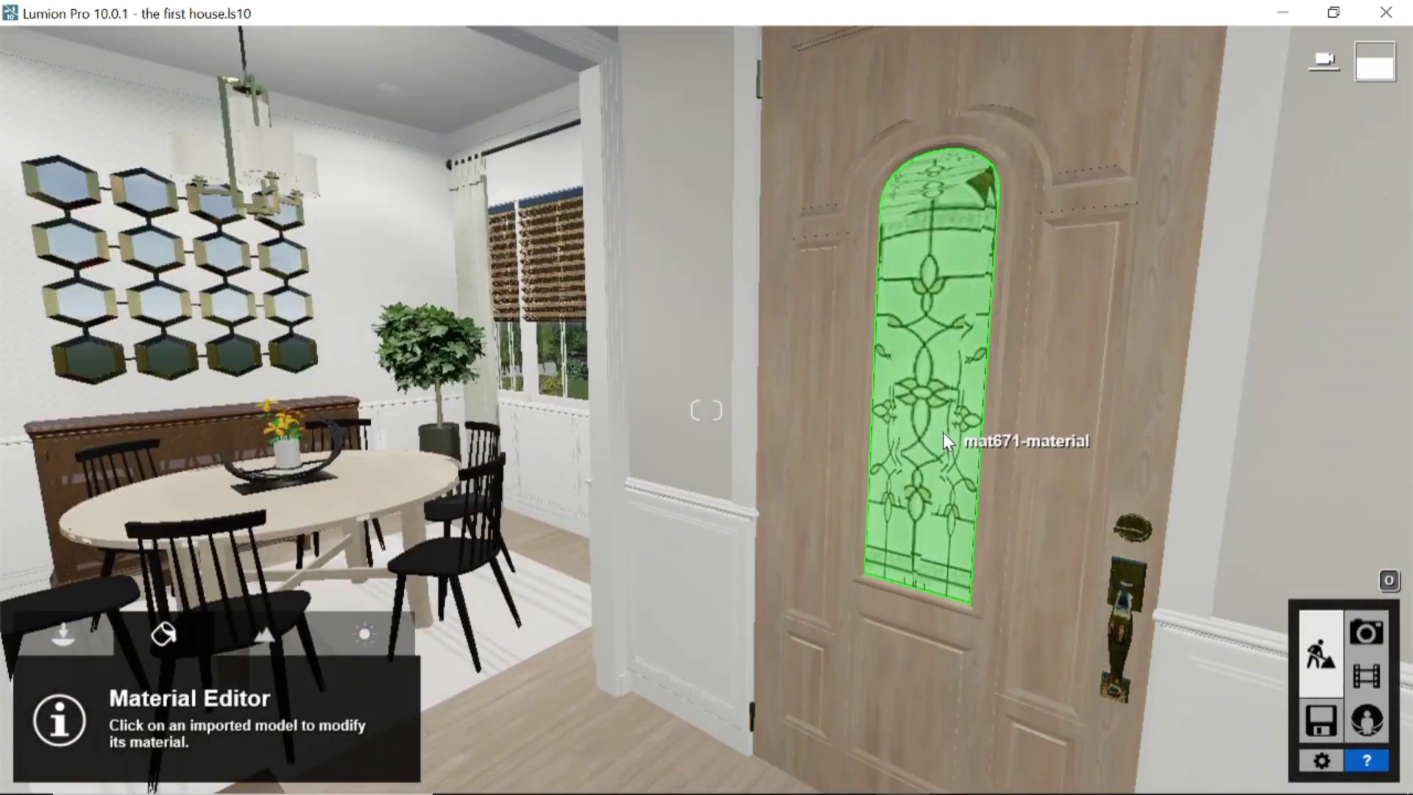
left_click(942, 412)
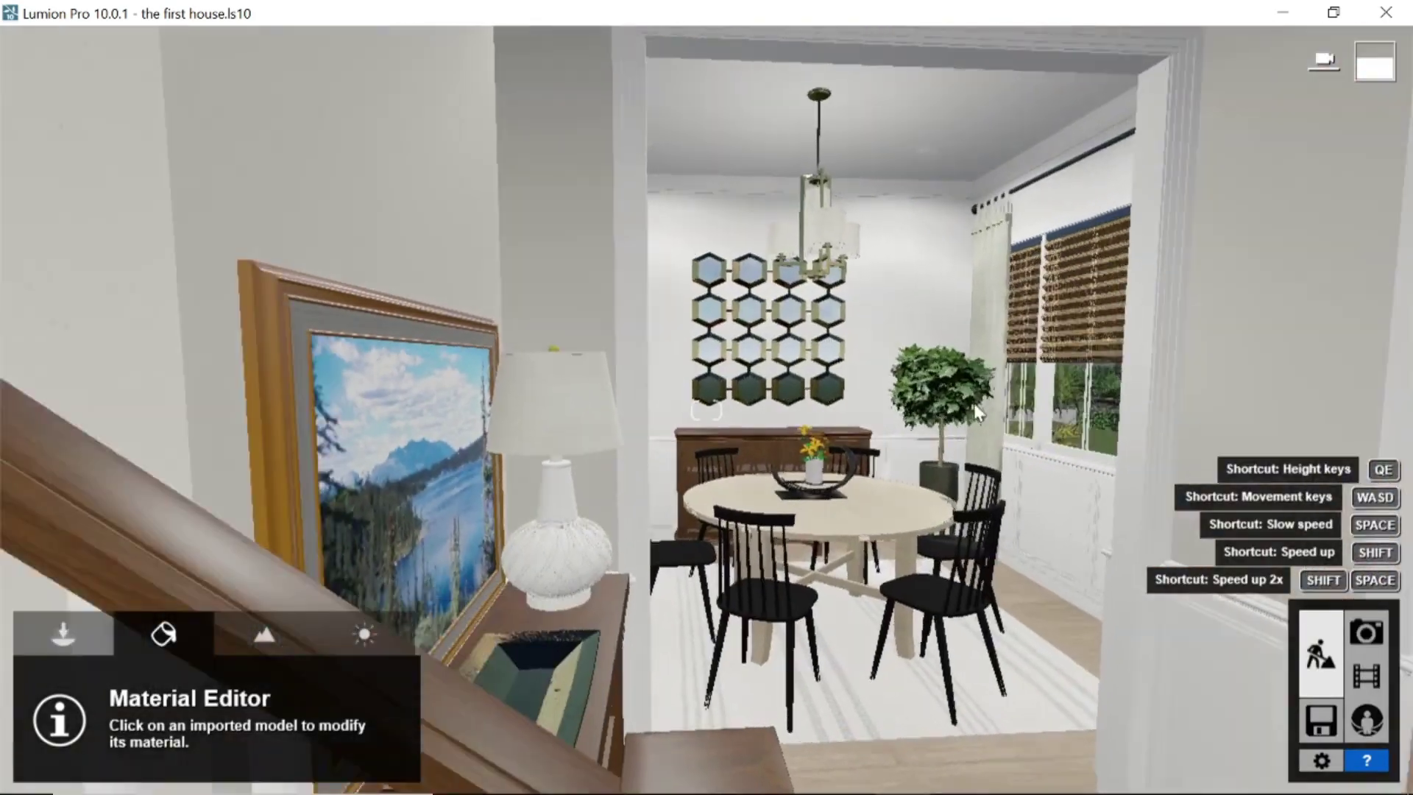
right_click_drag(977, 412, 1074, 552)
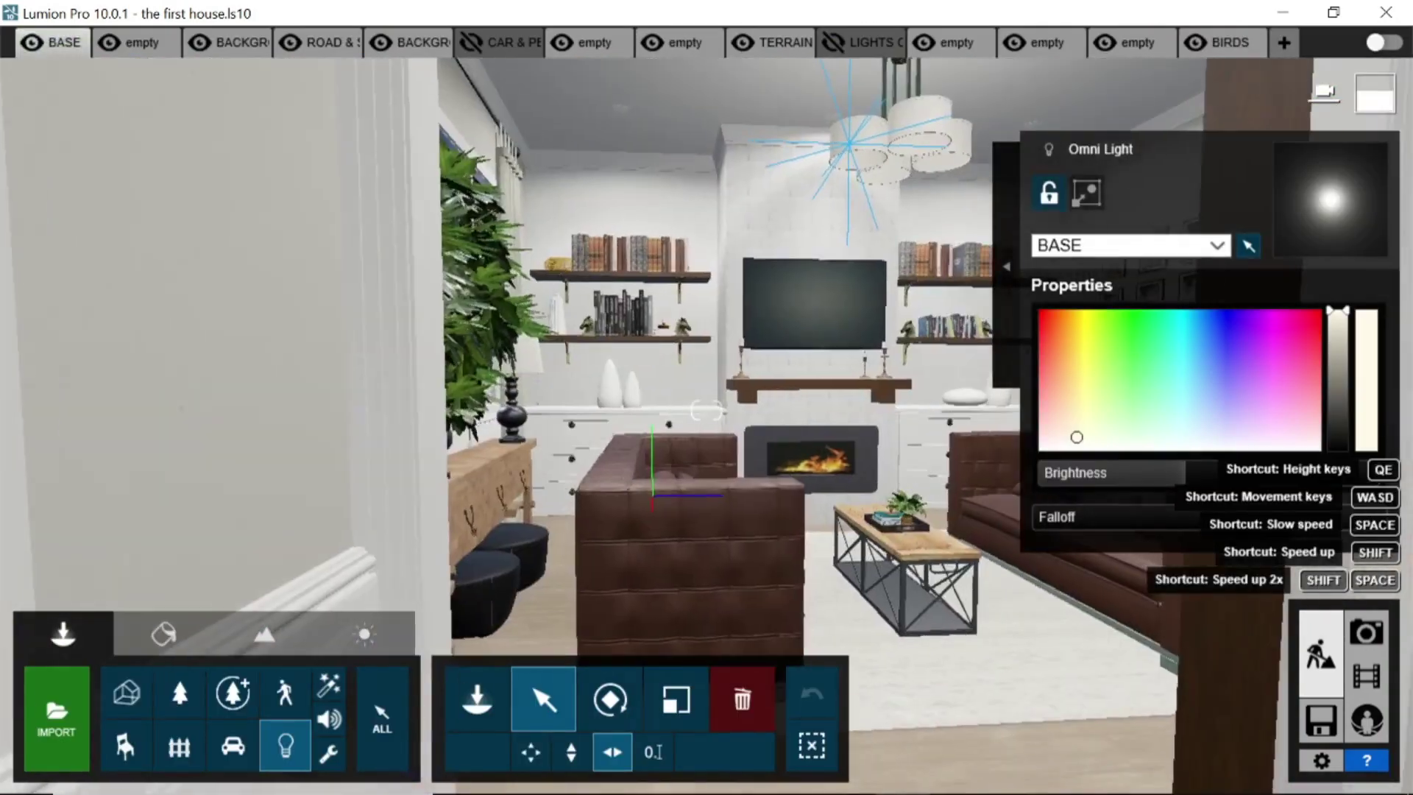
right_click_drag(706, 410, 515, 412)
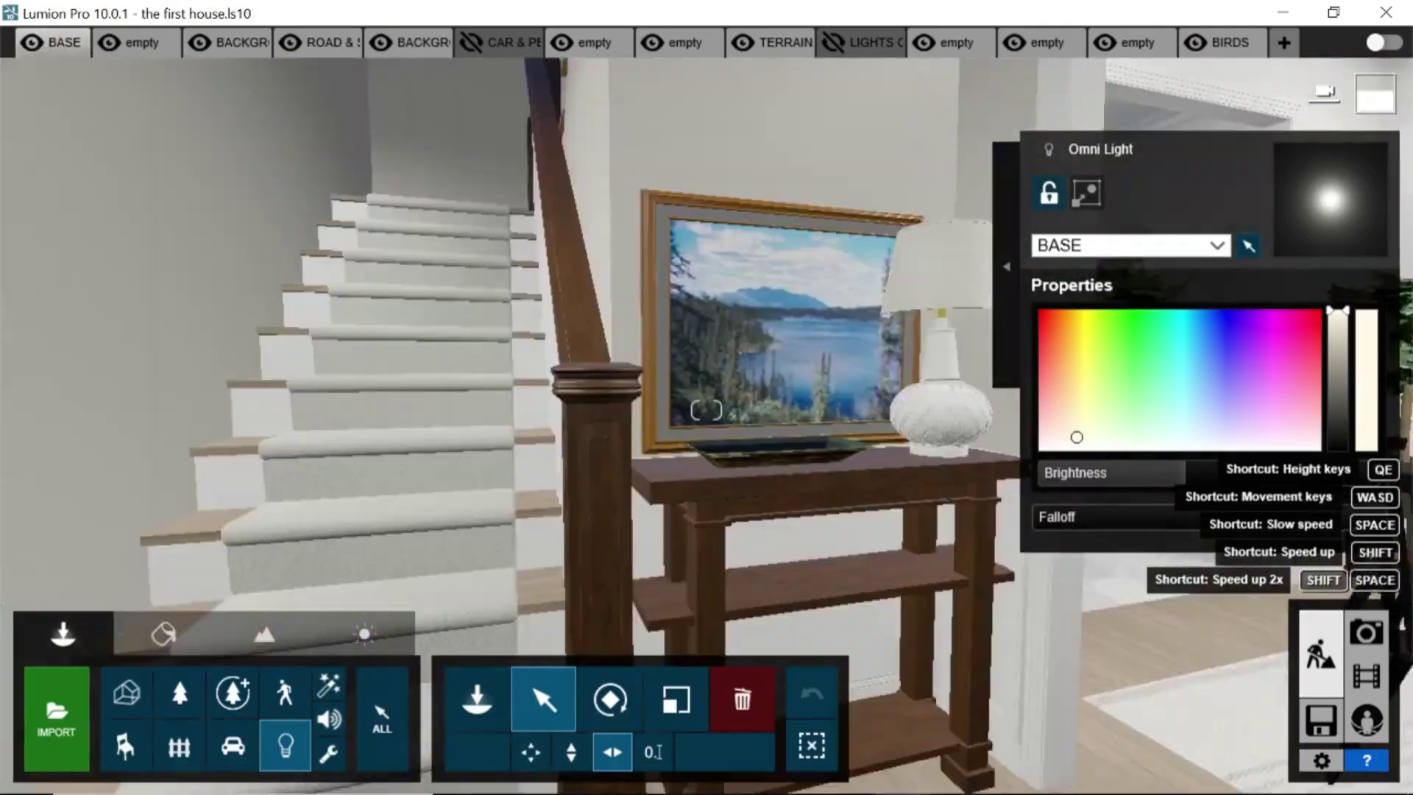
- Place the white Decoration 024 stone from the indoor library on the stairside console's tray
left_click(125, 745)
left_click(47, 245)
left_click(61, 513)
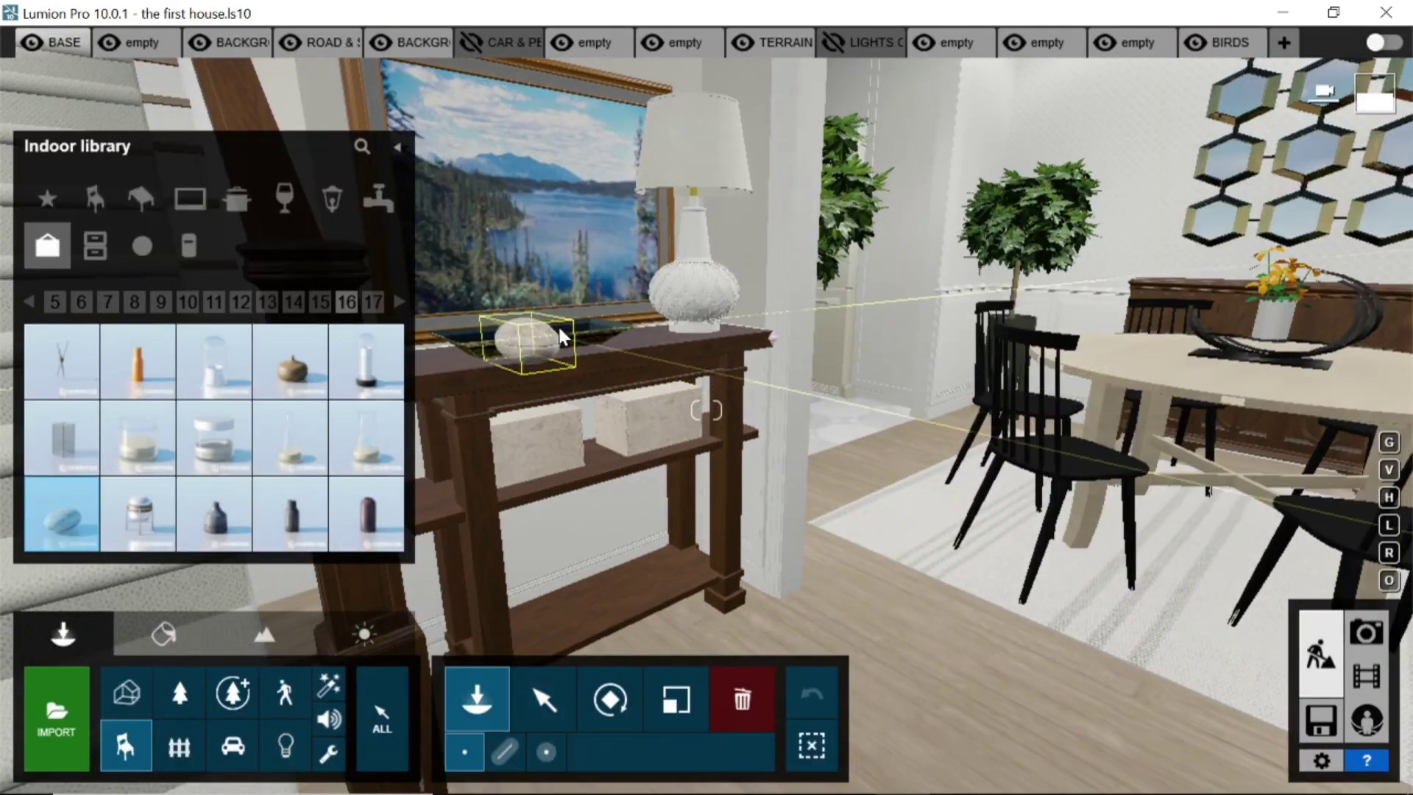
right_click_drag(559, 337, 563, 398)
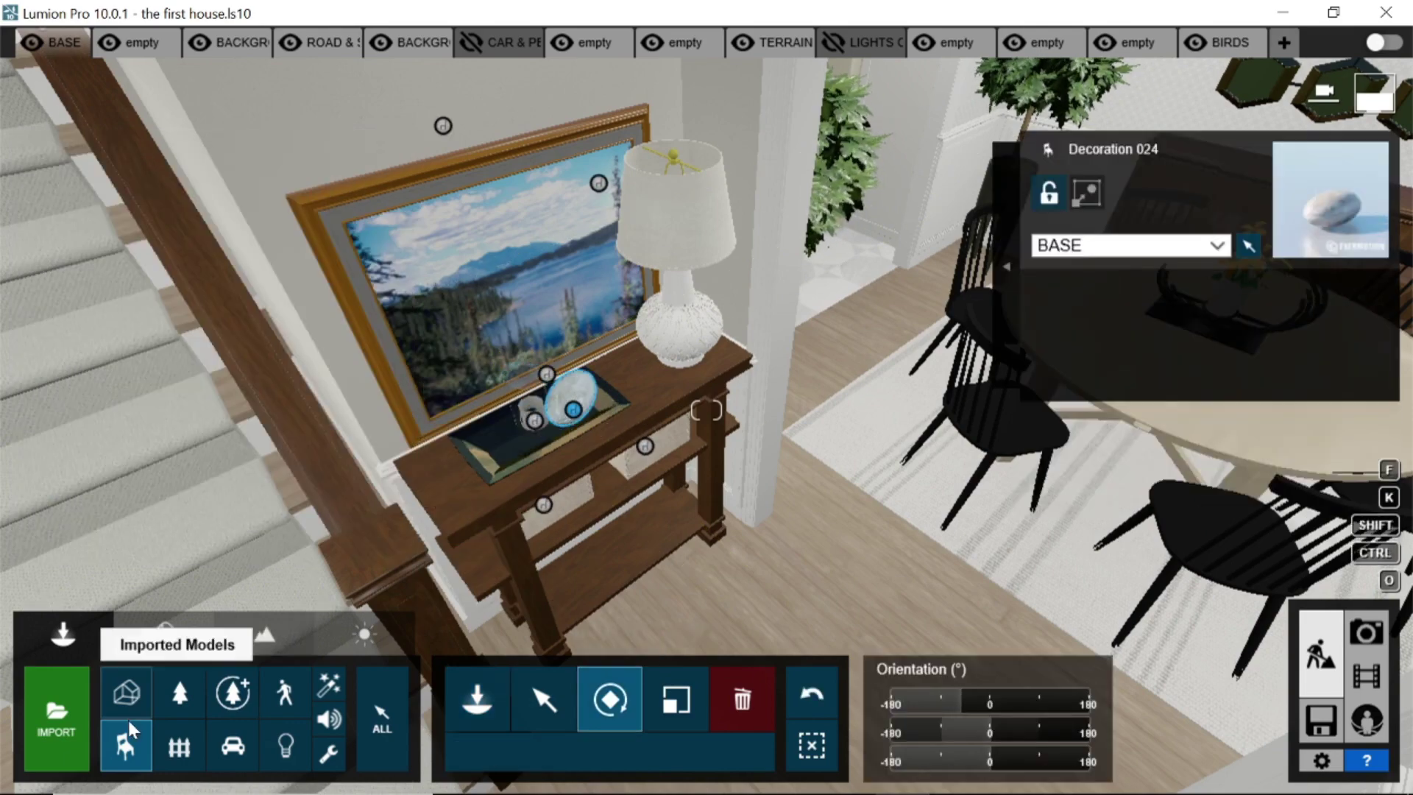